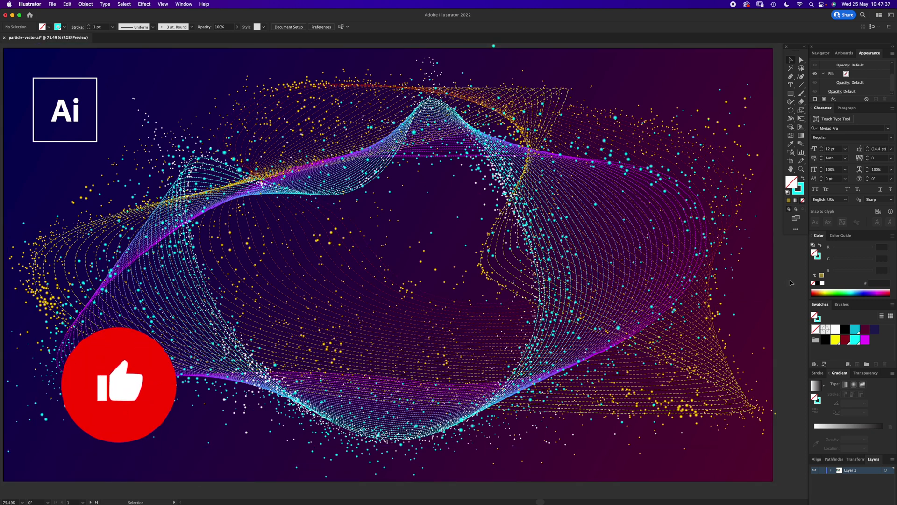
Step: Examine the finished particle artwork and the colour palette with its RGB values beside it
{"action": "scroll", "coordinate": [790, 282], "scroll_direction": "right", "scroll_amount": 10}
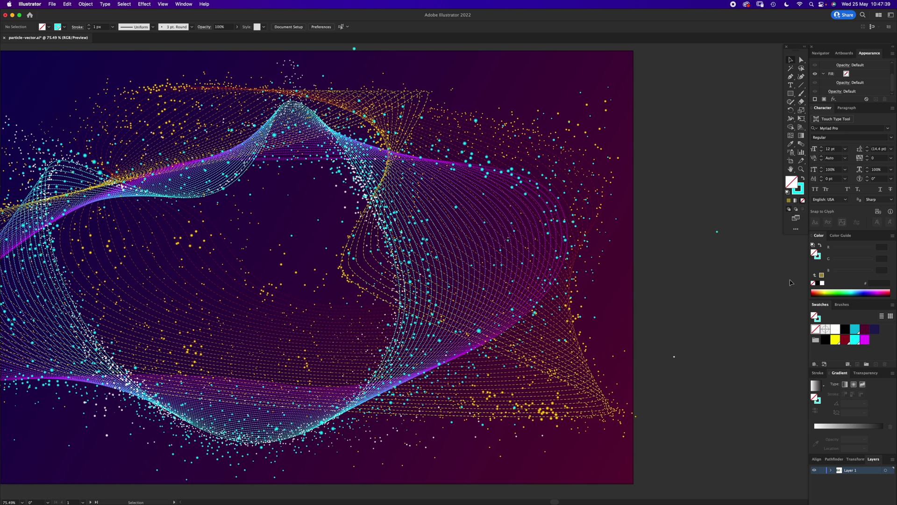
{"action": "scroll", "coordinate": [790, 282], "scroll_direction": "right", "scroll_amount": 5}
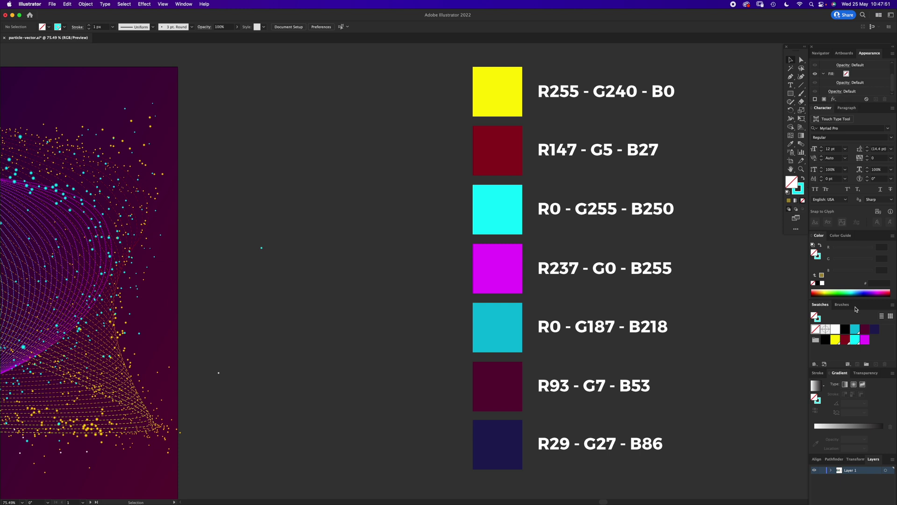
{"action": "left_click", "coordinate": [181, 4]}
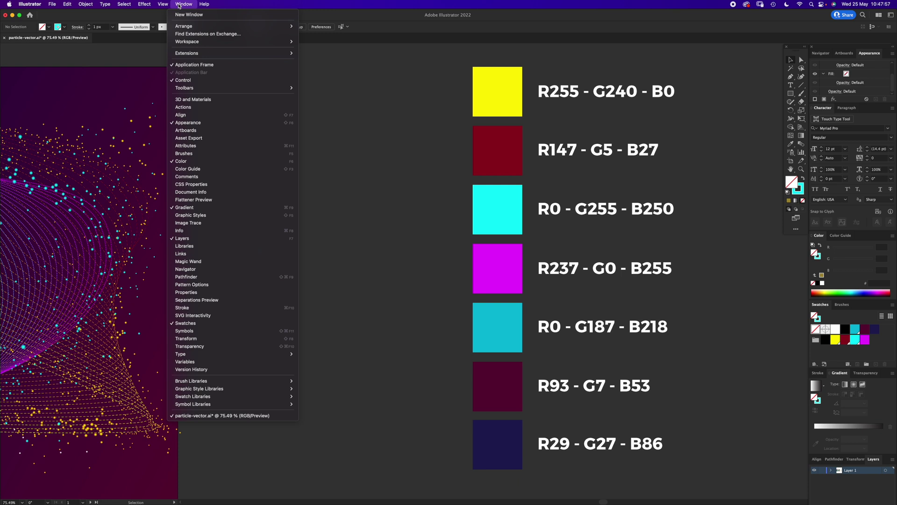
{"action": "mouse_move", "coordinate": [167, 6]}
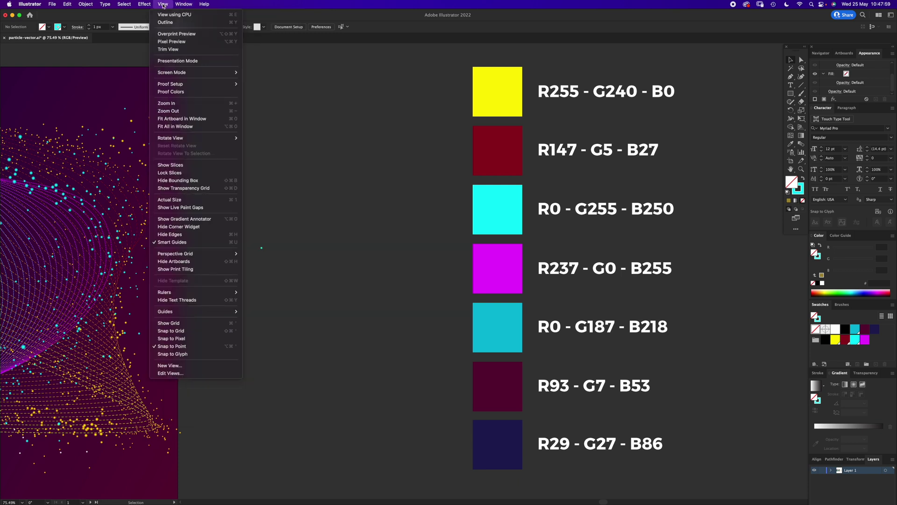
{"action": "left_click", "coordinate": [355, 302]}
{"action": "scroll", "coordinate": [354, 302], "scroll_direction": "left", "scroll_amount": 20}
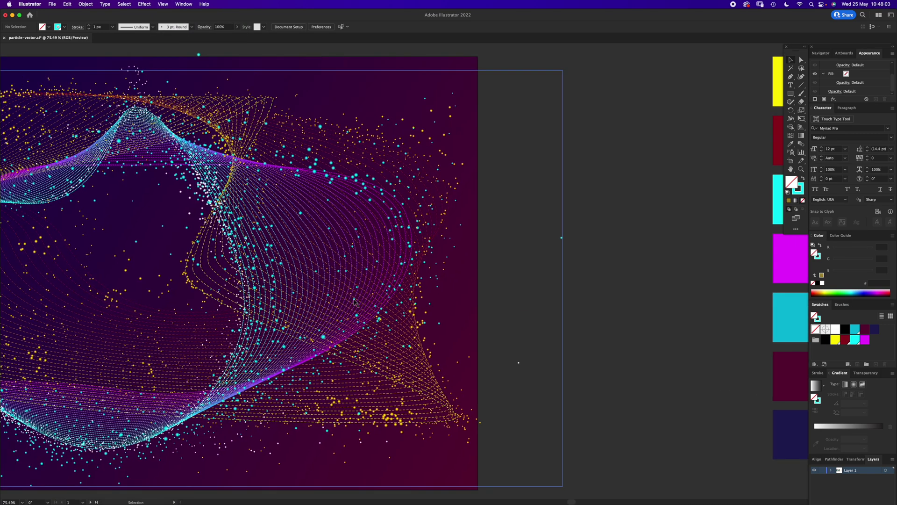
{"action": "scroll", "coordinate": [355, 302], "scroll_direction": "left", "scroll_amount": 2}
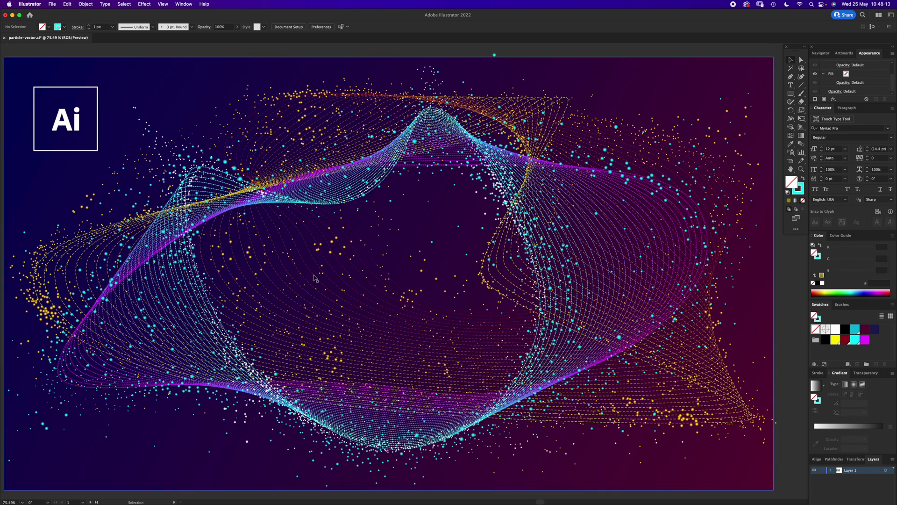
Step: Draw a 1920 x 1080 px rectangle covering the whole blank artboard below the finished artwork
{"action": "key", "text": "z"}
{"action": "left_click", "coordinate": [413, 381], "text": "alt"}
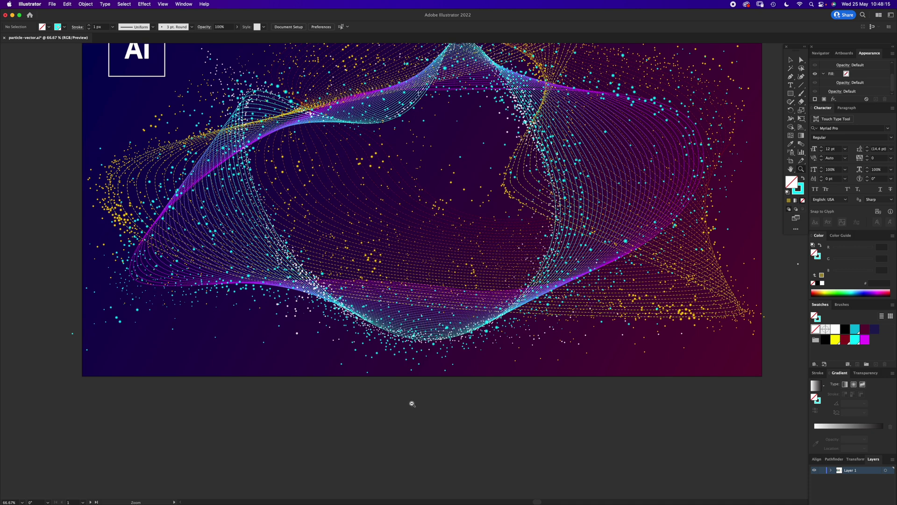
{"action": "scroll", "coordinate": [409, 387], "scroll_direction": "down", "scroll_amount": 10}
{"action": "left_click", "coordinate": [441, 308], "text": "alt"}
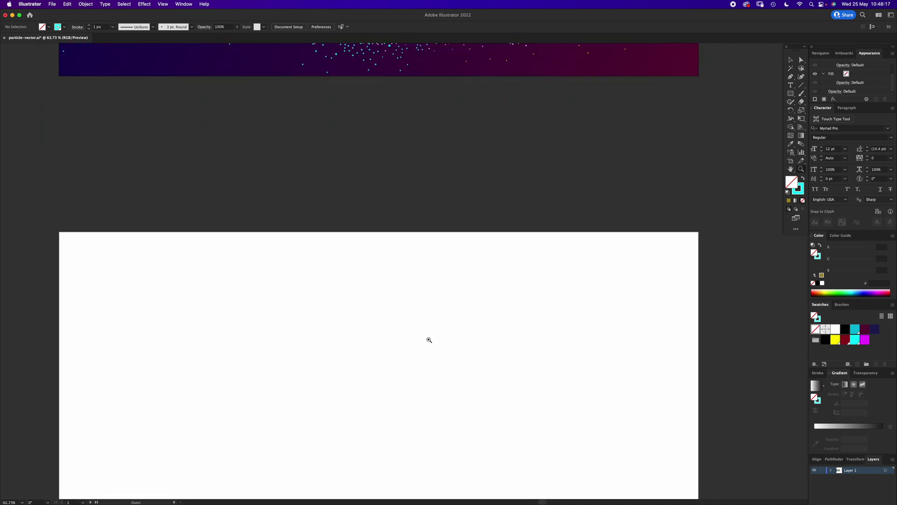
{"action": "left_click_drag", "start_coordinate": [429, 340], "coordinate": [449, 161]}
{"action": "left_click", "coordinate": [453, 194], "text": "alt"}
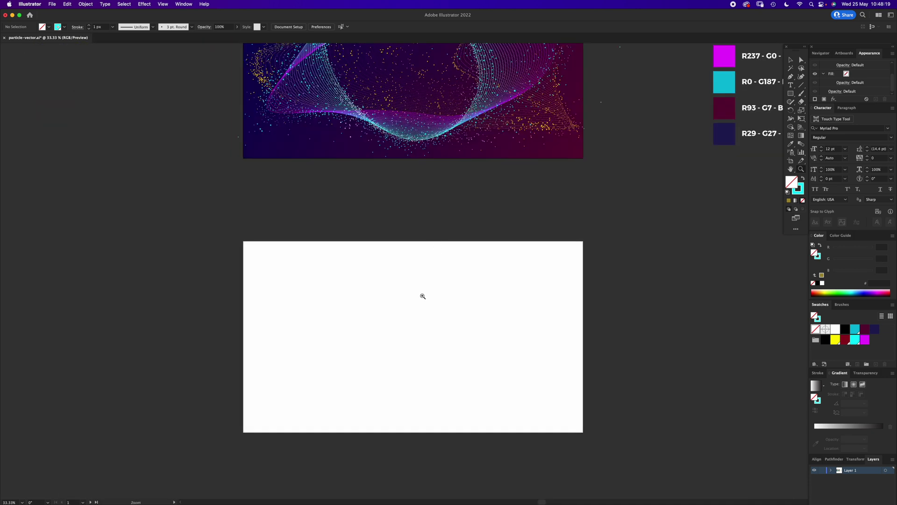
{"action": "left_click_drag", "start_coordinate": [424, 303], "coordinate": [485, 309]}
{"action": "left_click_drag", "start_coordinate": [478, 320], "coordinate": [483, 228]}
{"action": "key", "text": "v"}
{"action": "left_click", "coordinate": [791, 94]}
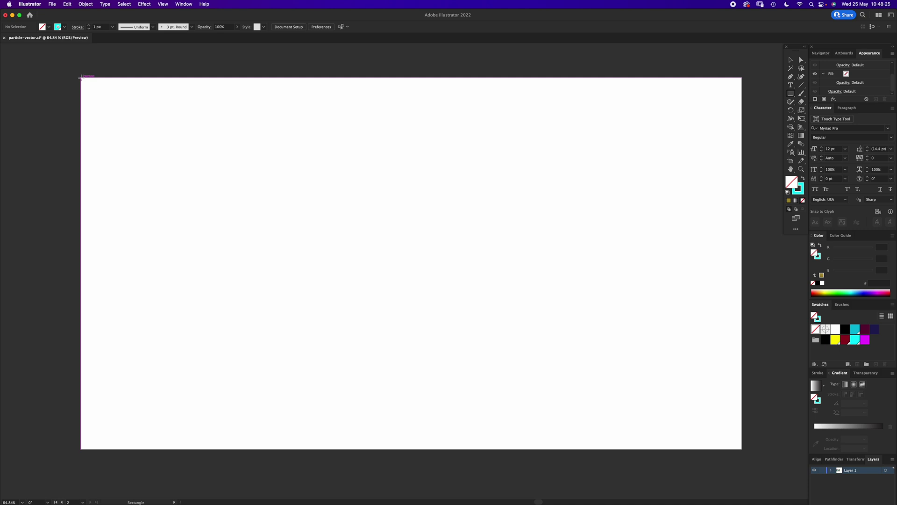
{"action": "mouse_move", "coordinate": [78, 78]}
{"action": "left_mouse_down"}
{"action": "mouse_move", "coordinate": [742, 387]}
{"action": "mouse_move", "coordinate": [742, 449]}
{"action": "left_mouse_up"}
Step: Remove the rectangle's stroke and fill it with a linear white-to-black gradient
{"action": "left_click", "coordinate": [793, 191]}
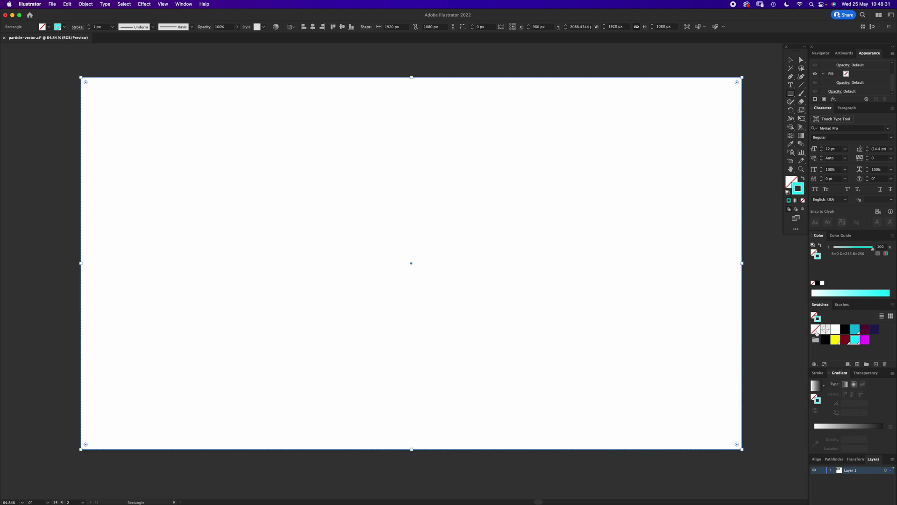
{"action": "left_click", "coordinate": [816, 331]}
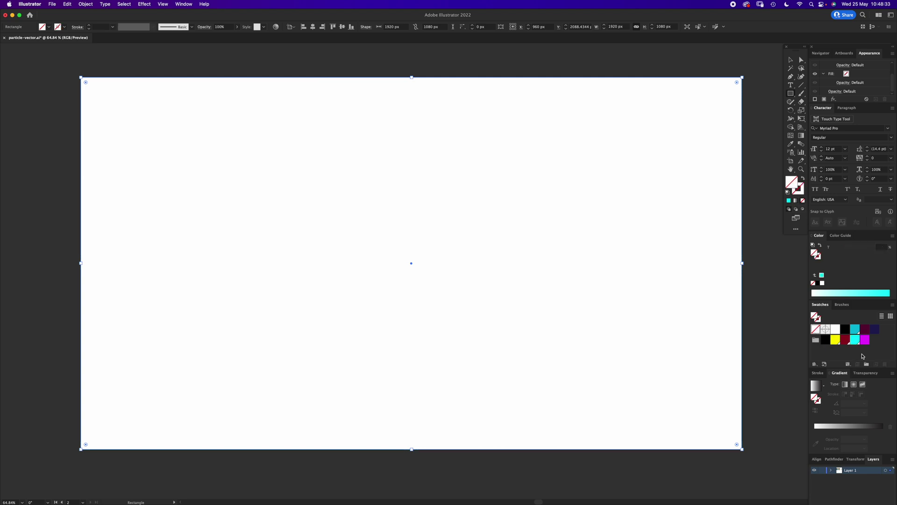
{"action": "left_click", "coordinate": [844, 427]}
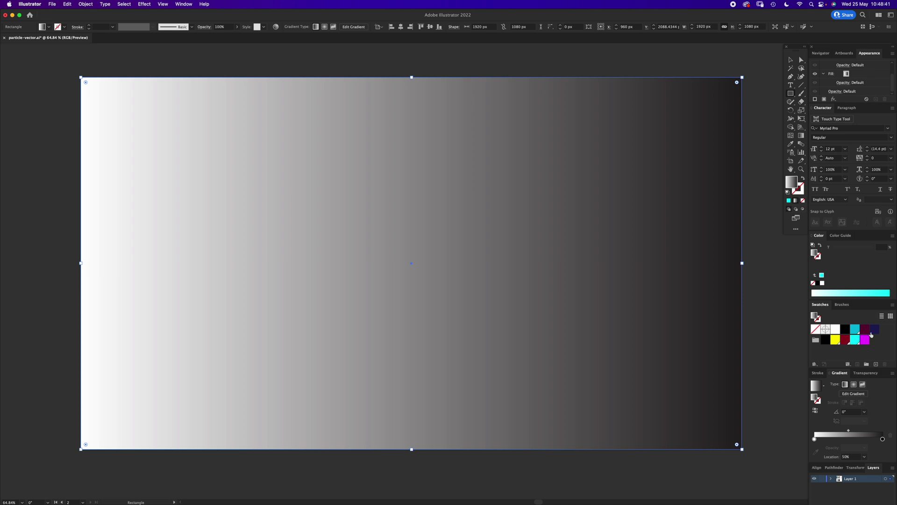
Step: Recolour the rectangle's gradient from dark blue (R29 G27 B86) at the start to dark maroon (R93 G7 B53) at the end
{"action": "key", "text": "z"}
{"action": "left_click", "coordinate": [486, 184], "text": "alt"}
{"action": "left_click", "coordinate": [485, 184], "text": "alt"}
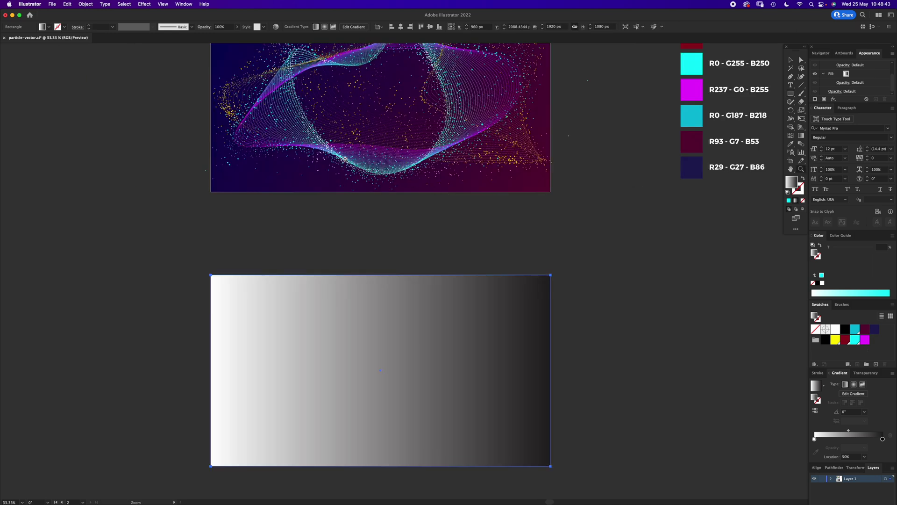
{"action": "key", "text": "v"}
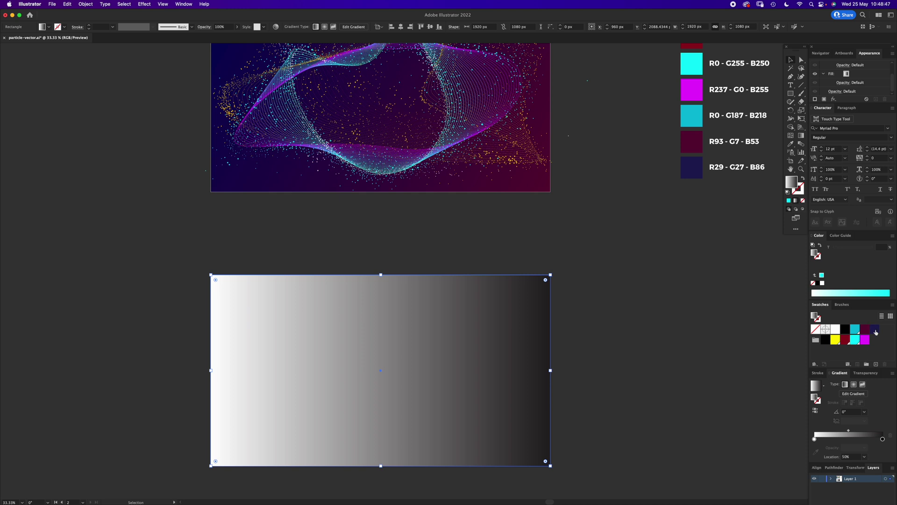
{"action": "left_click_drag", "start_coordinate": [875, 331], "coordinate": [814, 438]}
{"action": "left_click_drag", "start_coordinate": [866, 330], "coordinate": [884, 440]}
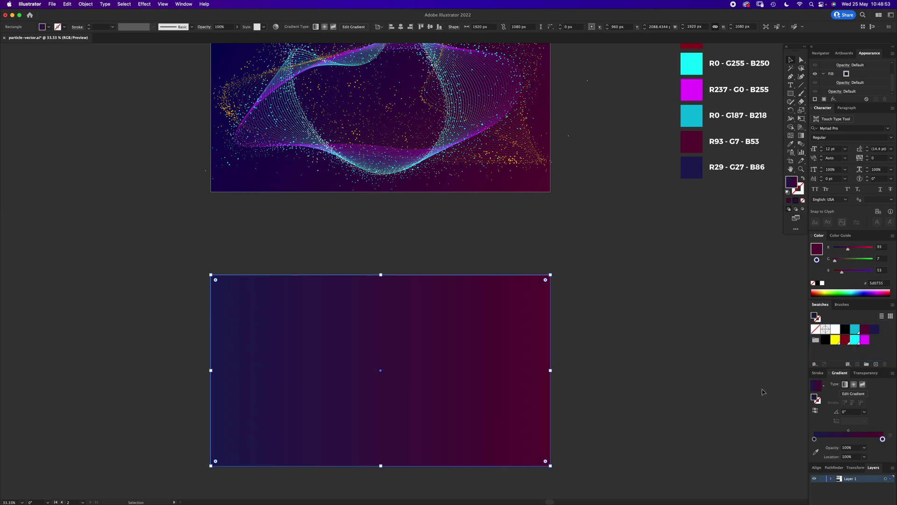
Step: Run the gradient diagonally from the rectangle's upper-left to its lower-right corner, and lock the background rectangle
{"action": "left_click", "coordinate": [801, 136]}
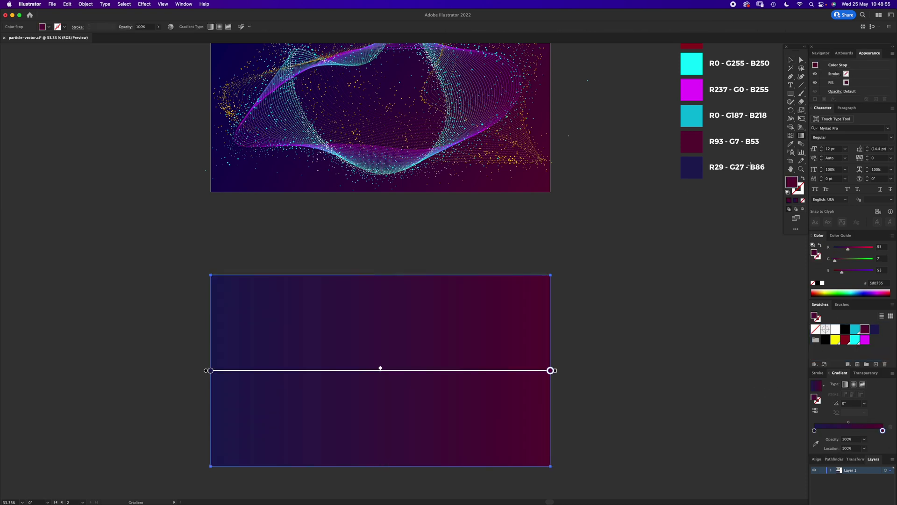
{"action": "mouse_move", "coordinate": [216, 277]}
{"action": "left_mouse_down"}
{"action": "mouse_move", "coordinate": [450, 384]}
{"action": "mouse_move", "coordinate": [548, 464]}
{"action": "left_mouse_up"}
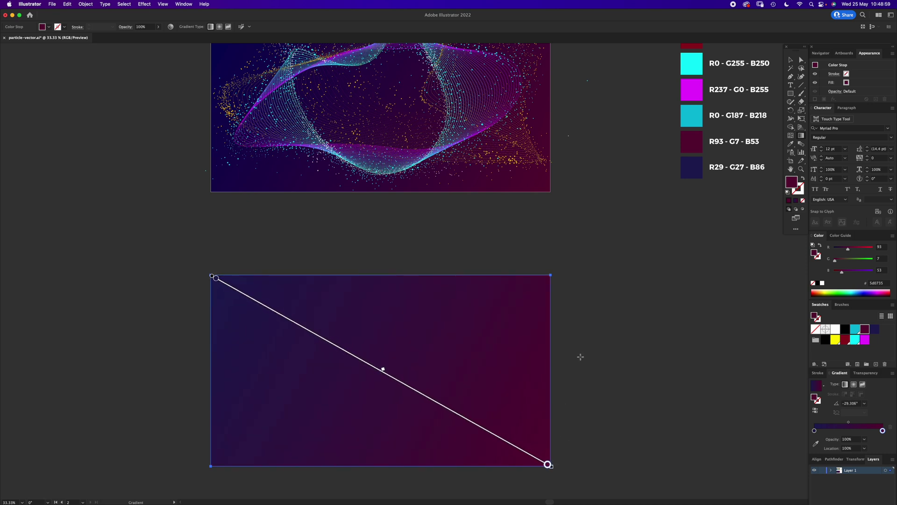
{"action": "key", "text": "v"}
{"action": "left_click", "coordinate": [581, 358]}
{"action": "left_click", "coordinate": [478, 347]}
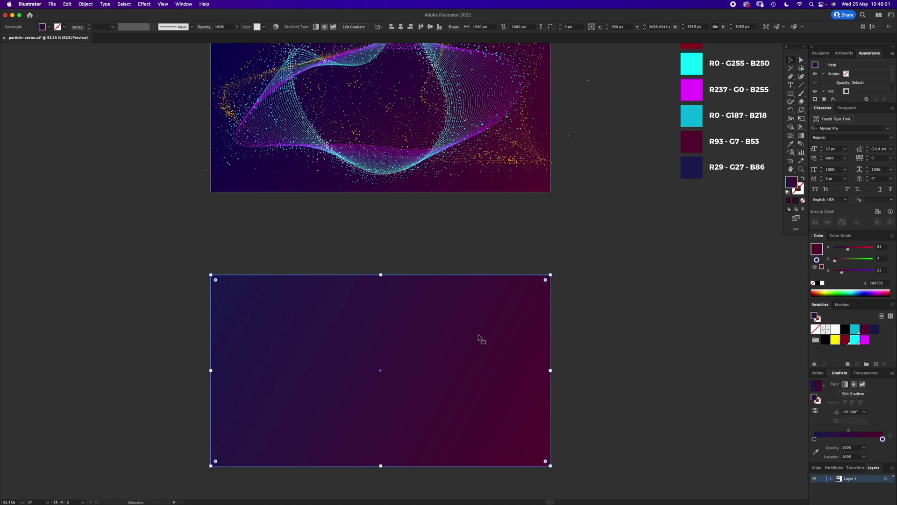
{"action": "key", "text": "super+2"}
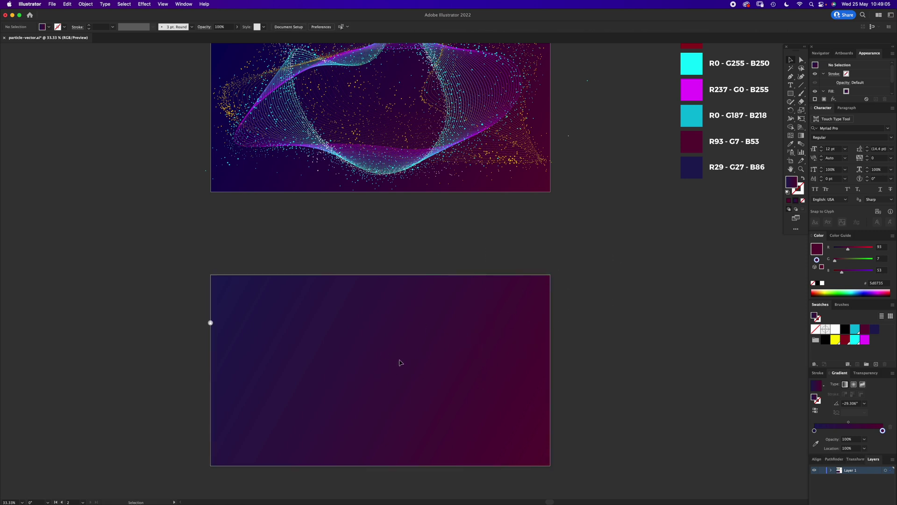
Step: Draw a circle about 785 px in diameter from its centre, near the middle of the gradient background
{"action": "left_click_drag", "start_coordinate": [392, 363], "coordinate": [518, 285]}
{"action": "key", "text": "z"}
{"action": "scroll", "coordinate": [519, 285], "scroll_direction": "down", "scroll_amount": 3}
{"action": "scroll", "coordinate": [518, 285], "scroll_direction": "right", "scroll_amount": 2}
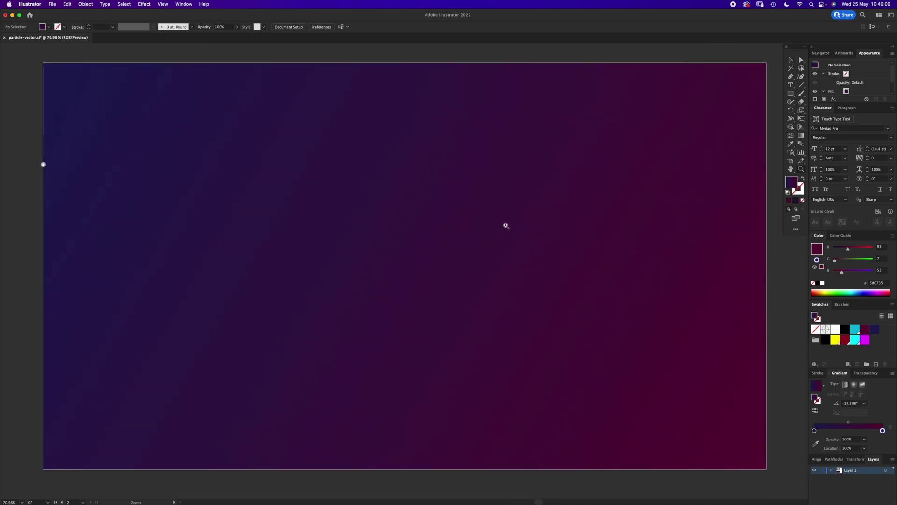
{"action": "key", "text": "v"}
{"action": "left_click_drag", "start_coordinate": [791, 97], "coordinate": [822, 113]}
{"action": "left_click_drag", "start_coordinate": [392, 258], "coordinate": [542, 355]}
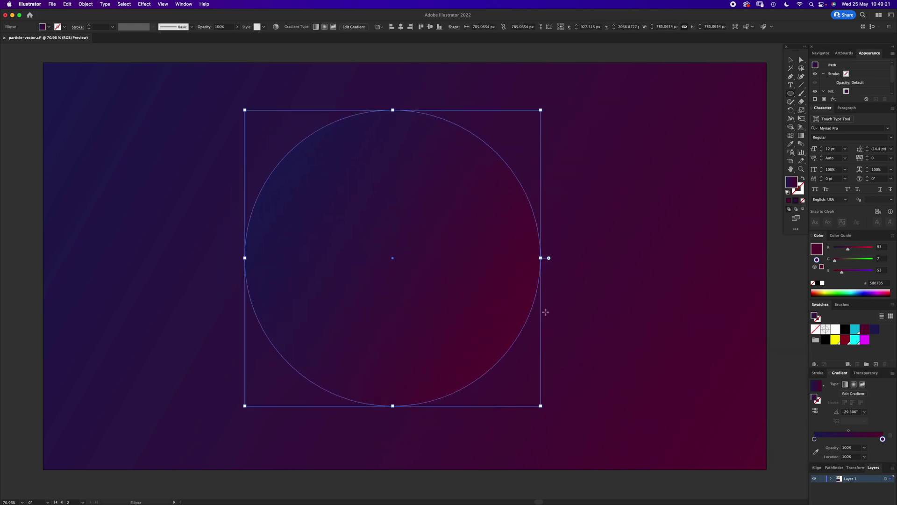
{"action": "key", "text": "c"}
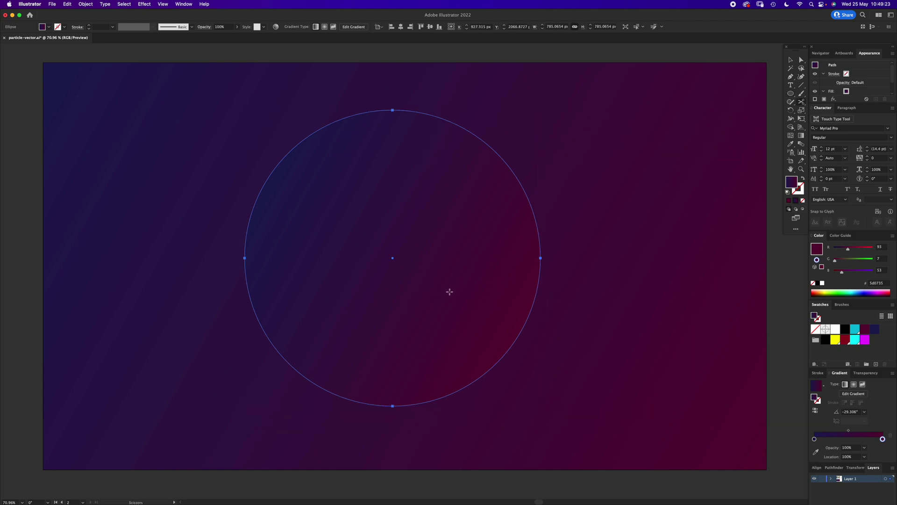
{"action": "key", "text": "v"}
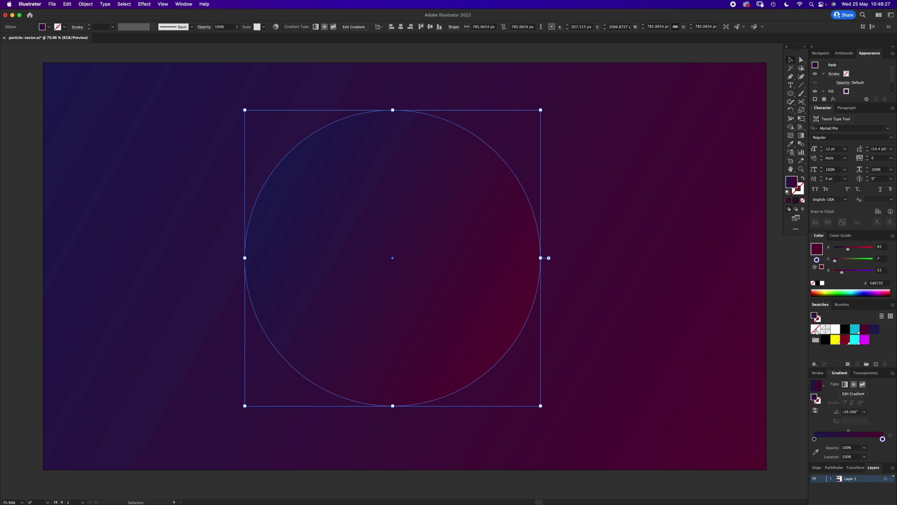
Step: Remove the circle's fill and give it a cyan stroke, R0 G255 B250, with its colour sliders in RGB
{"action": "left_click", "coordinate": [816, 329]}
{"action": "left_click", "coordinate": [800, 192]}
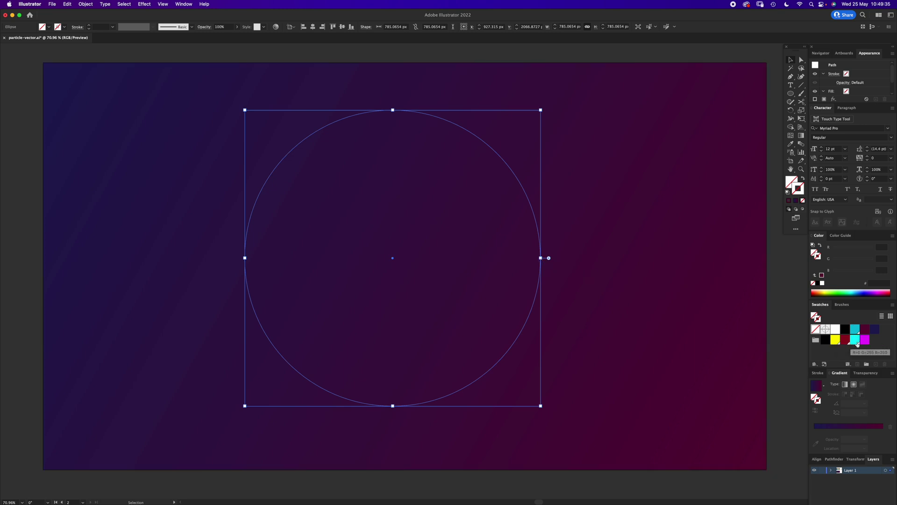
{"action": "left_click", "coordinate": [855, 340]}
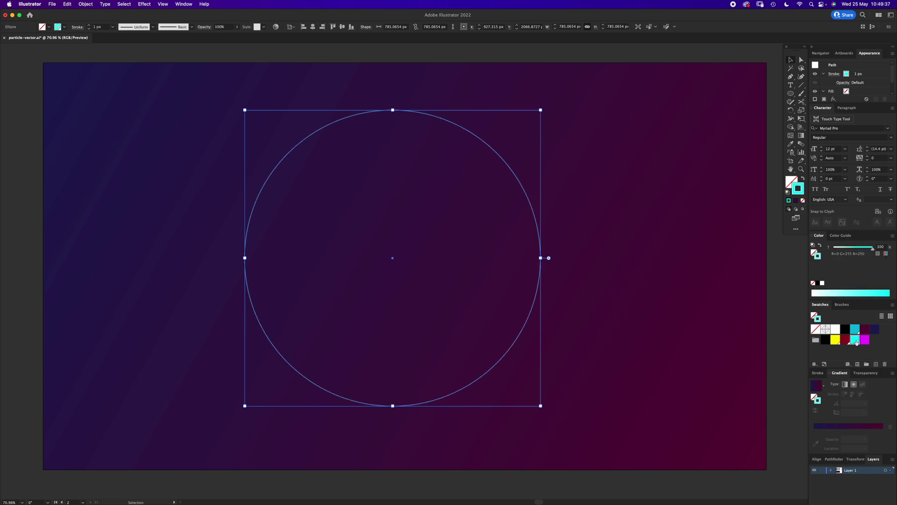
{"action": "left_click", "coordinate": [886, 254]}
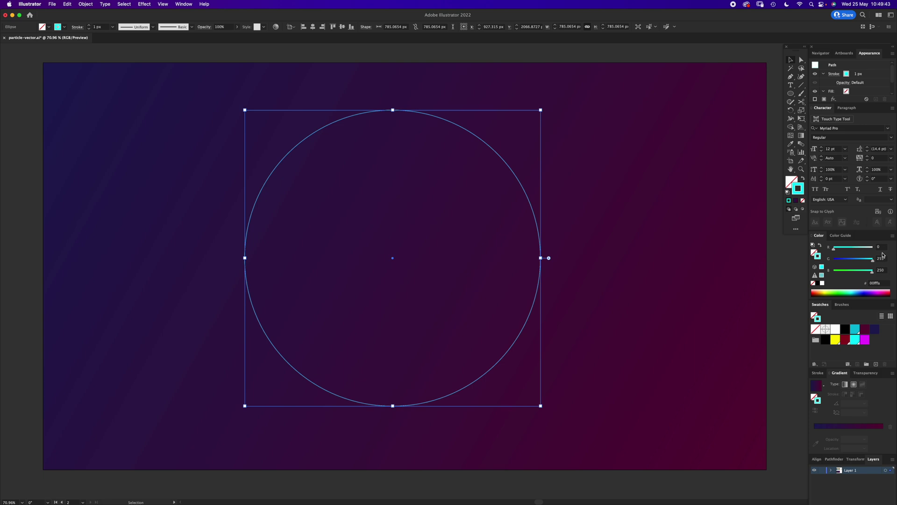
Step: Make the circle's 1 px stroke a dashed line with round caps, 2 px dash and 2.5 px gap
{"action": "left_click", "coordinate": [819, 373]}
{"action": "left_click", "coordinate": [851, 384]}
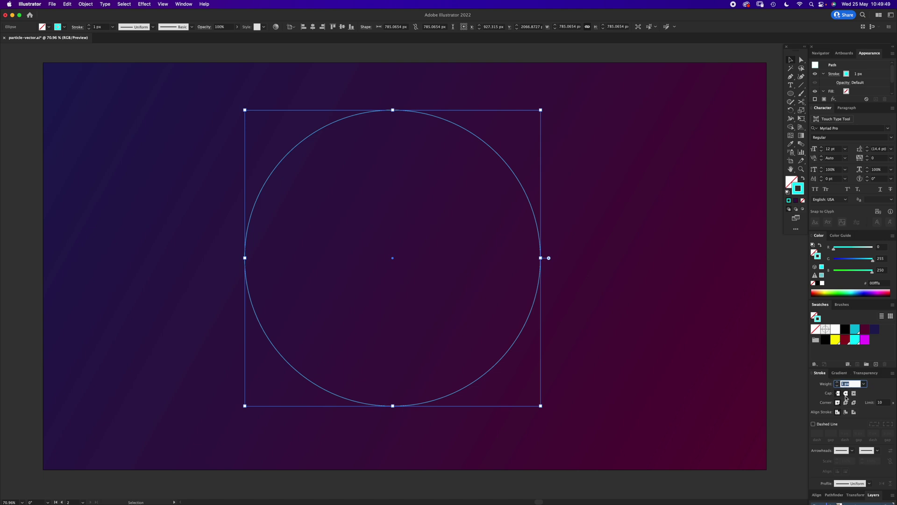
{"action": "left_click", "coordinate": [846, 395]}
{"action": "left_click", "coordinate": [813, 423]}
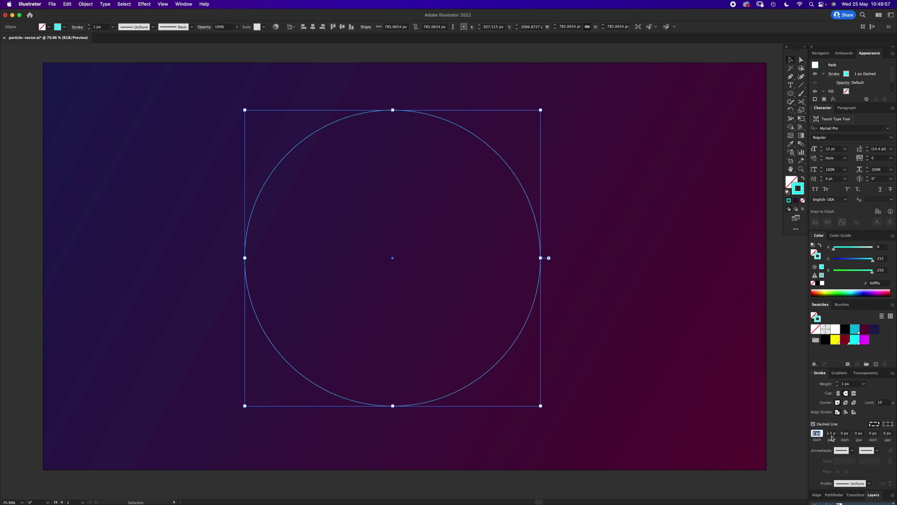
{"action": "left_click", "coordinate": [671, 327]}
{"action": "key", "text": "z"}
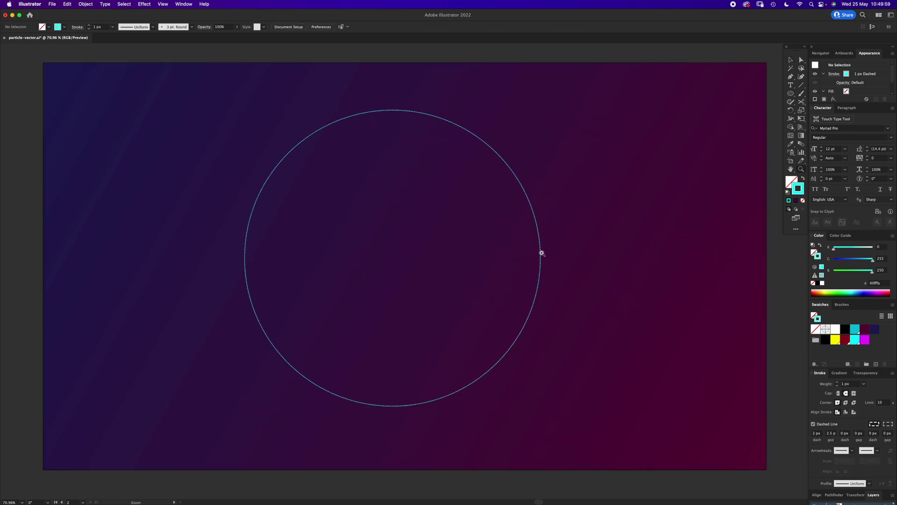
{"action": "mouse_move", "coordinate": [540, 253]}
{"action": "left_mouse_down"}
{"action": "mouse_move", "coordinate": [695, 234]}
{"action": "mouse_move", "coordinate": [365, 264]}
{"action": "mouse_move", "coordinate": [425, 256]}
{"action": "left_mouse_up"}
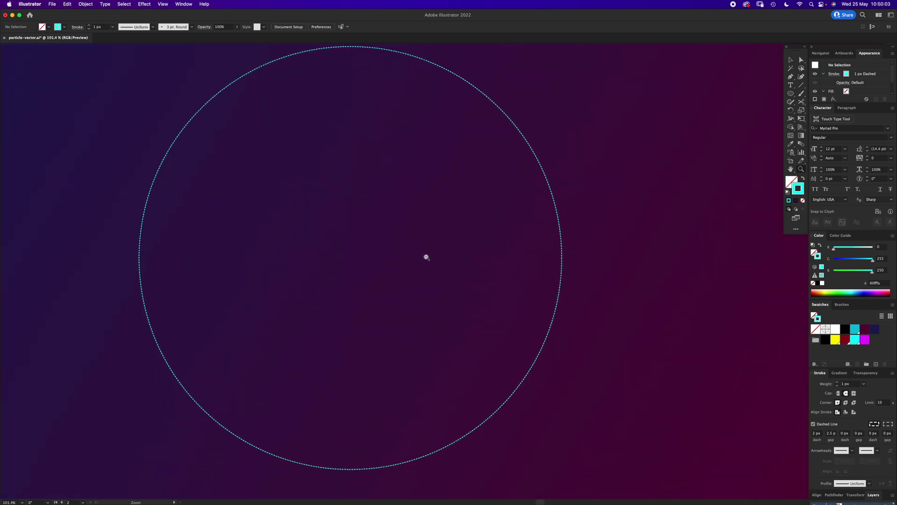
Step: Duplicate the dashed circle in place and scale the copy down concentrically to about 530 px in diameter
{"action": "key", "text": "v"}
{"action": "left_click", "coordinate": [562, 241]}
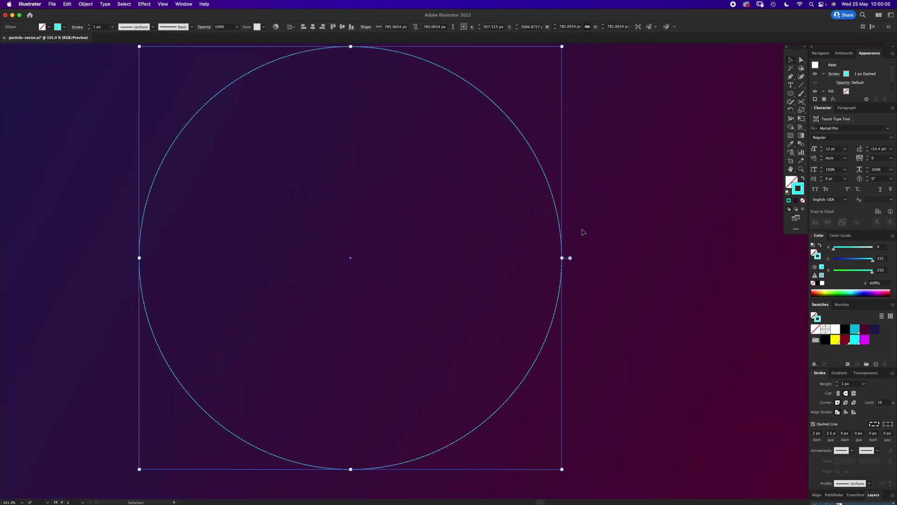
{"action": "key", "text": "a"}
{"action": "key", "text": "v"}
{"action": "key", "text": "a"}
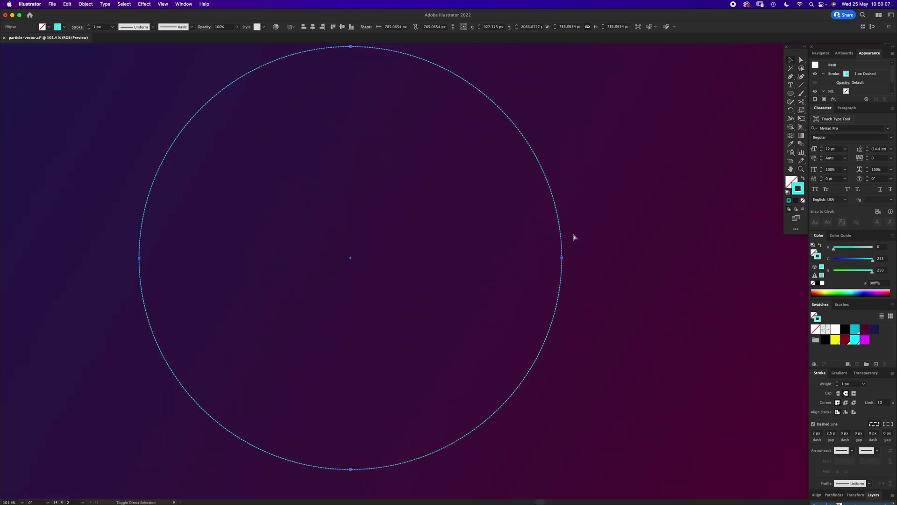
{"action": "key", "text": "v"}
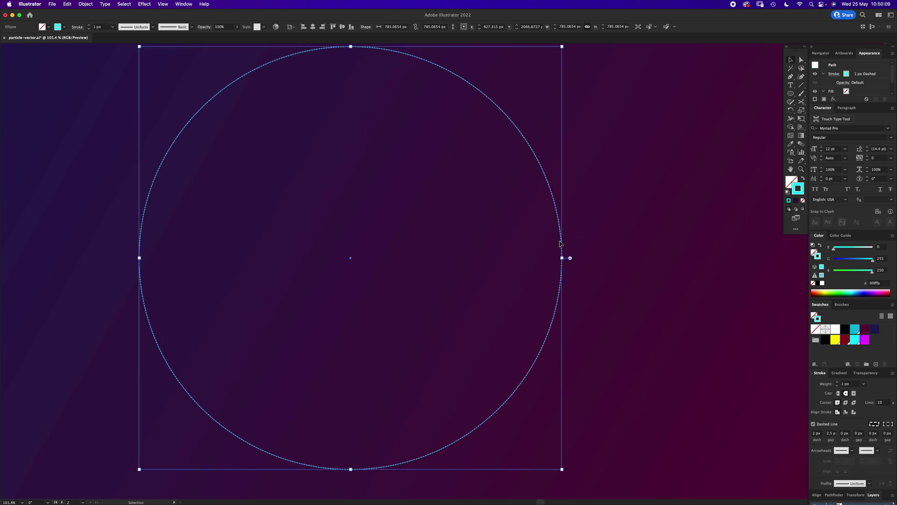
{"action": "left_click_drag", "start_coordinate": [567, 232], "coordinate": [606, 211]}
{"action": "key", "text": "super+z"}
{"action": "left_click_drag", "start_coordinate": [562, 257], "coordinate": [494, 262]}
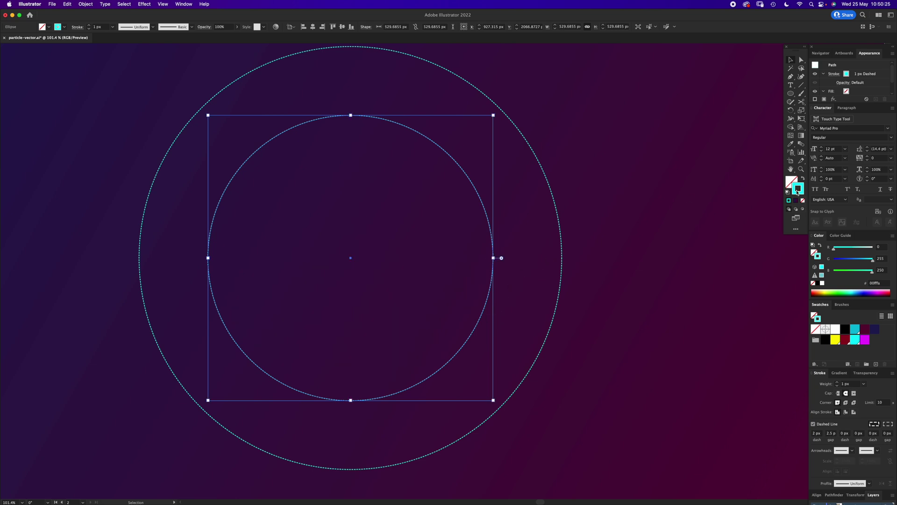
Step: Change the inner dashed circle's stroke to the magenta swatch, R237 G0 B255, and deselect it
{"action": "left_click", "coordinate": [865, 339]}
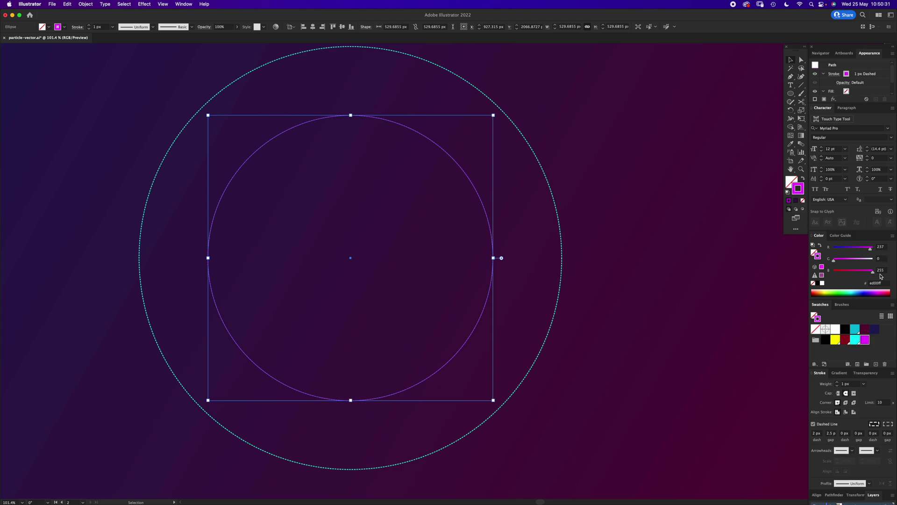
{"action": "left_click", "coordinate": [635, 284]}
Step: Blend the inner magenta circle with the outer cyan circle using Specified Steps spacing of 30
{"action": "key", "text": "z"}
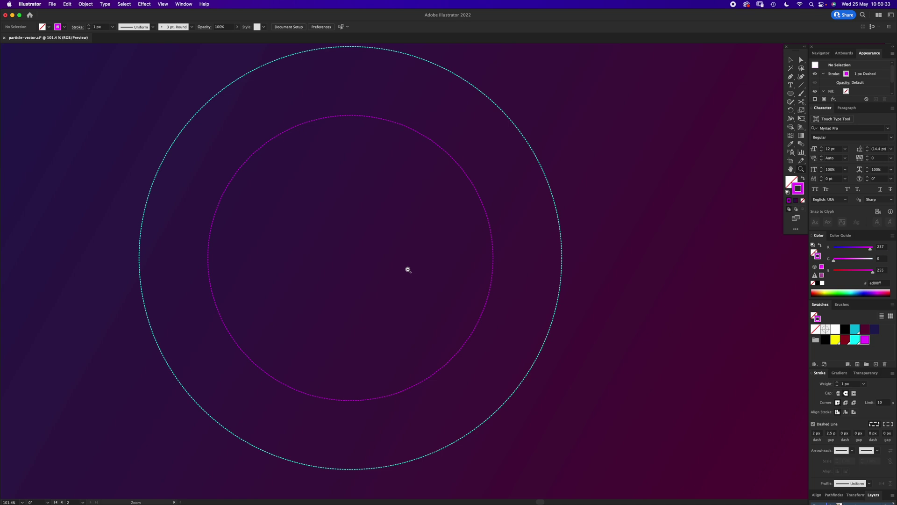
{"action": "left_click", "coordinate": [411, 266], "text": "alt"}
{"action": "scroll", "coordinate": [456, 260], "scroll_direction": "right", "scroll_amount": 3}
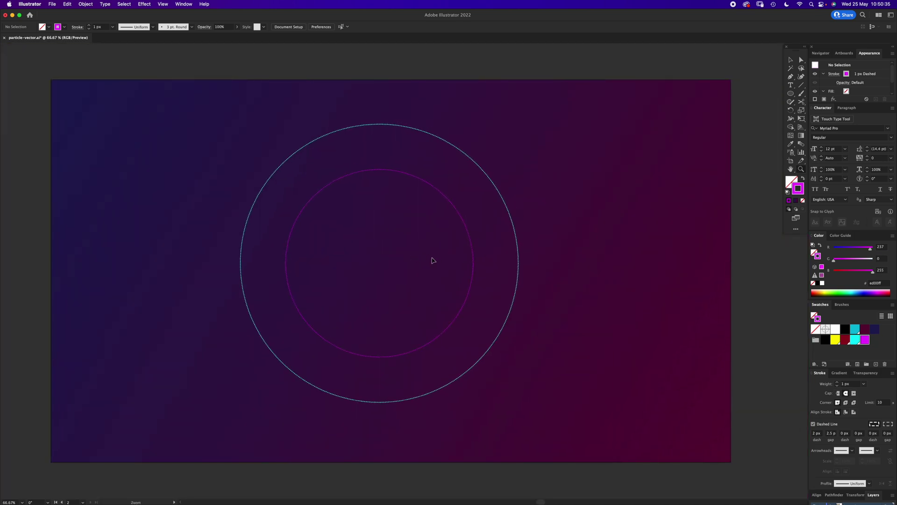
{"action": "key", "text": "v"}
{"action": "left_click_drag", "start_coordinate": [554, 243], "coordinate": [392, 329]}
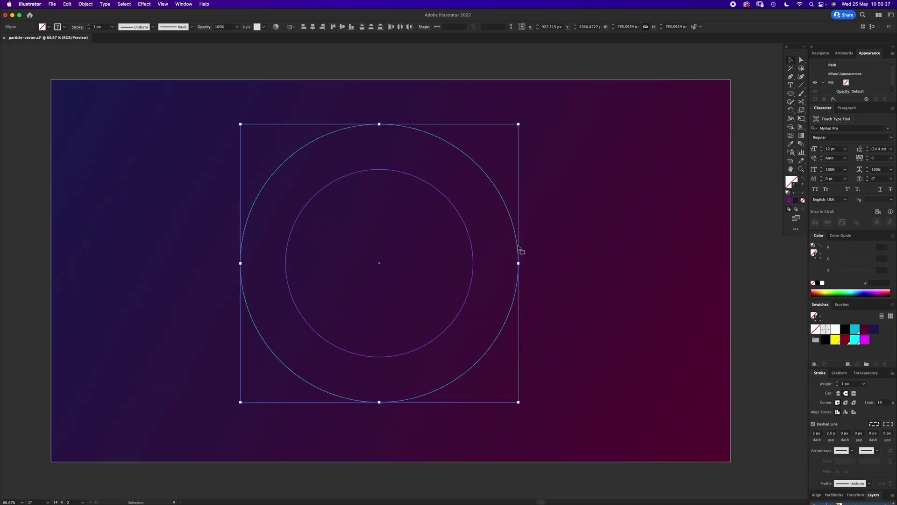
{"action": "left_click_drag", "start_coordinate": [562, 229], "coordinate": [438, 307]}
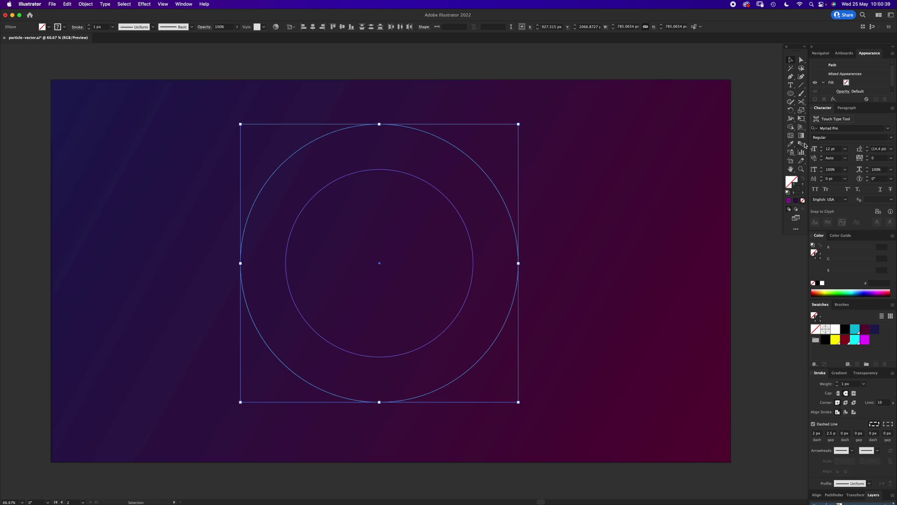
{"action": "double_click", "coordinate": [801, 144]}
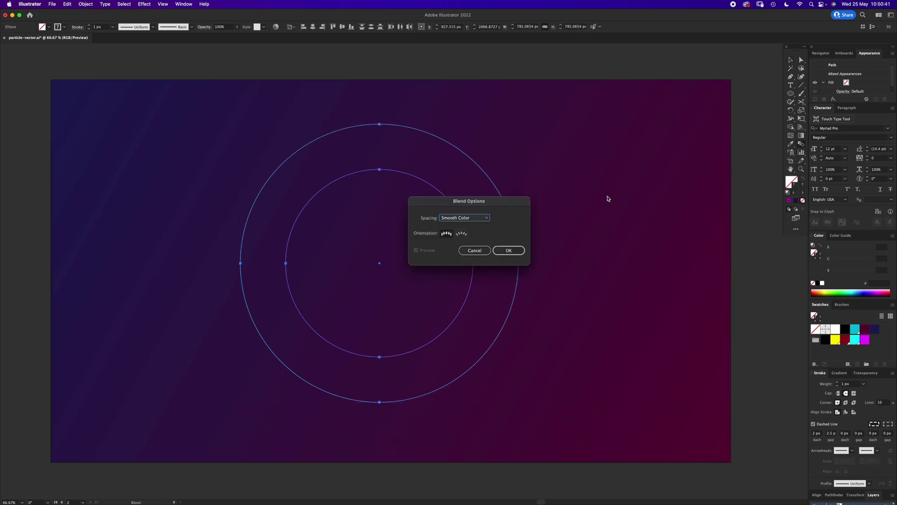
{"action": "left_click", "coordinate": [478, 220]}
{"action": "left_click", "coordinate": [471, 233]}
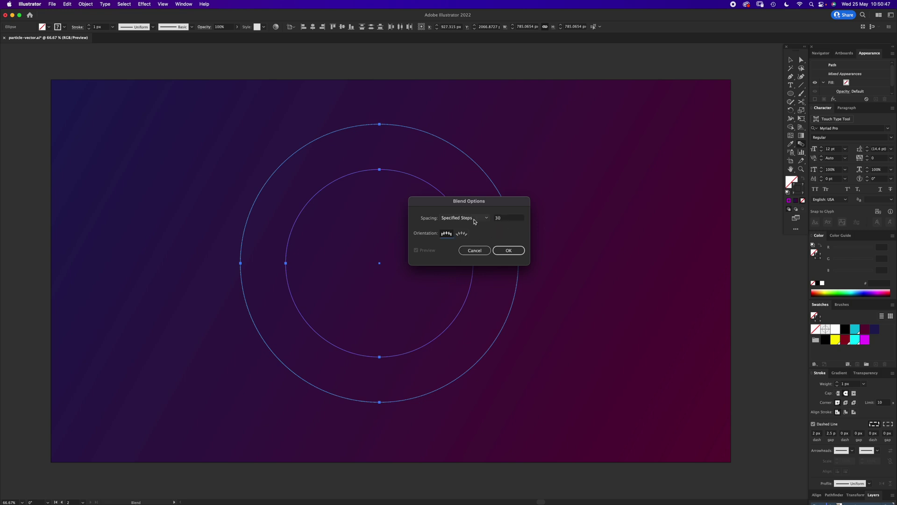
{"action": "left_click", "coordinate": [511, 251]}
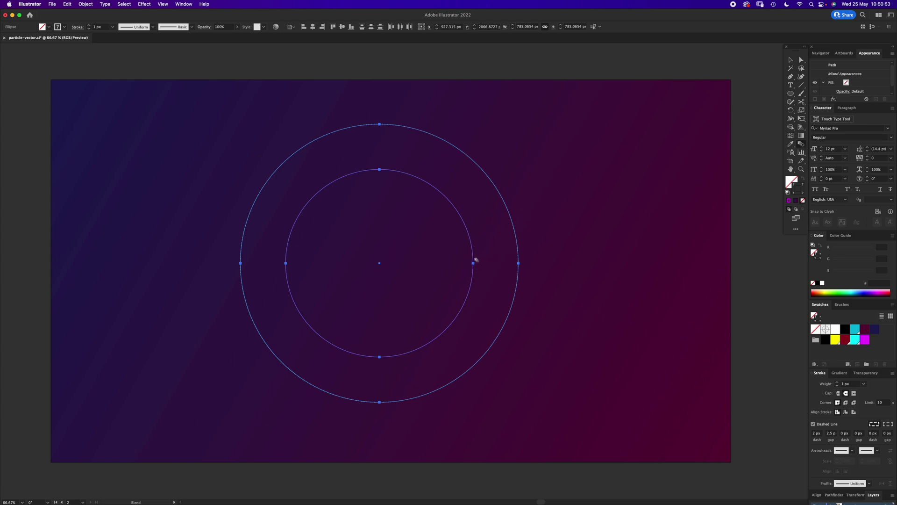
{"action": "left_click", "coordinate": [519, 264]}
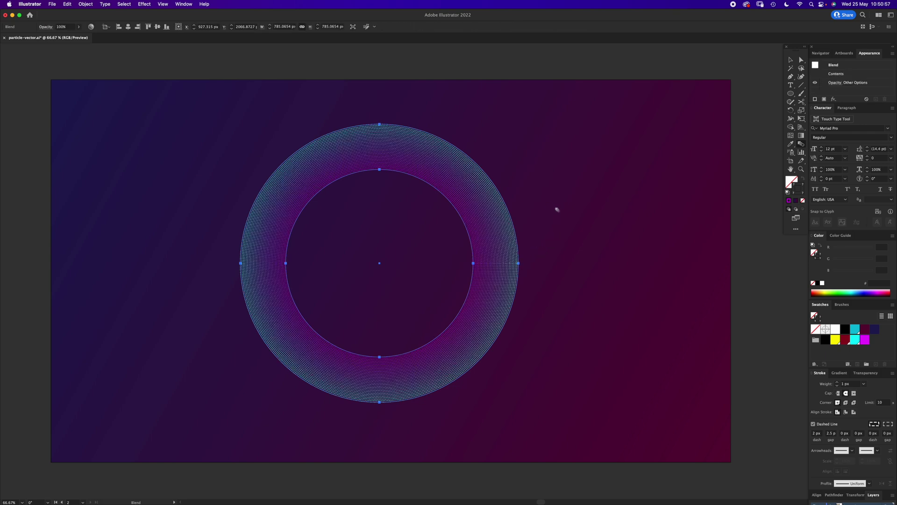
{"action": "left_click", "coordinate": [557, 209]}
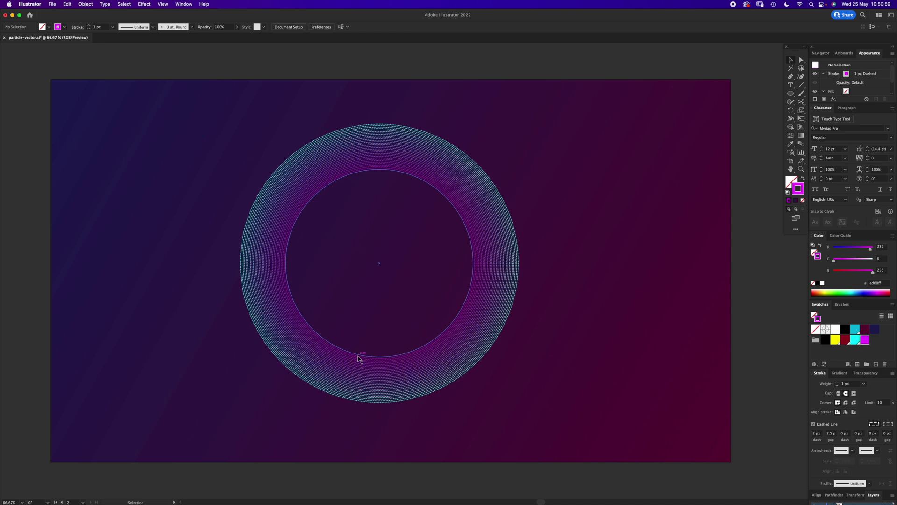
Step: Compare the blended ring with the finished particle wave artwork on the artboard above
{"action": "key", "text": "super+minus"}
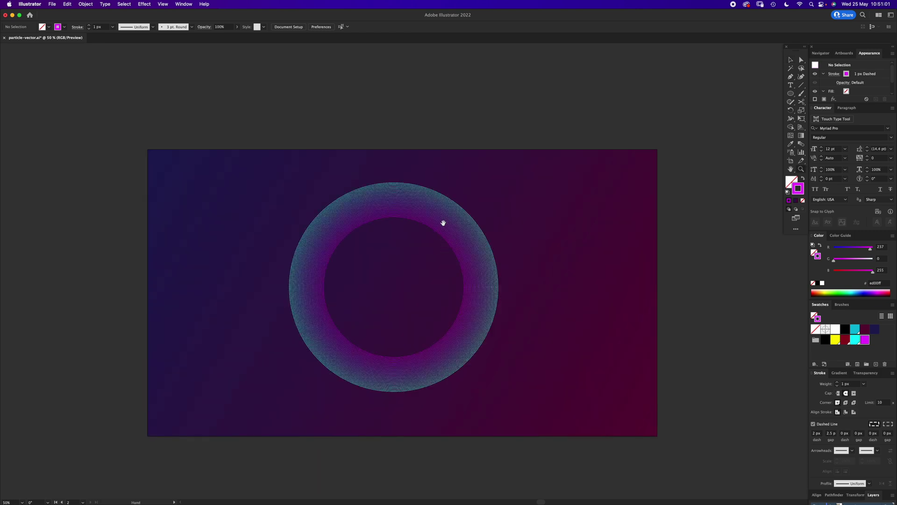
{"action": "left_click_drag", "start_coordinate": [443, 223], "coordinate": [449, 292]}
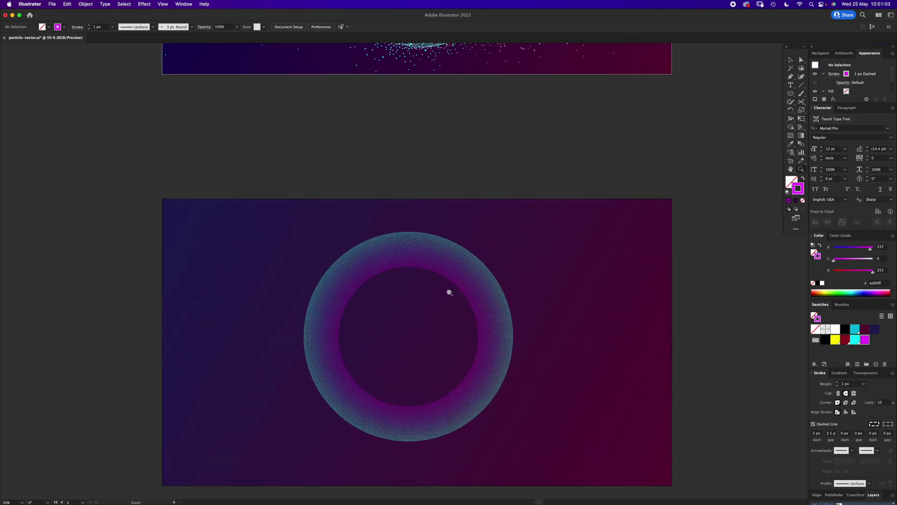
{"action": "left_click", "coordinate": [449, 294], "text": "alt"}
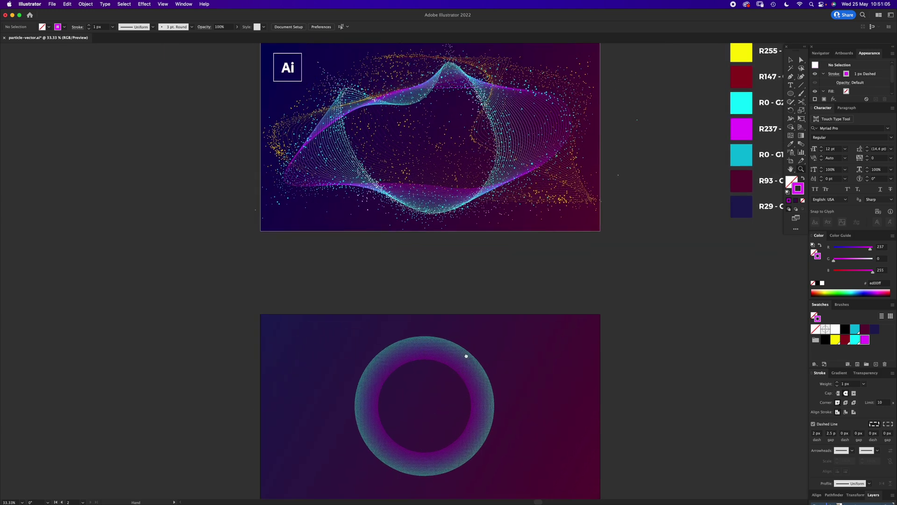
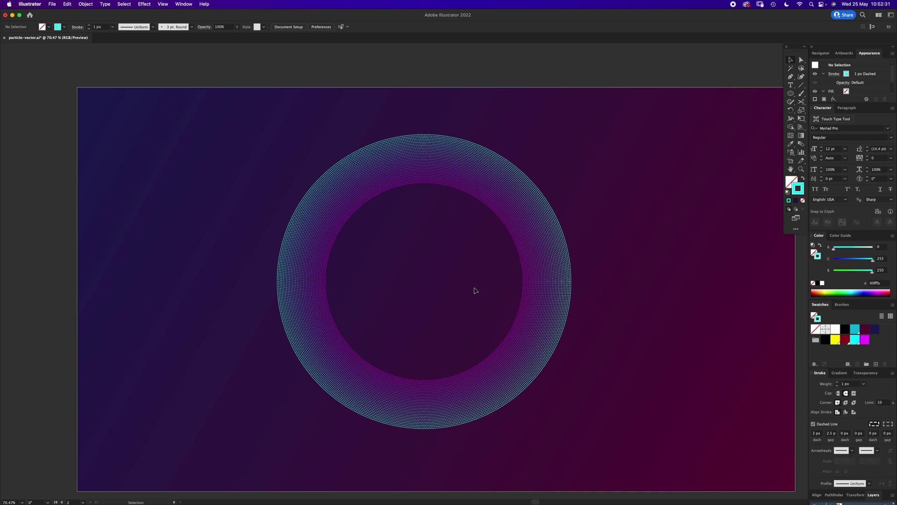
Step: Lower the cyan circle's top anchor, raise the magenta circle's top anchor, and stretch the cyan circle's left anchor far outward
{"action": "left_click", "coordinate": [523, 245]}
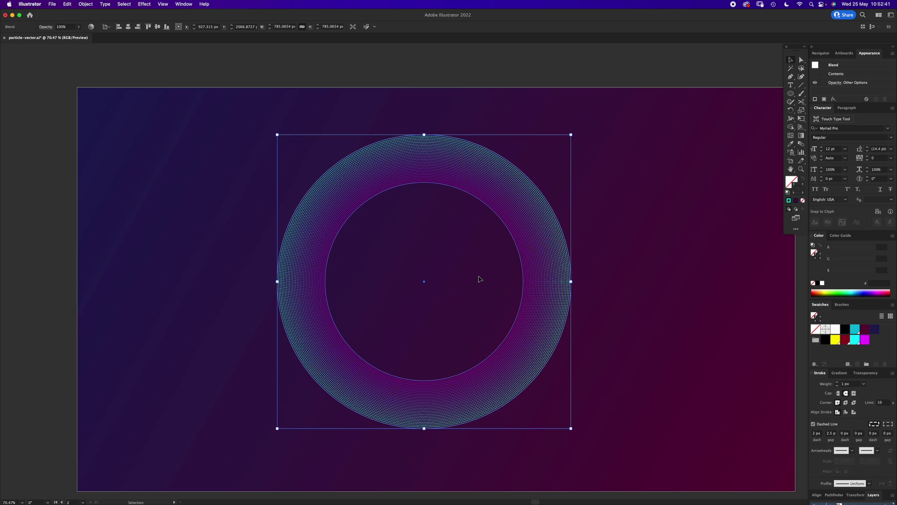
{"action": "key", "text": "a"}
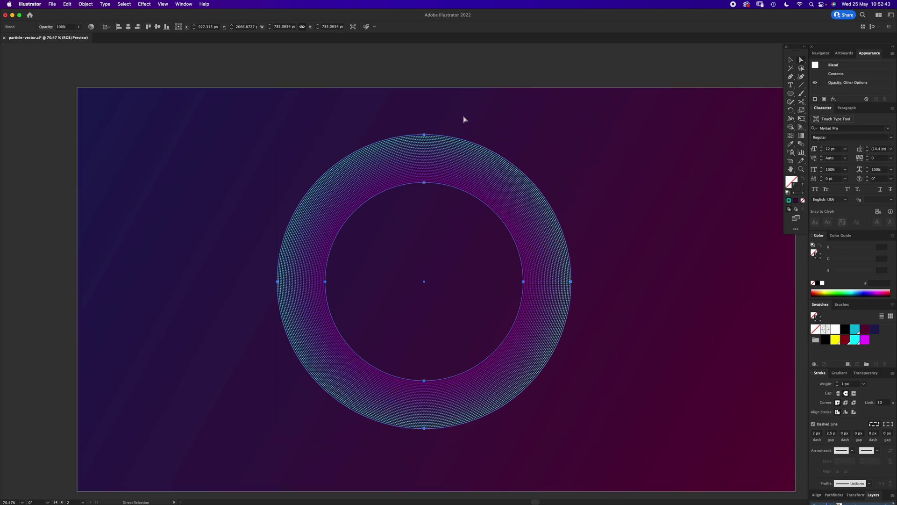
{"action": "left_click", "coordinate": [434, 129]}
{"action": "left_click_drag", "start_coordinate": [425, 135], "coordinate": [428, 161]}
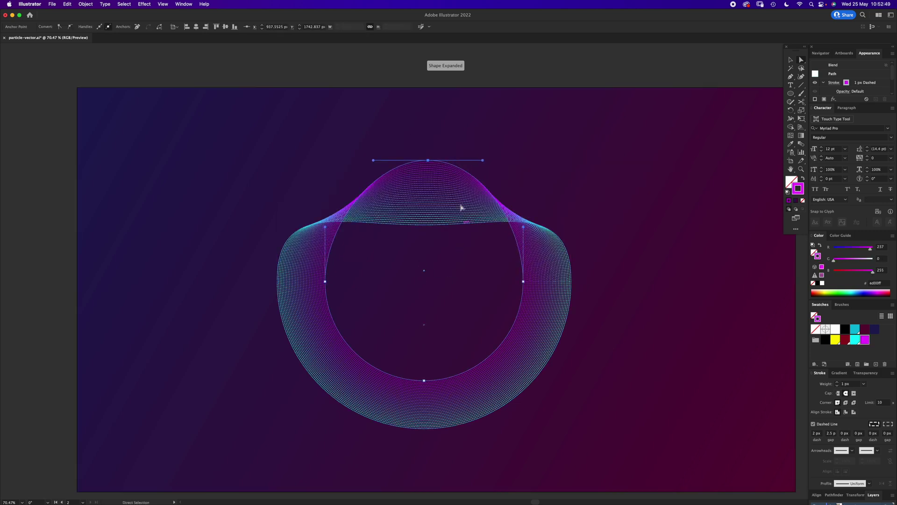
{"action": "left_click", "coordinate": [276, 282]}
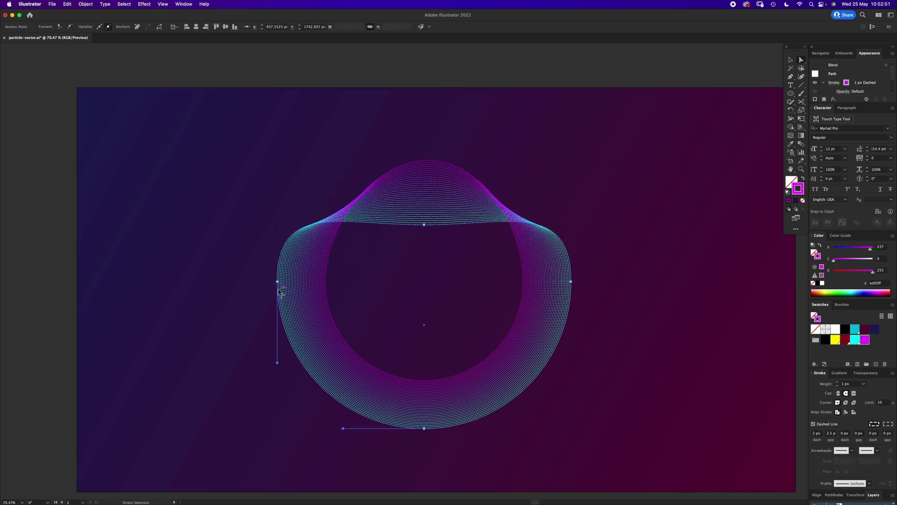
{"action": "left_click_drag", "start_coordinate": [276, 283], "coordinate": [134, 287]}
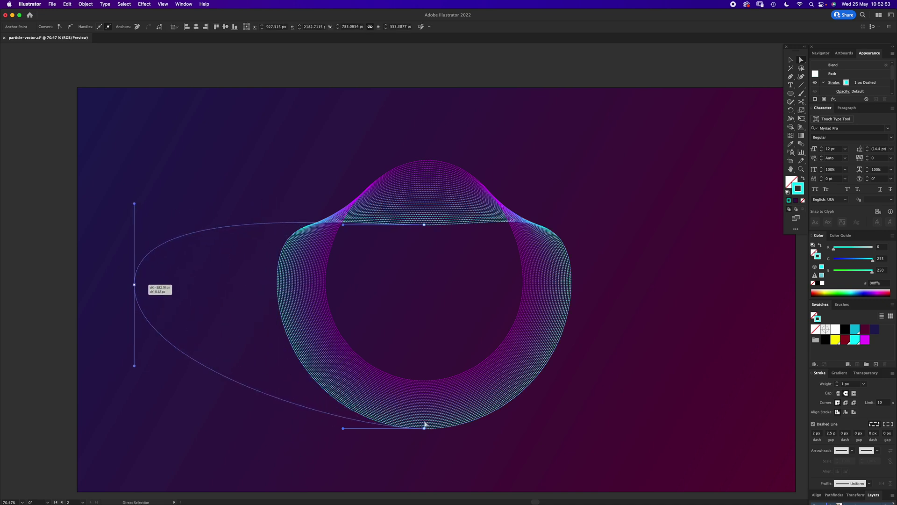
Step: Move the magenta circle's bottom anchor down and right, and stretch the cyan circle's right anchor to the artboard's right edge
{"action": "left_click", "coordinate": [424, 380]}
{"action": "left_click_drag", "start_coordinate": [424, 381], "coordinate": [491, 448]}
{"action": "left_click", "coordinate": [571, 282]}
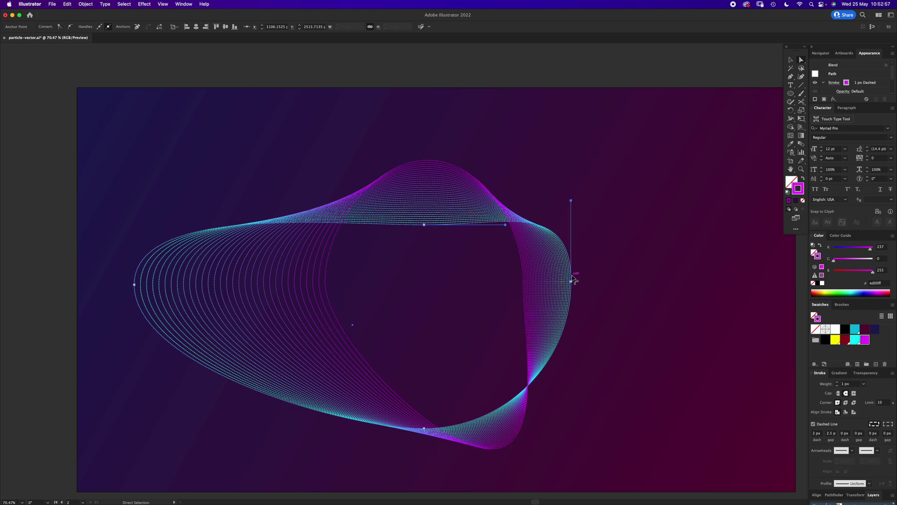
{"action": "left_click_drag", "start_coordinate": [574, 284], "coordinate": [789, 216]}
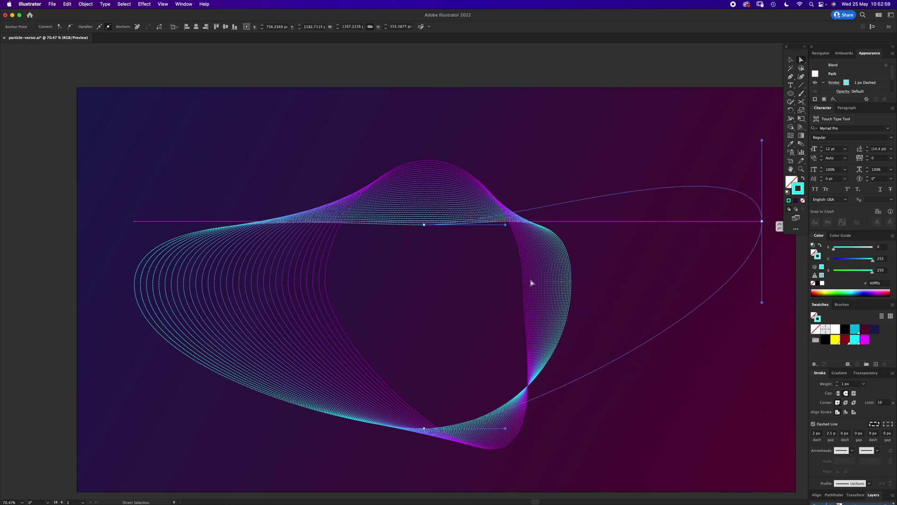
Step: Pull the magenta curve's right anchor outward with tilted, lengthened handles, nudge its left anchor outward and down, and deselect
{"action": "left_click_drag", "start_coordinate": [524, 282], "coordinate": [595, 263]}
{"action": "left_click_drag", "start_coordinate": [594, 210], "coordinate": [571, 207]}
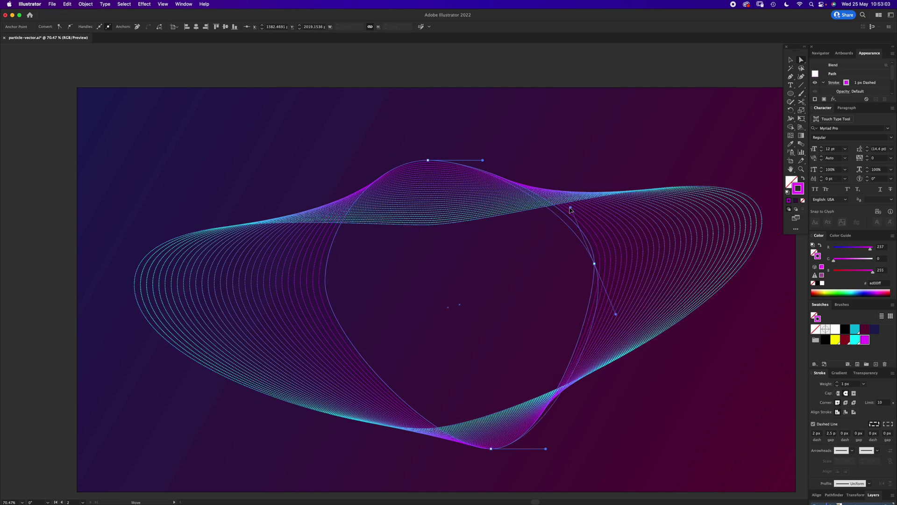
{"action": "left_click_drag", "start_coordinate": [617, 315], "coordinate": [687, 363]}
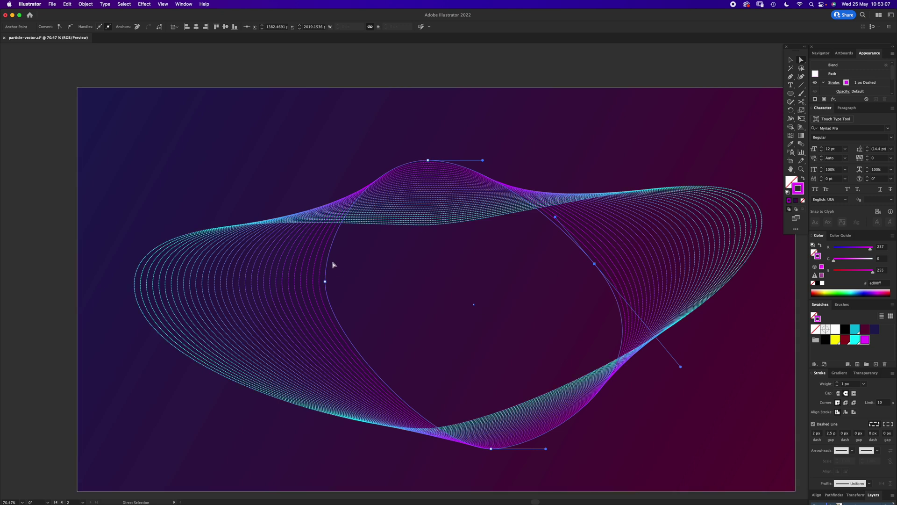
{"action": "left_click_drag", "start_coordinate": [326, 282], "coordinate": [317, 303]}
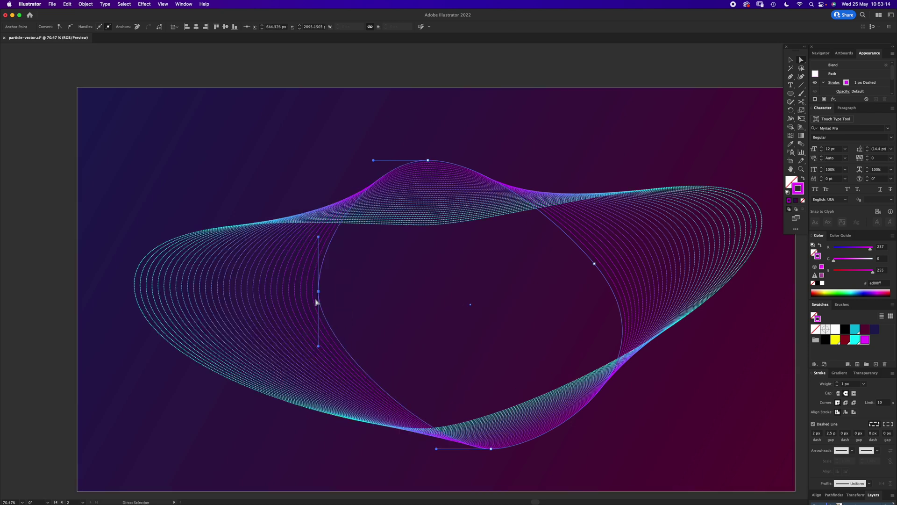
{"action": "left_click", "coordinate": [524, 279]}
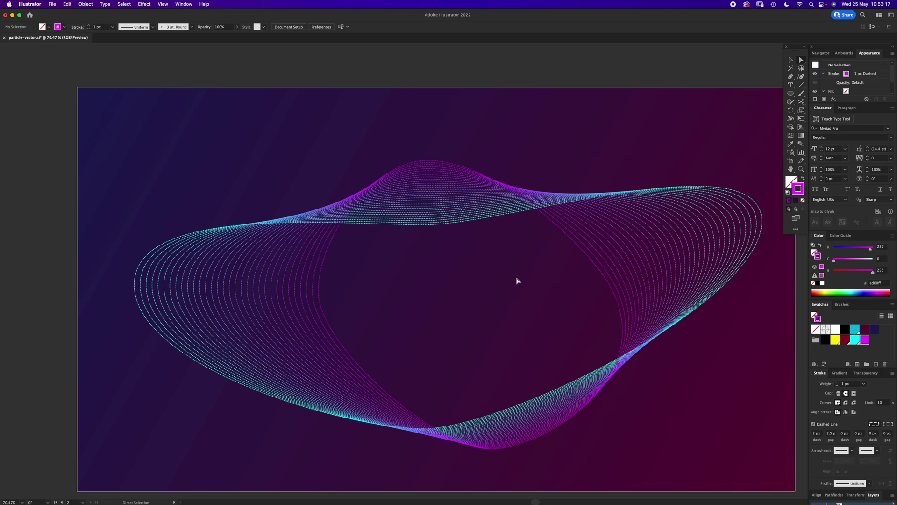
Step: Paste the original ring blend in place and change its inner circle's stroke to the yellow swatch, R255 G240 B0
{"action": "key", "text": "super+a"}
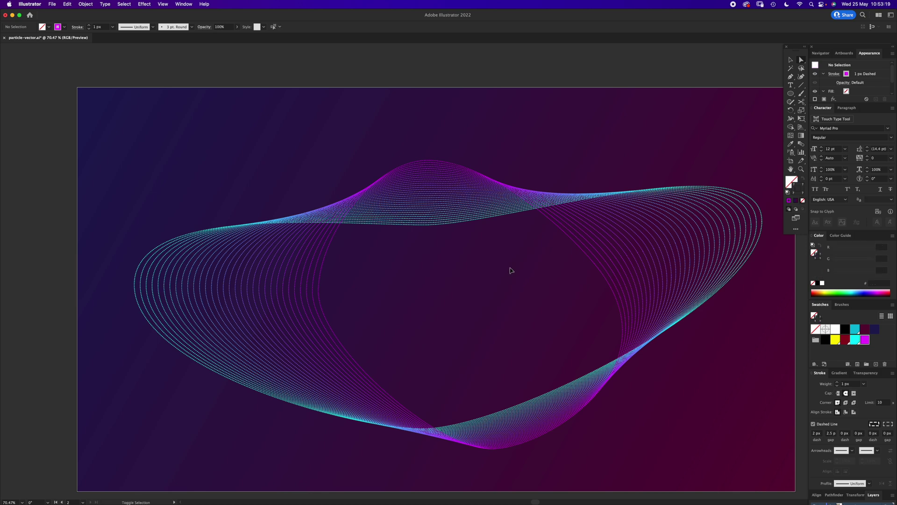
{"action": "key", "text": "super+shift+v"}
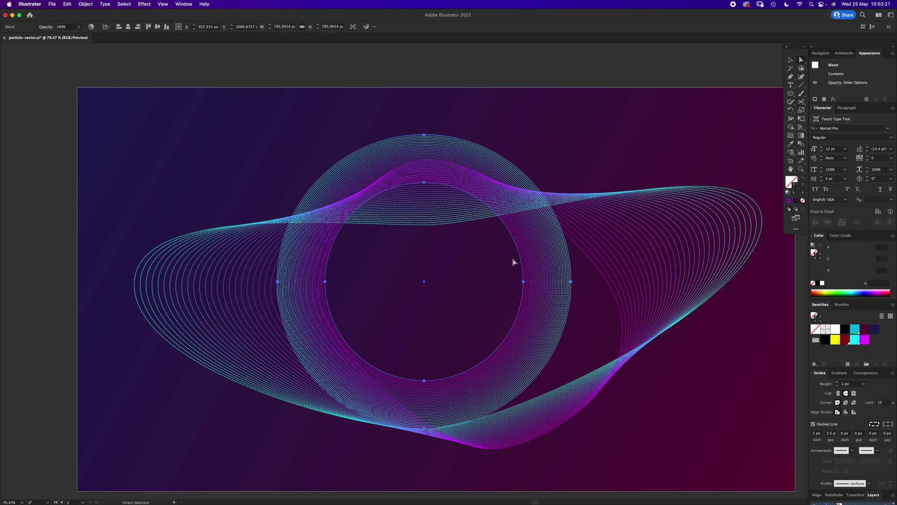
{"action": "left_click", "coordinate": [481, 287]}
{"action": "left_click", "coordinate": [524, 282]}
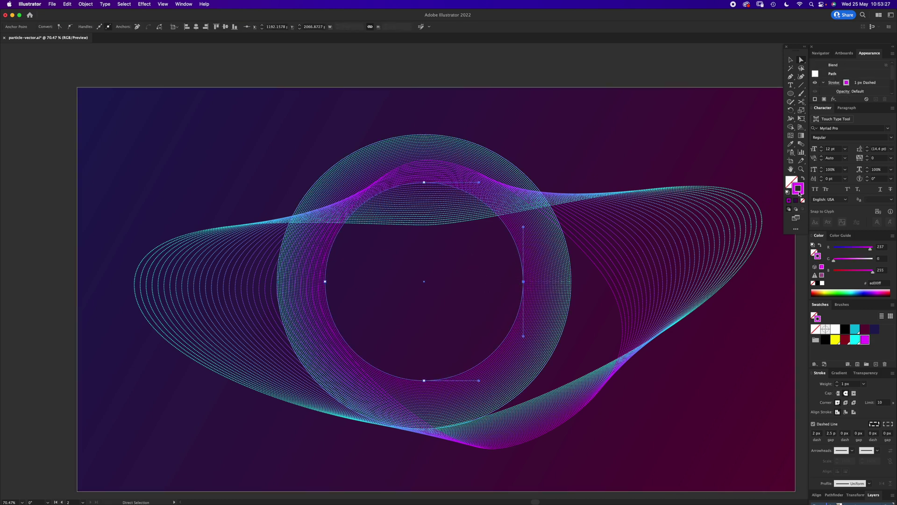
{"action": "left_click", "coordinate": [835, 342]}
Step: Change the pasted ring's outer circle stroke to the dark red swatch, R147 G5 B27, and deselect it
{"action": "left_click", "coordinate": [571, 282]}
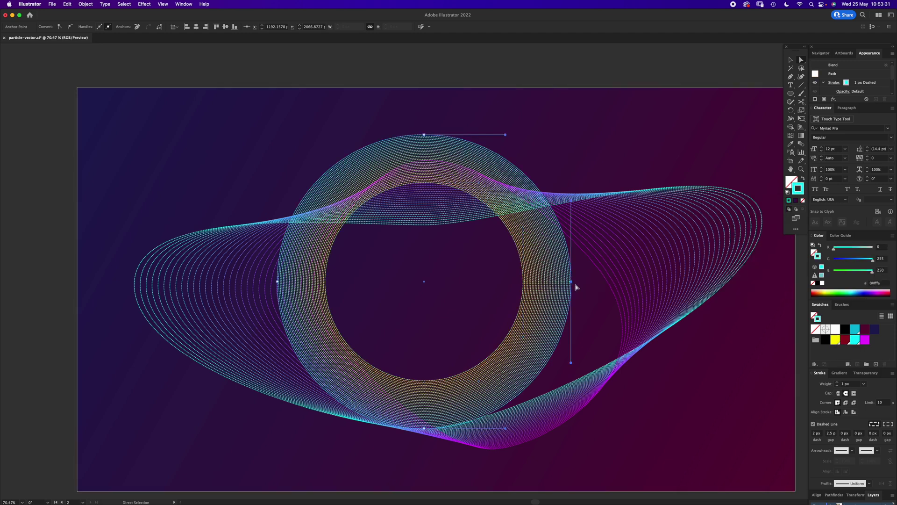
{"action": "left_click", "coordinate": [845, 341]}
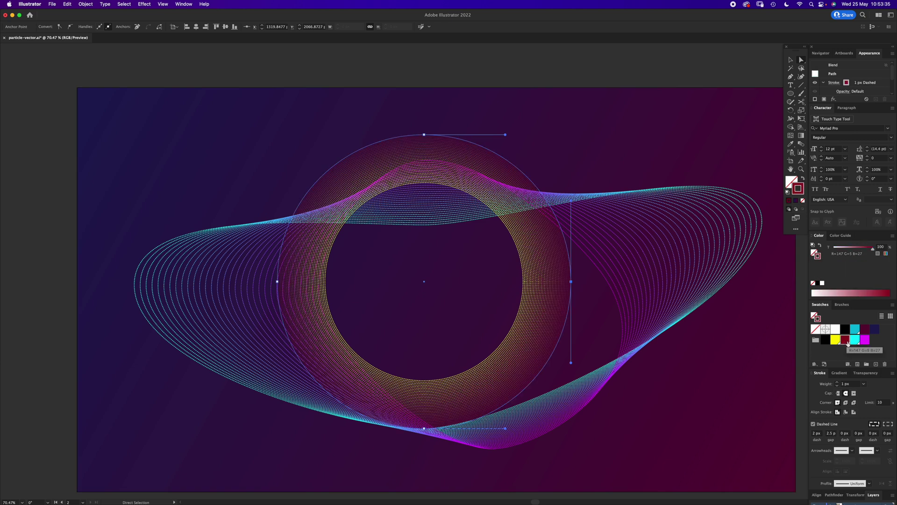
{"action": "left_click", "coordinate": [571, 305]}
Step: Compare the recoloured ring and wave with the finished particle artwork on the artboard above
{"action": "key", "text": "z"}
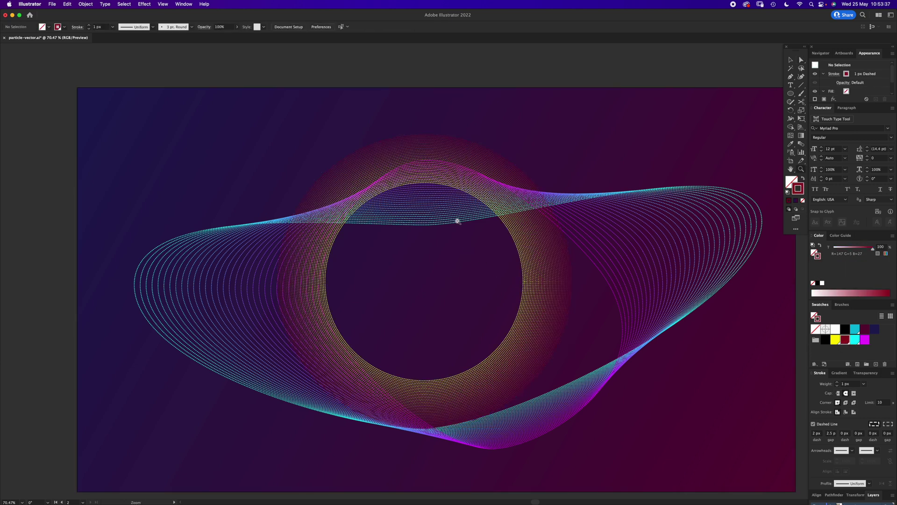
{"action": "left_click", "coordinate": [458, 221], "text": "alt"}
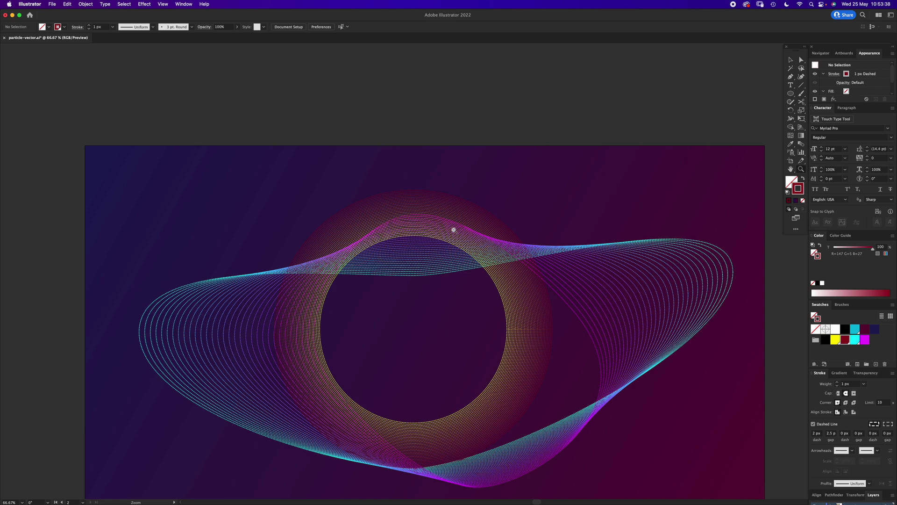
{"action": "left_click", "coordinate": [436, 249], "text": "alt"}
{"action": "scroll", "coordinate": [441, 237], "scroll_direction": "up", "scroll_amount": 5}
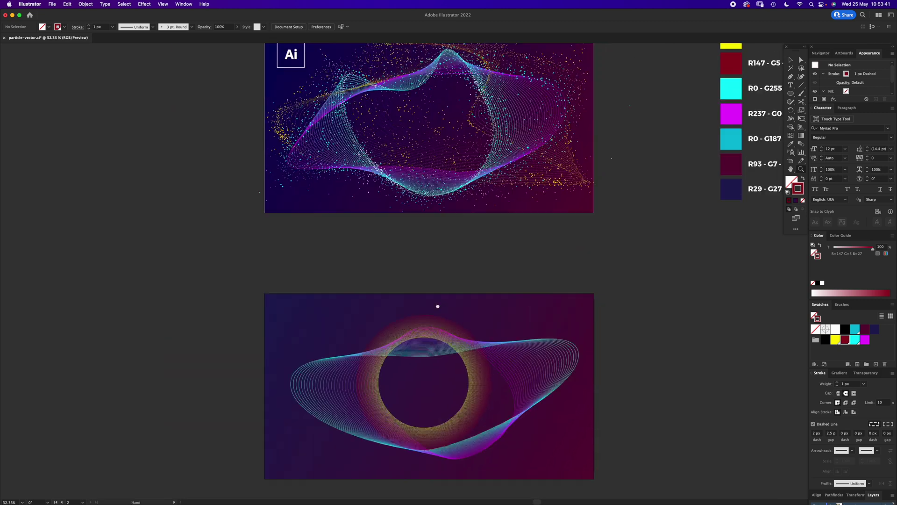
{"action": "key", "text": "a"}
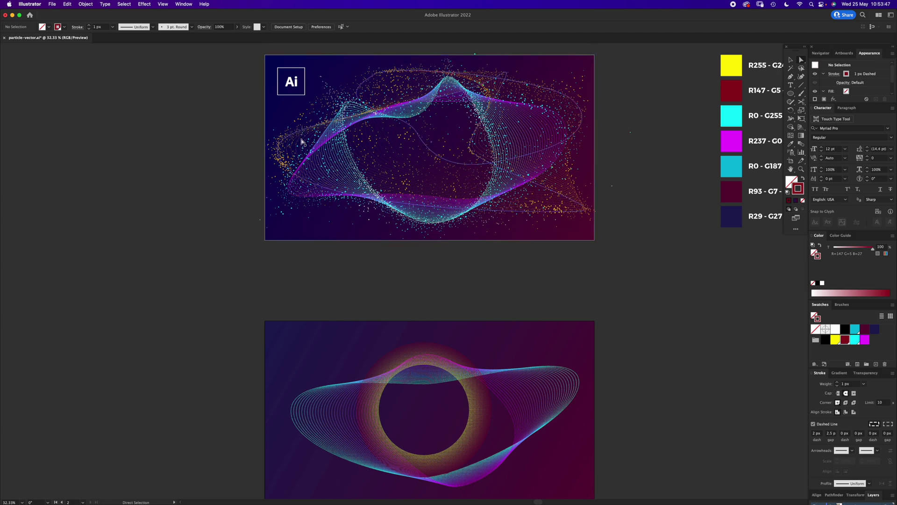
Step: Stretch the dark red circle's top anchor to the artboard's upper-left area
{"action": "left_click", "coordinate": [468, 392]}
{"action": "left_click", "coordinate": [476, 366]}
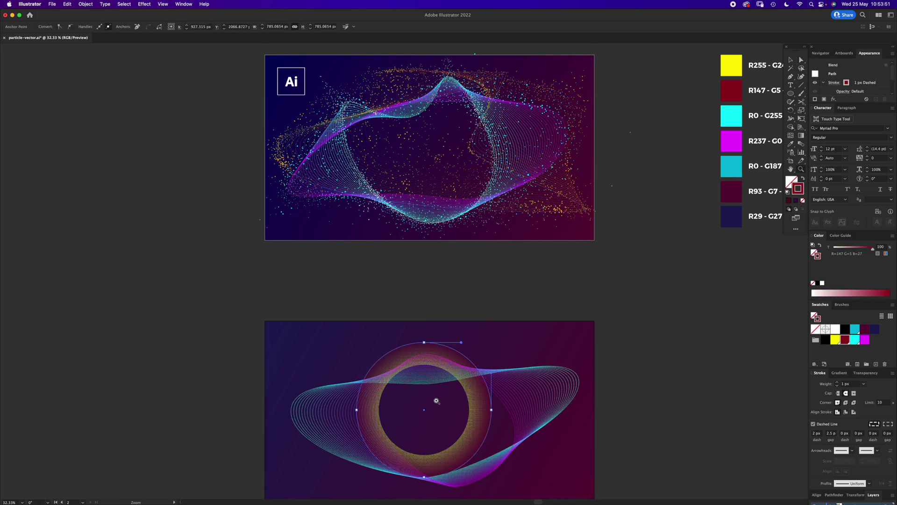
{"action": "key", "text": "z"}
{"action": "left_click", "coordinate": [438, 400]}
{"action": "left_click_drag", "start_coordinate": [441, 275], "coordinate": [461, 249]}
{"action": "key", "text": "space"}
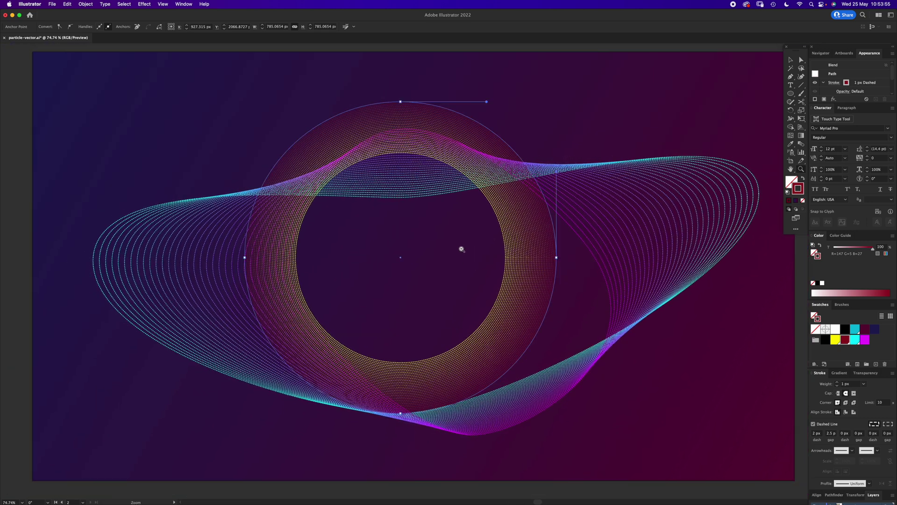
{"action": "key", "text": "a"}
{"action": "left_click_drag", "start_coordinate": [401, 103], "coordinate": [115, 106]}
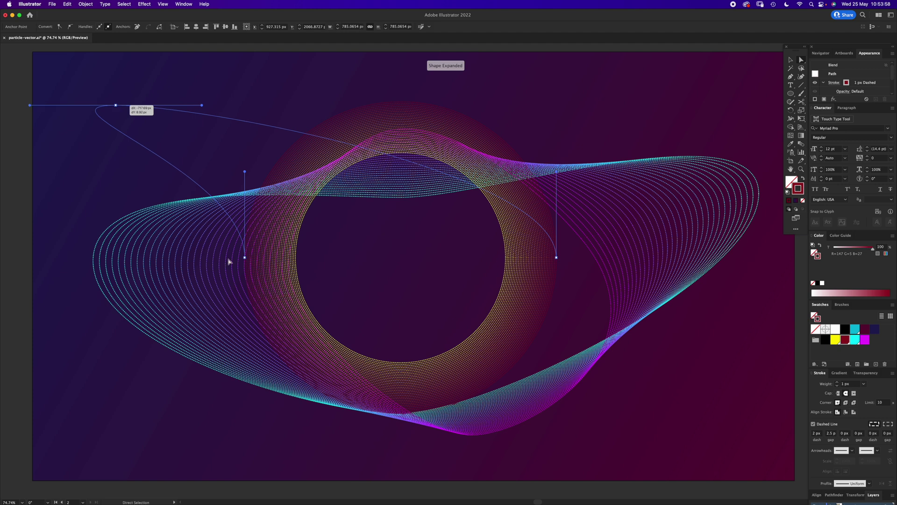
Step: Stretch the yellow circle's left anchor to the artboard's lower left and its bottom anchor to the lower right
{"action": "left_click", "coordinate": [296, 257]}
{"action": "mouse_move", "coordinate": [295, 257]}
{"action": "left_mouse_down"}
{"action": "mouse_move", "coordinate": [126, 404]}
{"action": "mouse_move", "coordinate": [92, 407]}
{"action": "left_mouse_up"}
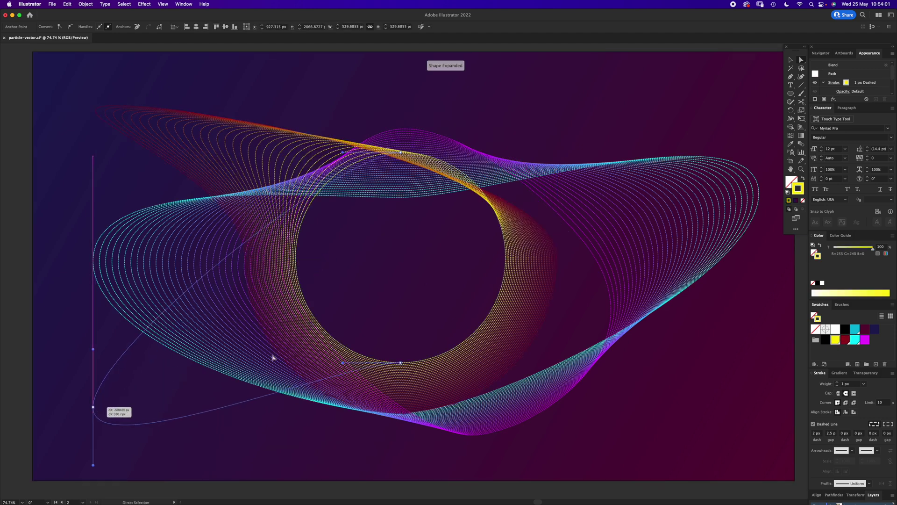
{"action": "left_click_drag", "start_coordinate": [401, 364], "coordinate": [735, 412]}
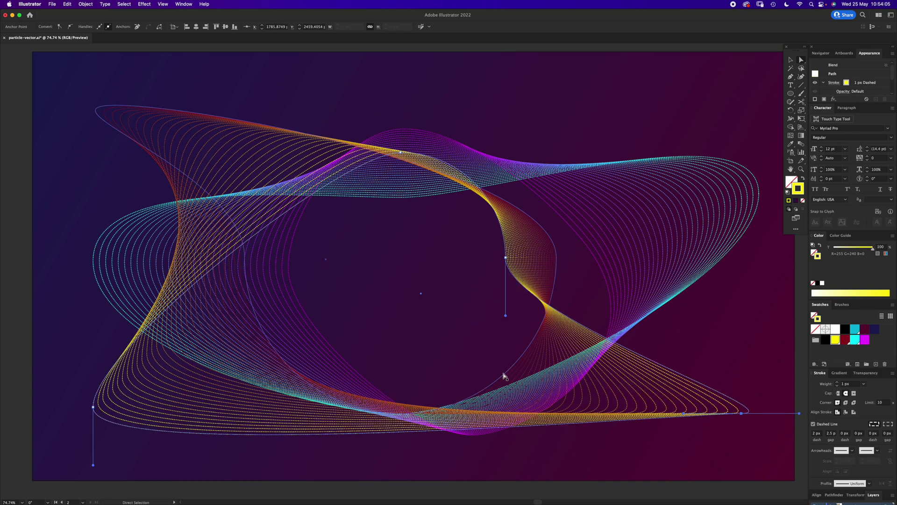
Step: Raise the dark red curve's bottom anchor to below the centre and pull its right anchor to the artboard's upper right
{"action": "left_click", "coordinate": [436, 410]}
{"action": "left_click_drag", "start_coordinate": [401, 414], "coordinate": [417, 312]}
{"action": "left_click_drag", "start_coordinate": [557, 259], "coordinate": [736, 100]}
Step: Move the yellow curve's right anchor up to the red band and arch its bottom edge by extending the lower-right anchor's handle
{"action": "left_click_drag", "start_coordinate": [508, 240], "coordinate": [526, 115]}
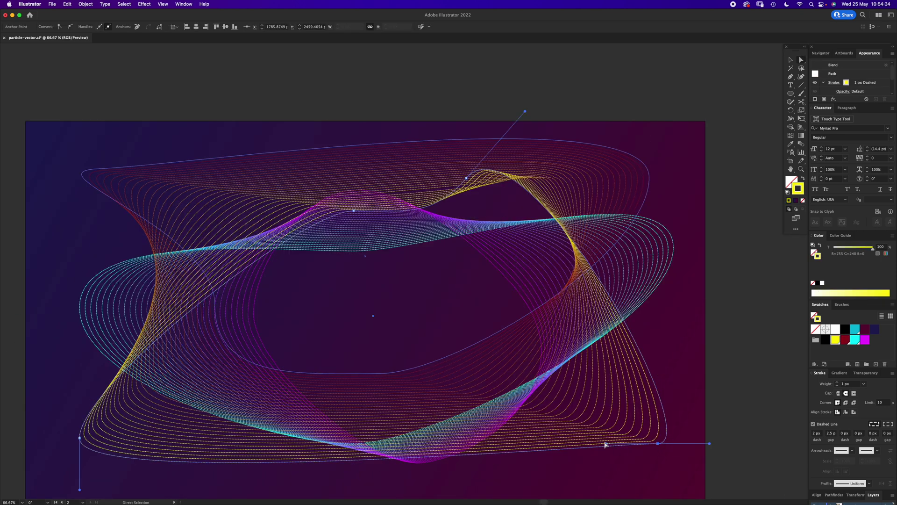
{"action": "left_click_drag", "start_coordinate": [658, 443], "coordinate": [292, 173]}
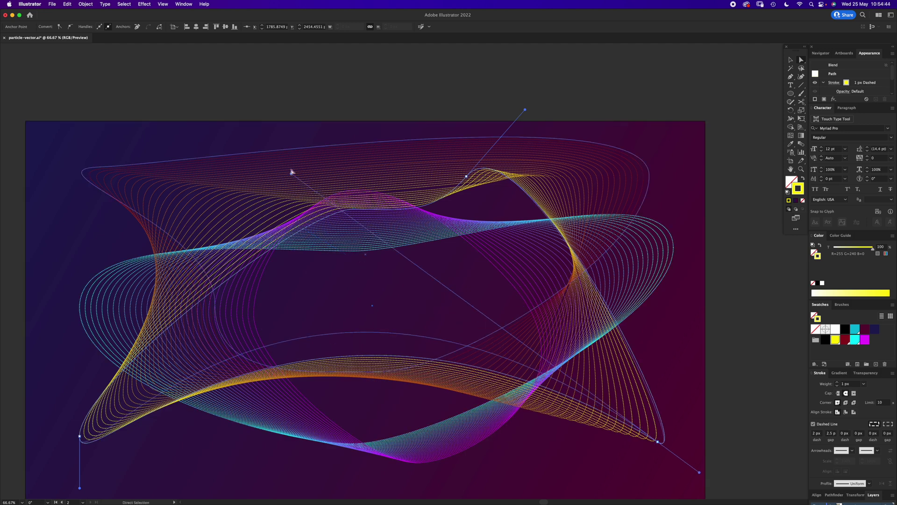
{"action": "left_click_drag", "start_coordinate": [83, 169], "coordinate": [92, 207]}
{"action": "key", "text": "super+z"}
{"action": "key", "text": "super+z"}
Step: Lower the dark red curve's upper-left anchor and raise the yellow bottom arch by adjusting the lower-right anchor's handle
{"action": "mouse_move", "coordinate": [98, 167]}
{"action": "left_mouse_down"}
{"action": "mouse_move", "coordinate": [83, 173]}
{"action": "mouse_move", "coordinate": [98, 169]}
{"action": "mouse_move", "coordinate": [90, 236]}
{"action": "left_mouse_up"}
{"action": "left_click", "coordinate": [360, 331]}
{"action": "left_click_drag", "start_coordinate": [292, 174], "coordinate": [280, 110]}
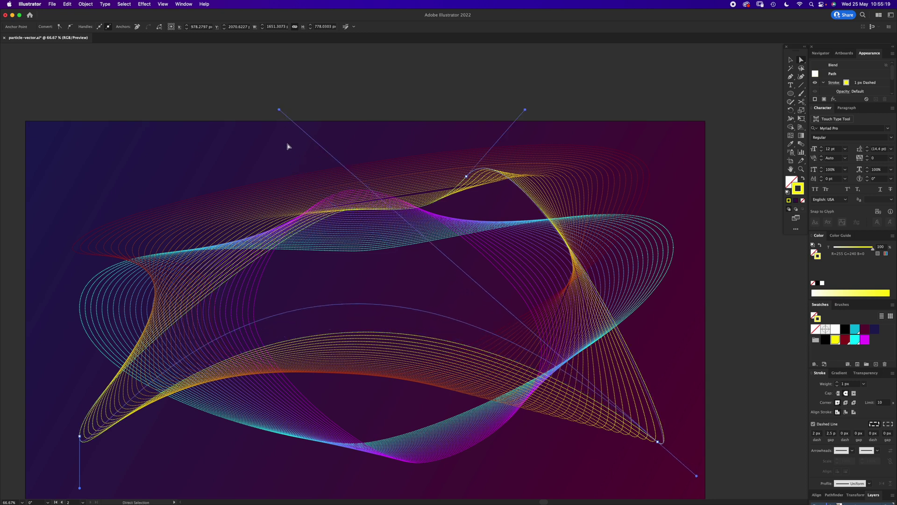
{"action": "left_click", "coordinate": [346, 357]}
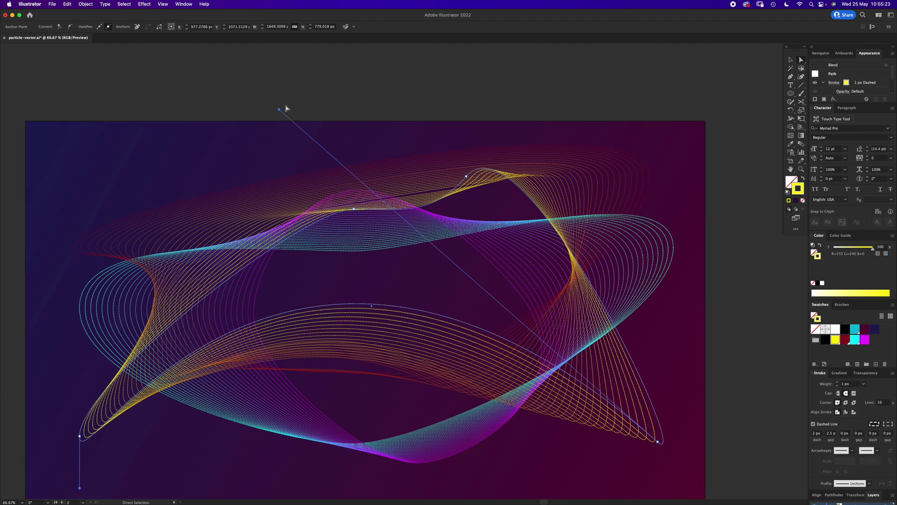
{"action": "left_click_drag", "start_coordinate": [281, 111], "coordinate": [285, 153]}
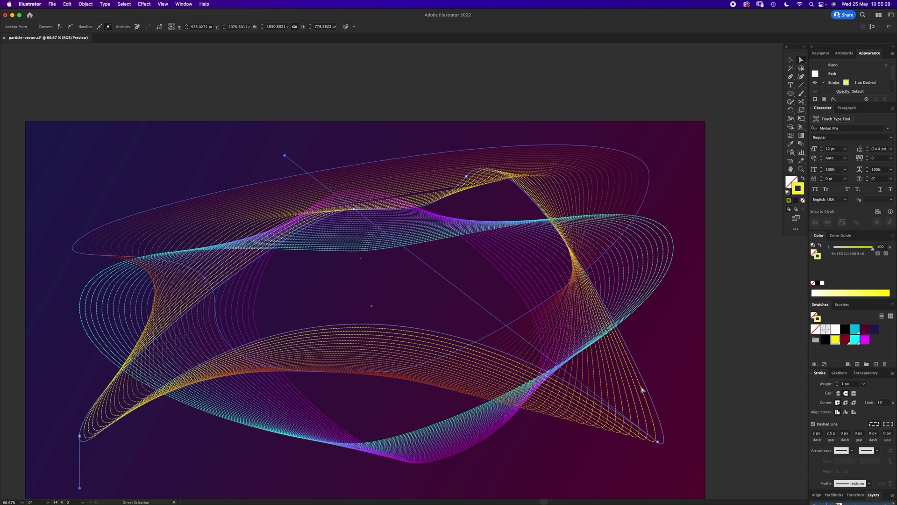
Step: Lengthen both handles of the yellow curve's upper anchor to deepen the dip and crest beside it, and deselect
{"action": "left_click", "coordinate": [465, 177]}
{"action": "left_click_drag", "start_coordinate": [436, 217], "coordinate": [416, 245]}
{"action": "left_click_drag", "start_coordinate": [521, 106], "coordinate": [533, 82]}
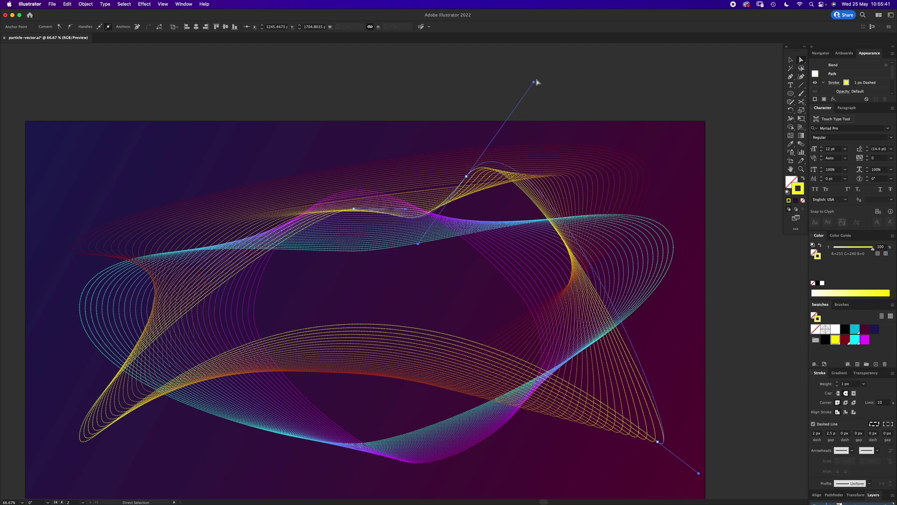
{"action": "left_click", "coordinate": [580, 101]}
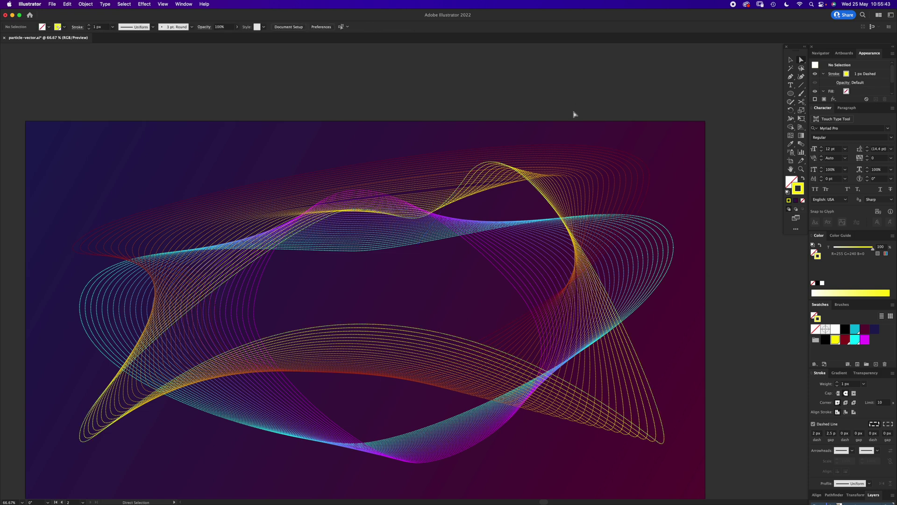
Step: Select the yellow-to-red blend and set its stroke weight to 0.5 px
{"action": "key", "text": "v"}
{"action": "left_click", "coordinate": [441, 339]}
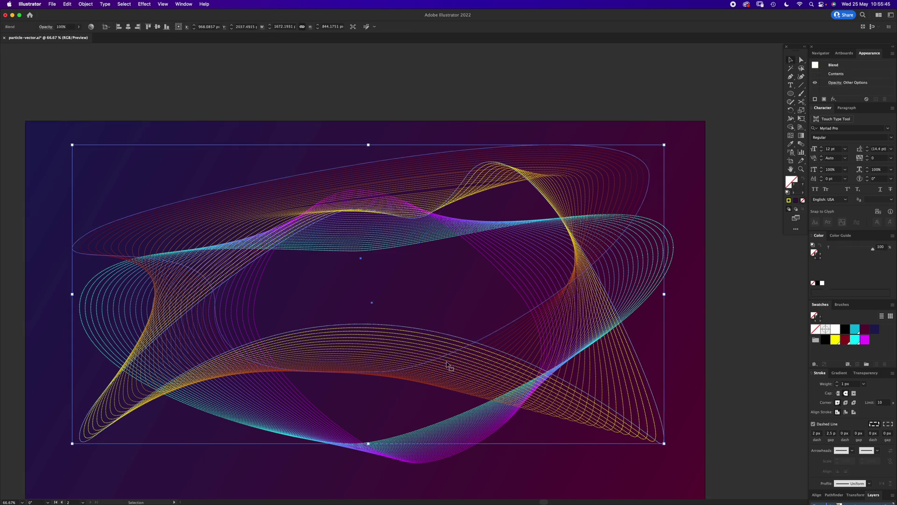
{"action": "left_click", "coordinate": [462, 297]}
{"action": "left_click", "coordinate": [442, 334]}
{"action": "left_click", "coordinate": [850, 384]}
{"action": "key", "text": "Tab"}
{"action": "key", "text": "Tab"}
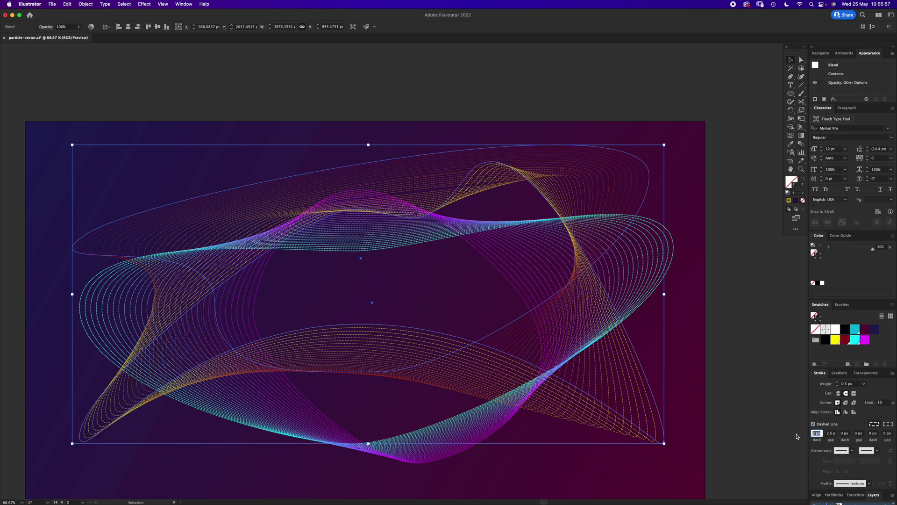
Step: Set the yellow-to-red blend's dashed line to a 5 px dash and a 4 px gap
{"action": "type", "text": "5"}
{"action": "key", "text": "Tab"}
{"action": "type", "text": "4"}
{"action": "key", "text": "Tab"}
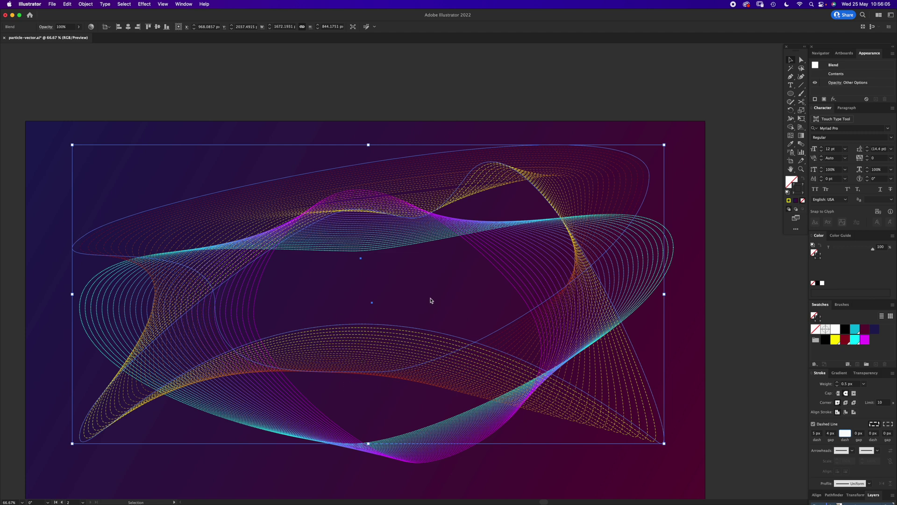
Step: Send the yellow-to-red blend to the back of the stacking order and deselect it
{"action": "key", "text": "a"}
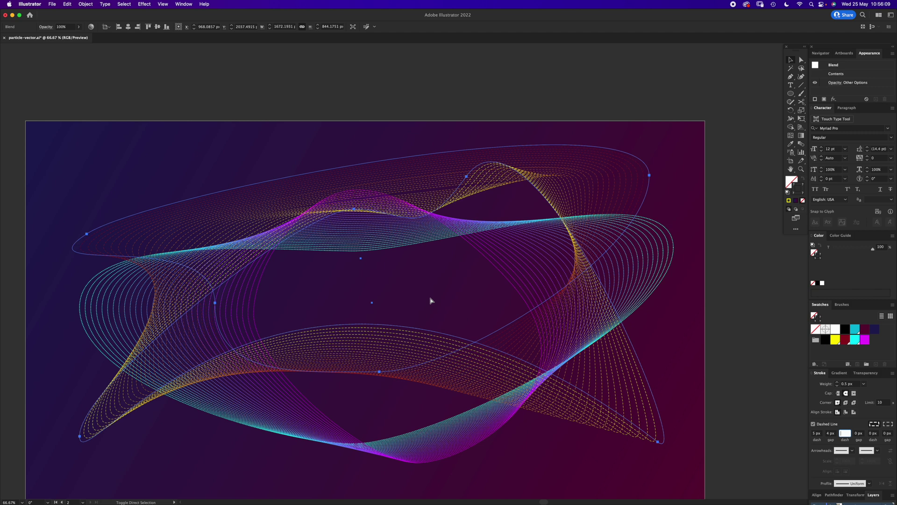
{"action": "key", "text": "shift+super+["}
{"action": "key", "text": "v"}
{"action": "left_click", "coordinate": [334, 104]}
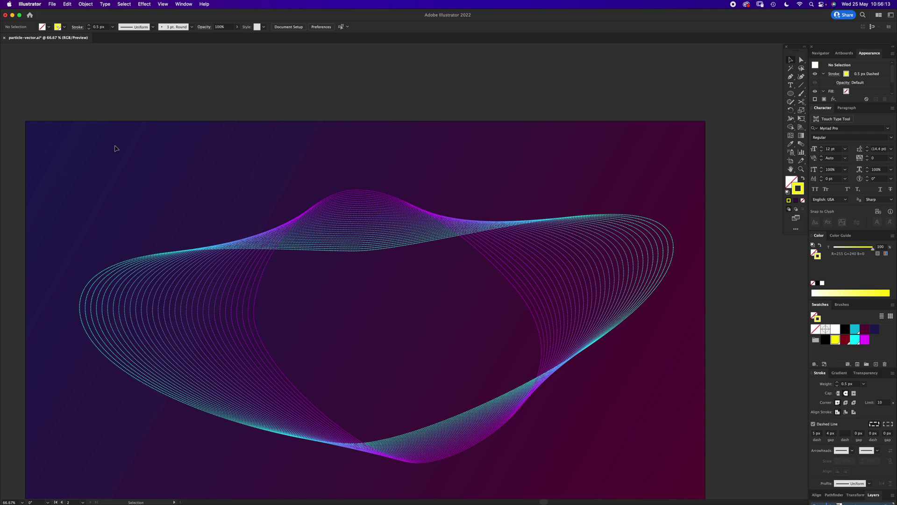
Step: Send the gradient background rectangle behind both blends and deselect everything
{"action": "left_click", "coordinate": [26, 217]}
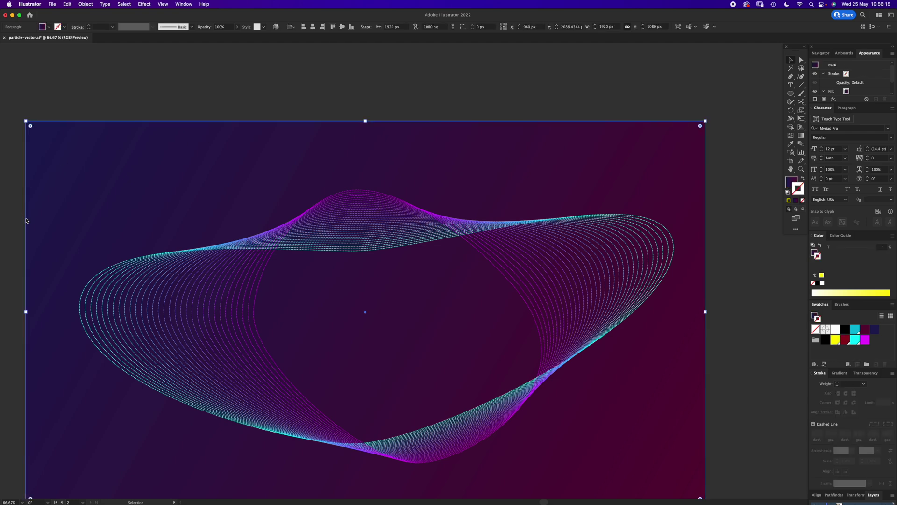
{"action": "key", "text": "super+shift+["}
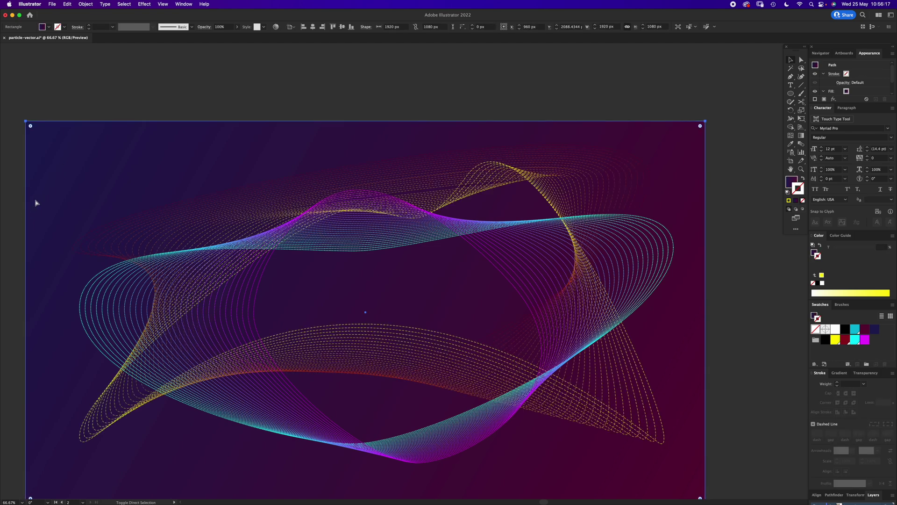
{"action": "key", "text": "a"}
{"action": "key", "text": "v"}
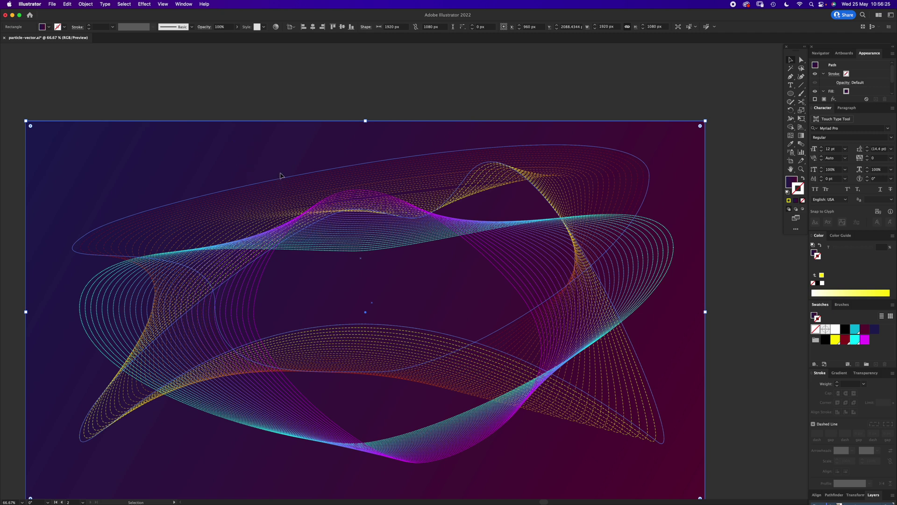
{"action": "key", "text": "super+shift+a"}
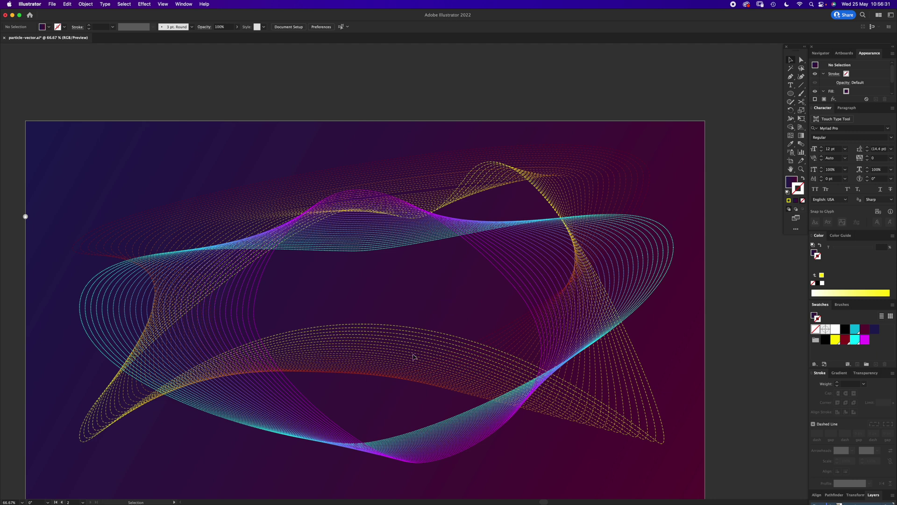
Step: Examine the glowing particles along the waves in the finished reference artwork on the upper artboard, and return to the working artboard
{"action": "key", "text": "z"}
{"action": "left_click", "coordinate": [447, 224], "text": "alt"}
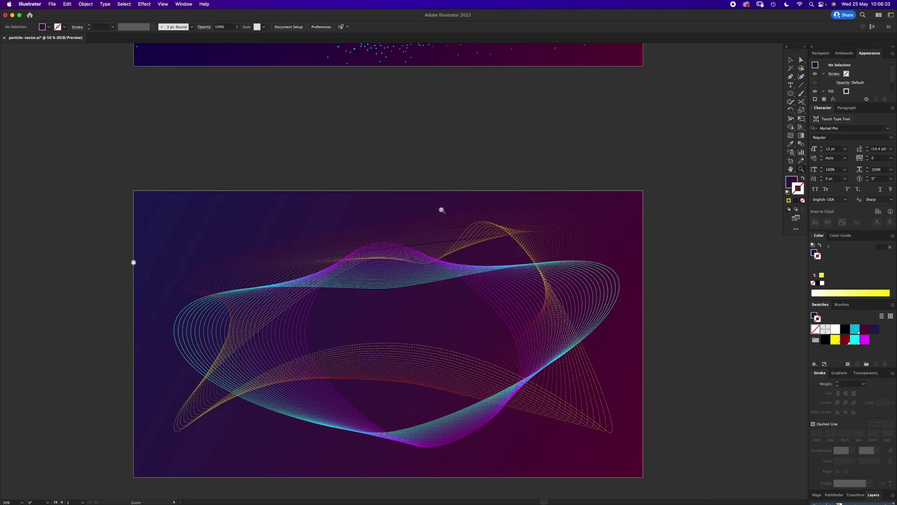
{"action": "left_click", "coordinate": [441, 210], "text": "alt"}
{"action": "scroll", "coordinate": [443, 201], "scroll_direction": "up", "scroll_amount": 5}
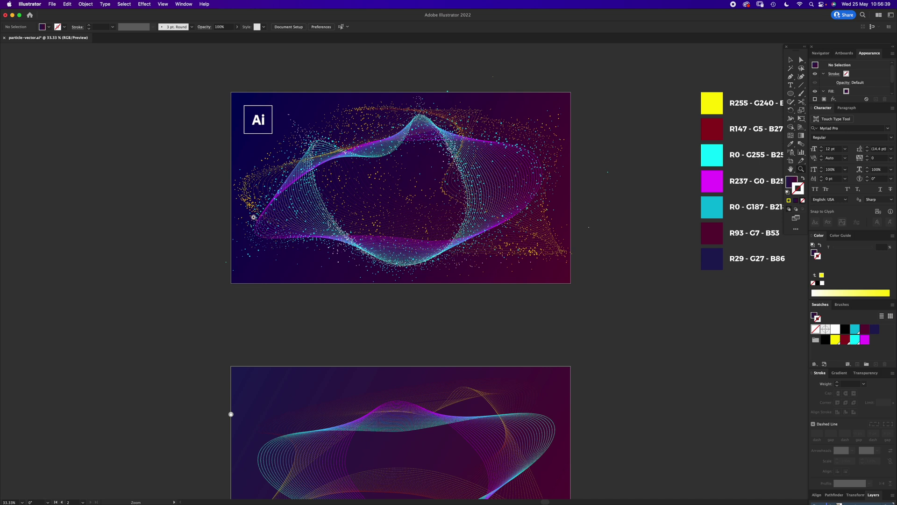
{"action": "left_click_drag", "start_coordinate": [456, 224], "coordinate": [455, 224]}
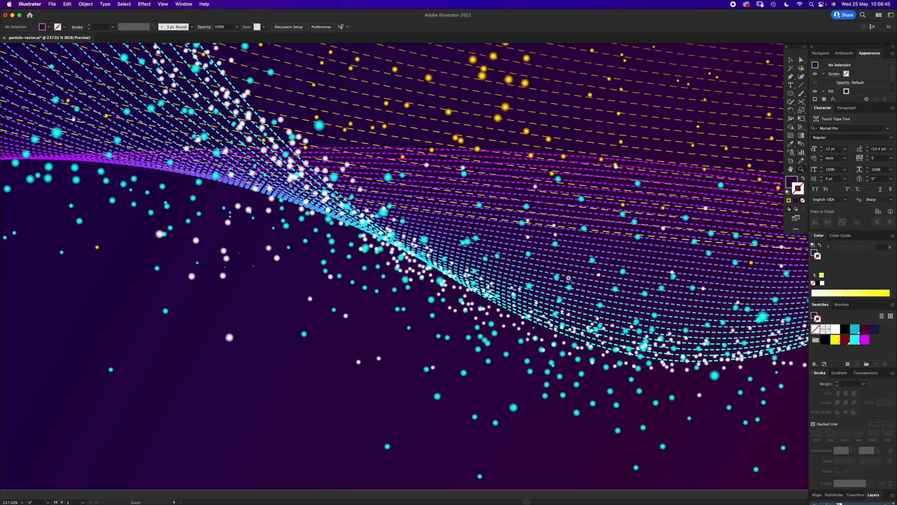
{"action": "left_click_drag", "start_coordinate": [575, 279], "coordinate": [442, 293]}
{"action": "scroll", "coordinate": [535, 351], "scroll_direction": "down", "scroll_amount": 15}
{"action": "scroll", "coordinate": [535, 351], "scroll_direction": "right", "scroll_amount": 8}
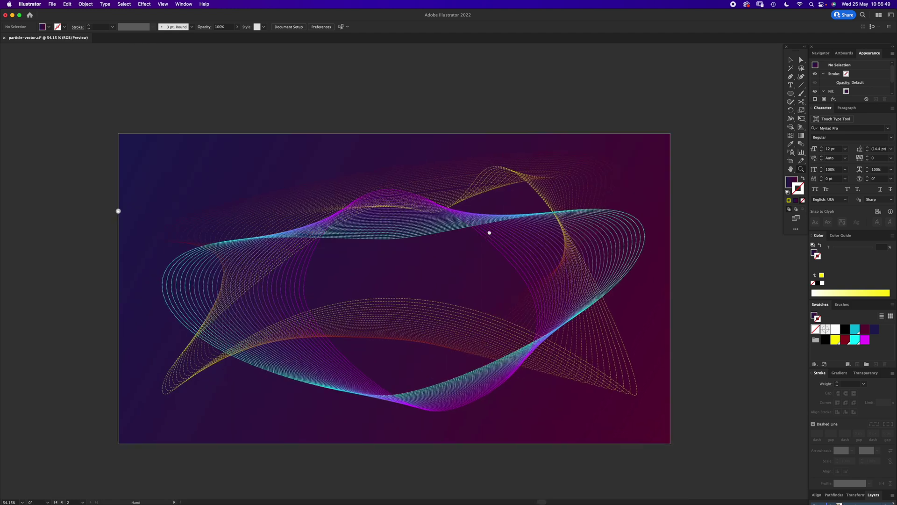
{"action": "mouse_move", "coordinate": [471, 232]}
{"action": "left_mouse_down"}
{"action": "mouse_move", "coordinate": [481, 210]}
{"action": "mouse_move", "coordinate": [496, 206]}
{"action": "mouse_move", "coordinate": [486, 246]}
{"action": "mouse_move", "coordinate": [487, 227]}
{"action": "left_mouse_up"}
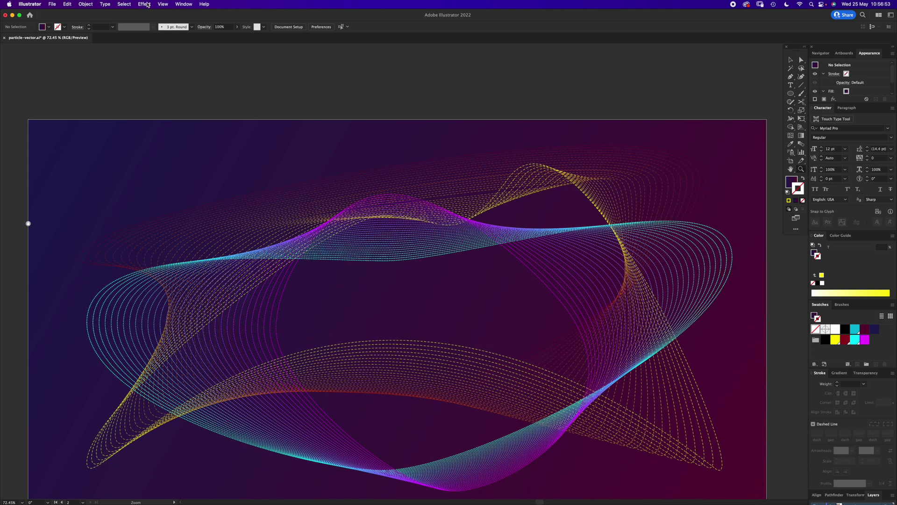
Step: Display the document's symbols in a floating palette over the upper-right part of the artwork
{"action": "left_click", "coordinate": [183, 4]}
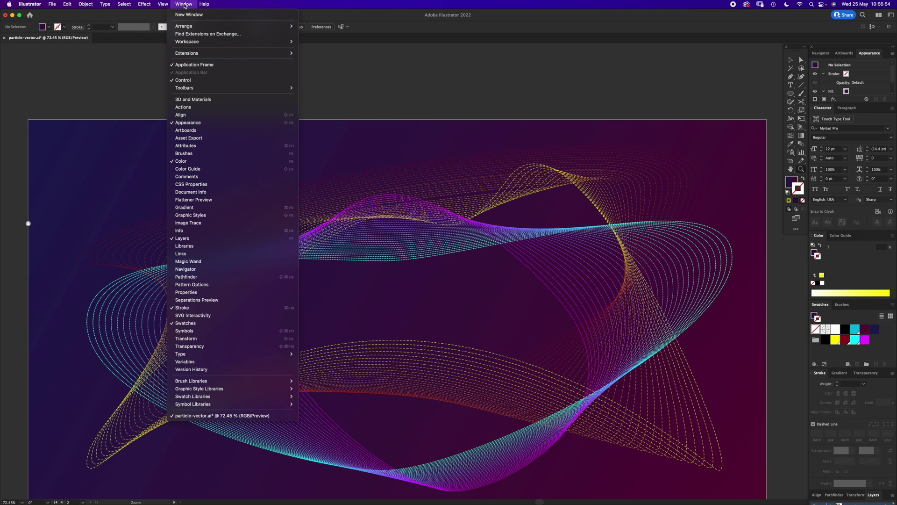
{"action": "left_click", "coordinate": [194, 331]}
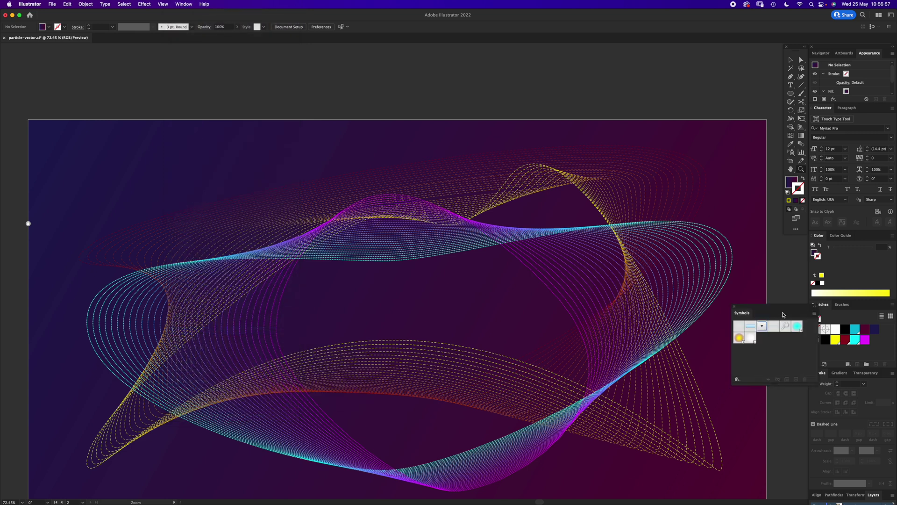
{"action": "left_click_drag", "start_coordinate": [782, 310], "coordinate": [709, 131]}
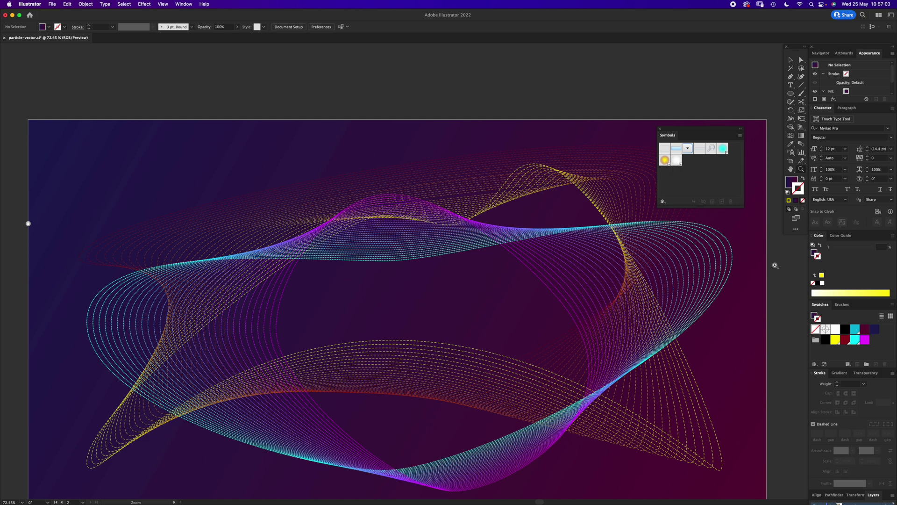
Step: Draw a small circle about 4 px in diameter just outside the artboard's right edge
{"action": "left_click", "coordinate": [739, 270]}
{"action": "left_click_drag", "start_coordinate": [755, 254], "coordinate": [704, 290]}
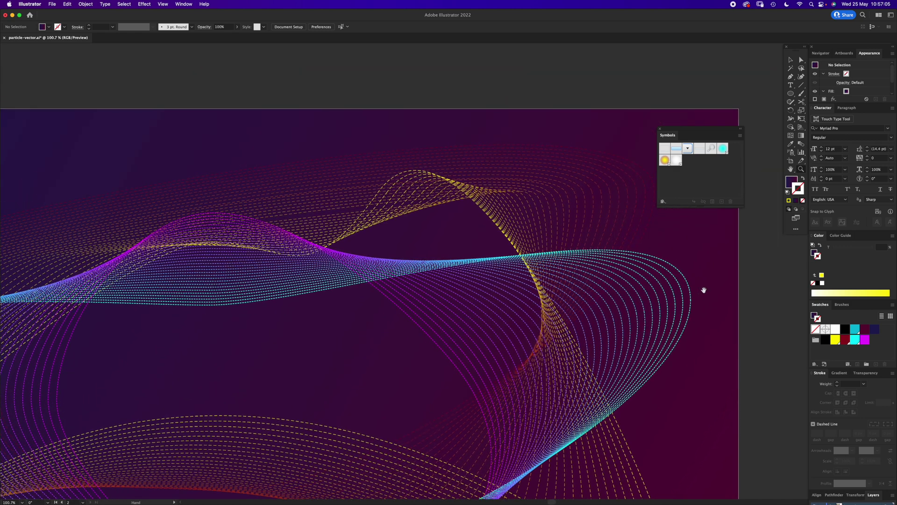
{"action": "left_click", "coordinate": [791, 94]}
{"action": "left_click_drag", "start_coordinate": [759, 276], "coordinate": [820, 259]}
{"action": "key", "text": "z"}
{"action": "scroll", "coordinate": [764, 281], "scroll_direction": "up", "scroll_amount": 5}
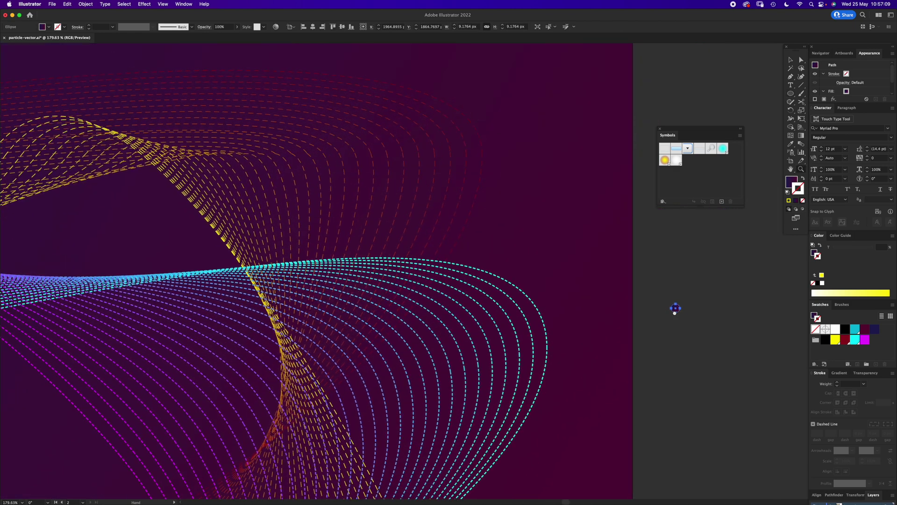
{"action": "left_click_drag", "start_coordinate": [623, 390], "coordinate": [623, 372]}
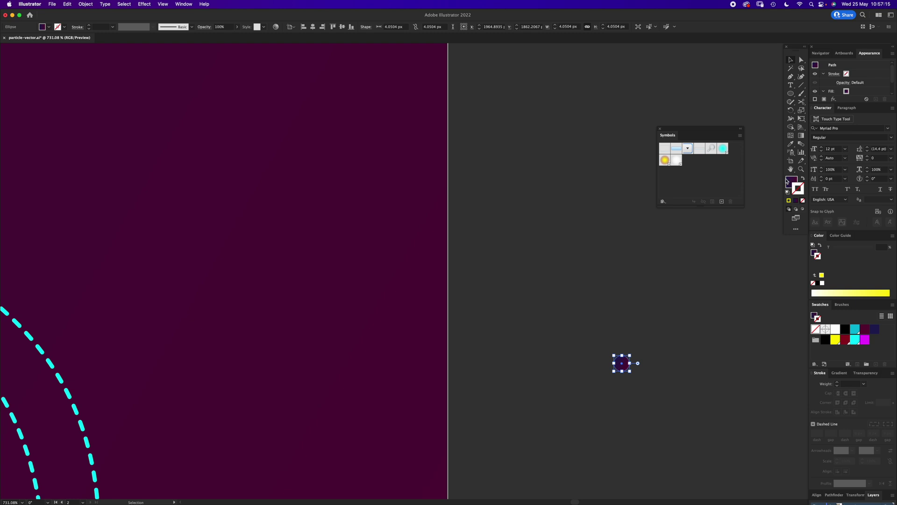
Step: Recolour the small circle's gradient fill with bright cyan at the start and the darker cyan swatch at the end
{"action": "left_click", "coordinate": [793, 182]}
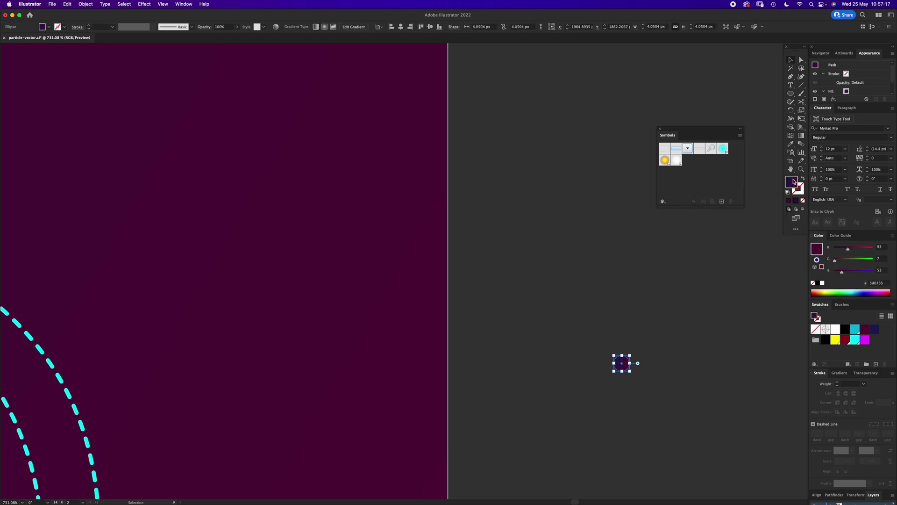
{"action": "left_click", "coordinate": [839, 373]}
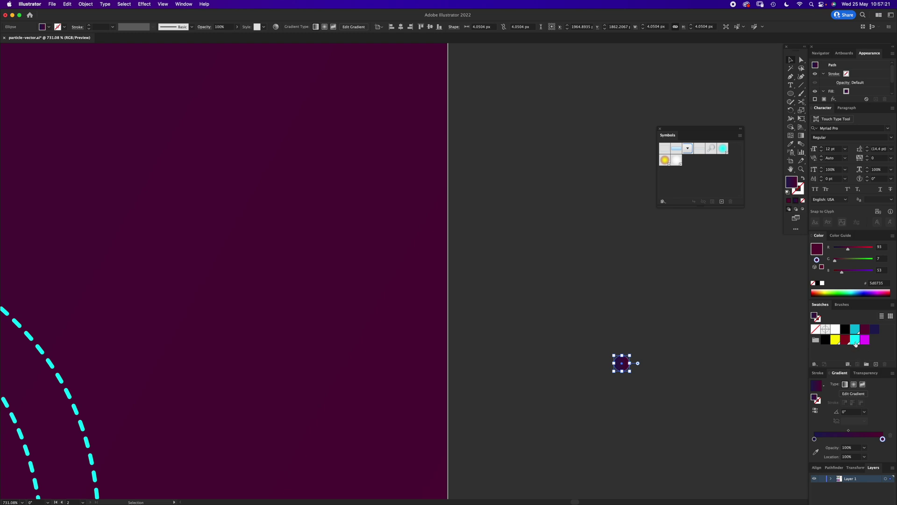
{"action": "left_click_drag", "start_coordinate": [855, 341], "coordinate": [815, 439]}
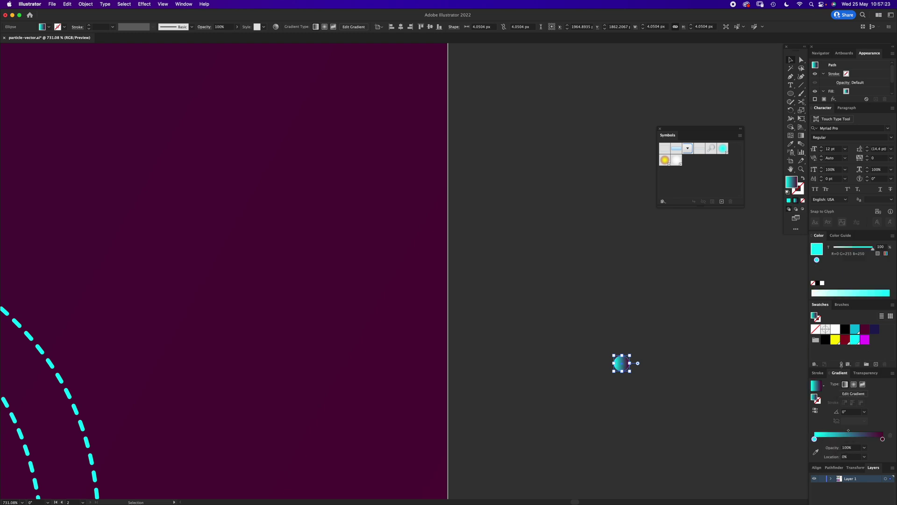
{"action": "left_click_drag", "start_coordinate": [856, 332], "coordinate": [883, 438]}
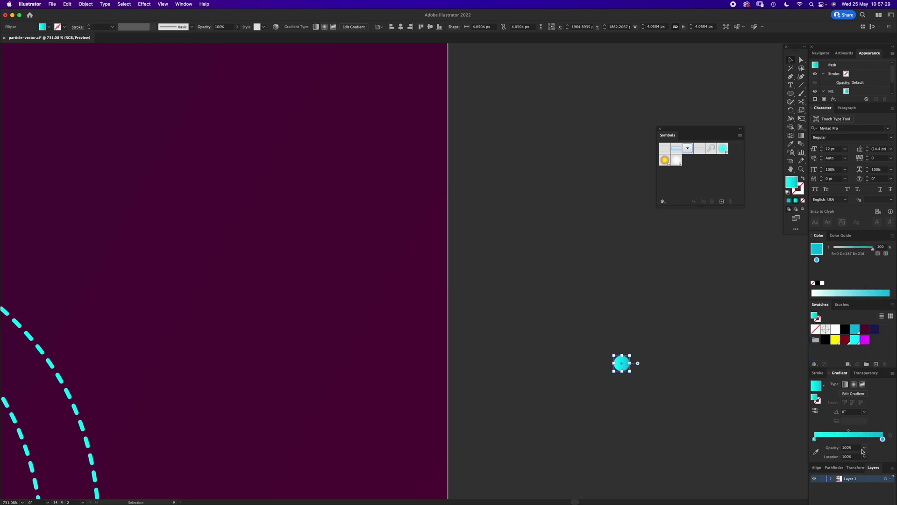
Step: Set the gradient's darker end stop to 0% opacity and change the circle's gradient type to radial
{"action": "left_click", "coordinate": [864, 448]}
{"action": "left_click", "coordinate": [872, 364]}
{"action": "key", "text": "z"}
{"action": "left_click_drag", "start_coordinate": [618, 361], "coordinate": [747, 322]}
{"action": "key", "text": "v"}
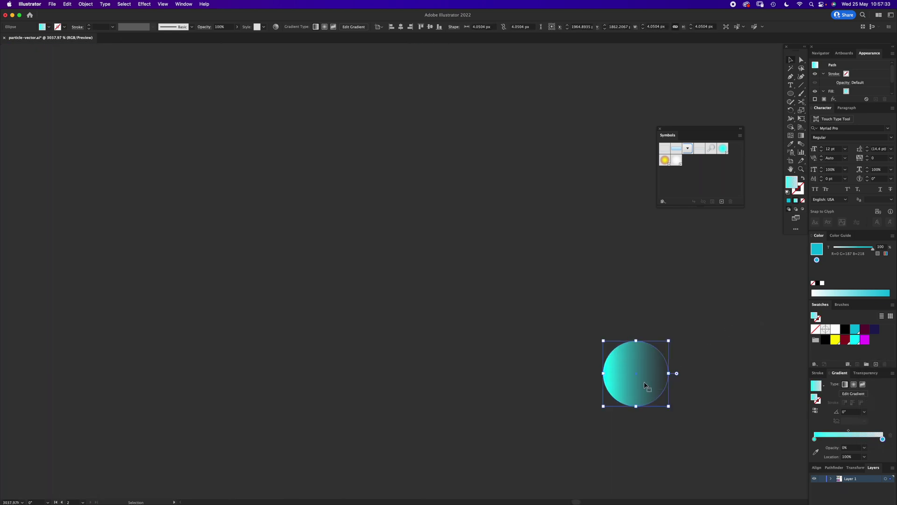
{"action": "left_click", "coordinate": [854, 384]}
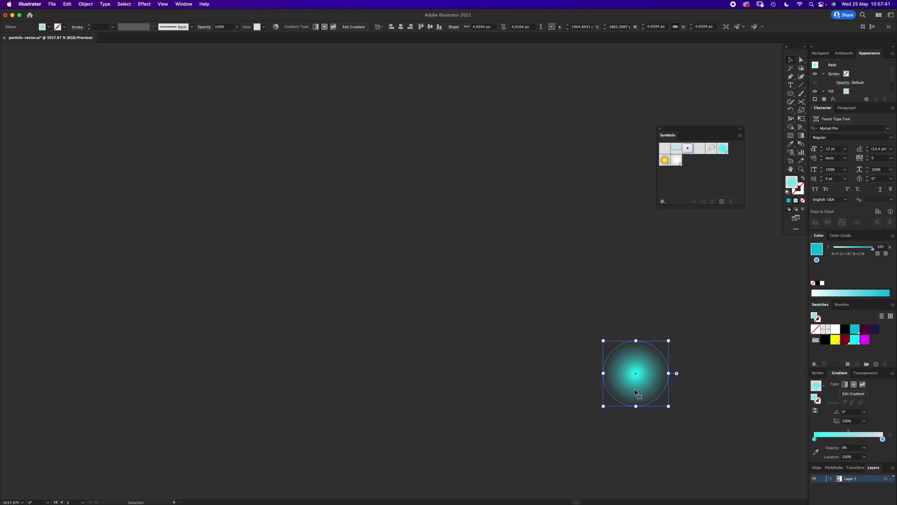
Step: Shift the glowing circle slightly up and left, set its gradient midpoint to about 82%, and deselect it
{"action": "left_click_drag", "start_coordinate": [637, 387], "coordinate": [607, 351]}
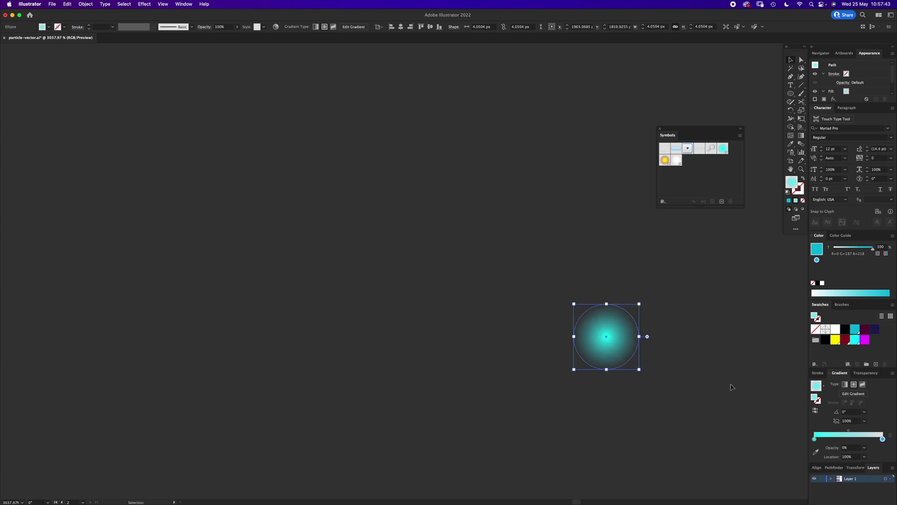
{"action": "left_click", "coordinate": [848, 433]}
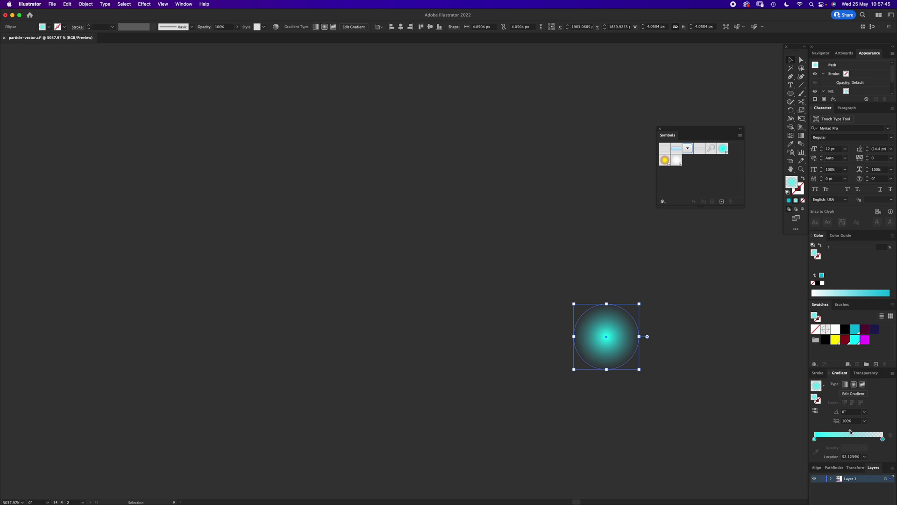
{"action": "left_click_drag", "start_coordinate": [874, 432], "coordinate": [870, 432]}
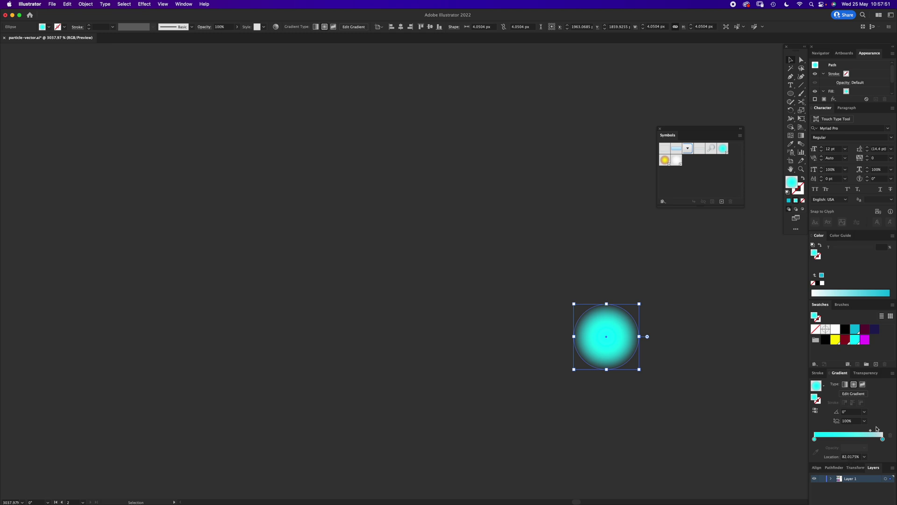
{"action": "left_click", "coordinate": [678, 364]}
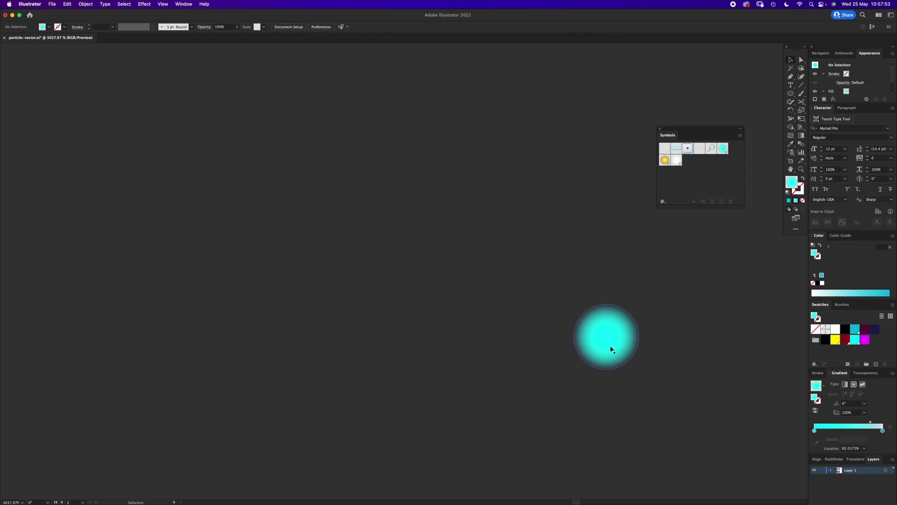
Step: Turn the glowing cyan circle into a new dynamic symbol with the Graphic export type
{"action": "left_click_drag", "start_coordinate": [619, 335], "coordinate": [713, 178]}
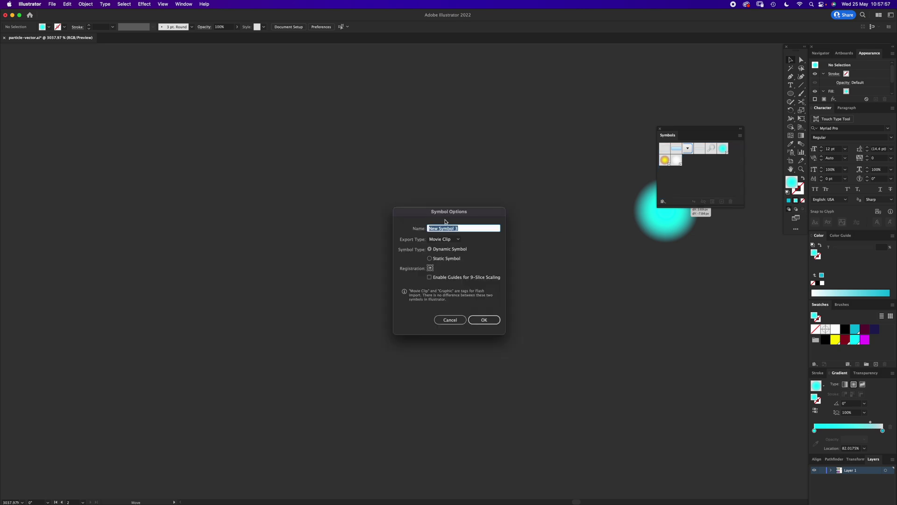
{"action": "left_click", "coordinate": [443, 240]}
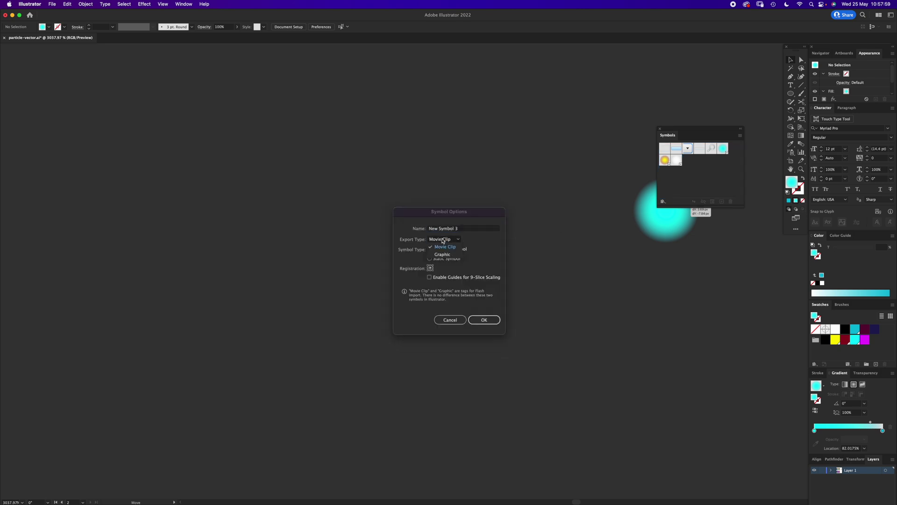
{"action": "left_click", "coordinate": [447, 254]}
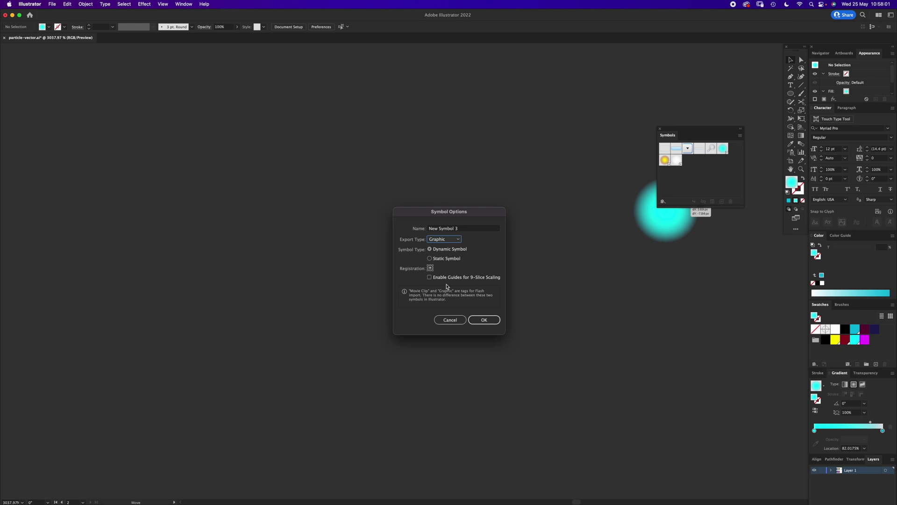
{"action": "left_click", "coordinate": [484, 320]}
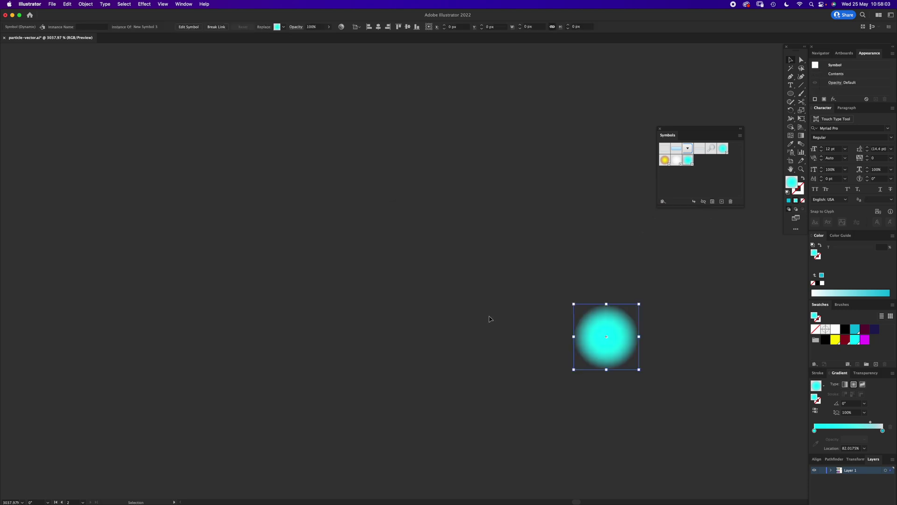
Step: Move the floating symbols palette up to the artboard's upper-right corner so it covers less of the wave artwork
{"action": "key", "text": "z"}
{"action": "left_click", "coordinate": [382, 233], "text": "alt"}
{"action": "left_click", "coordinate": [382, 234], "text": "alt"}
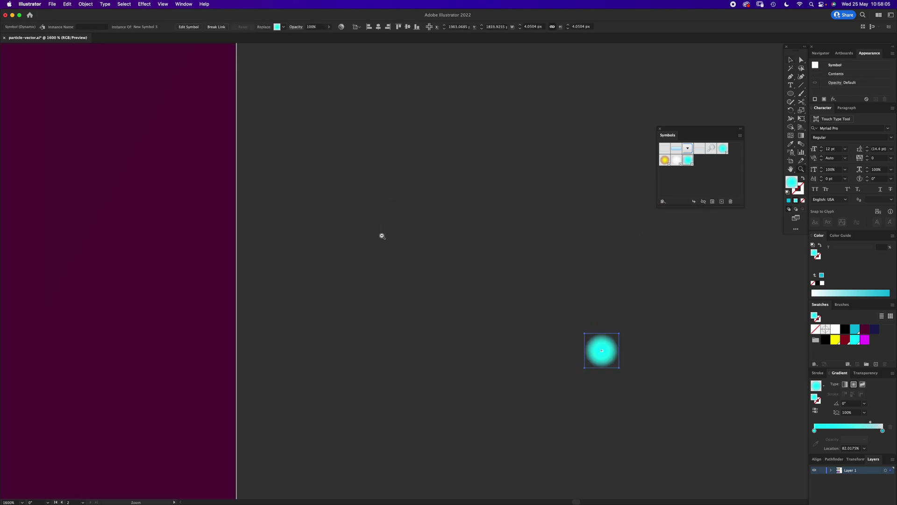
{"action": "left_click", "coordinate": [382, 234], "text": "alt"}
{"action": "left_click", "coordinate": [370, 247], "text": "alt"}
{"action": "left_click", "coordinate": [347, 273], "text": "alt"}
{"action": "left_click", "coordinate": [347, 273], "text": "alt"}
{"action": "left_click", "coordinate": [346, 274], "text": "alt"}
{"action": "left_click", "coordinate": [344, 274], "text": "alt"}
{"action": "left_click", "coordinate": [347, 274], "text": "alt"}
{"action": "left_click", "coordinate": [350, 273], "text": "alt"}
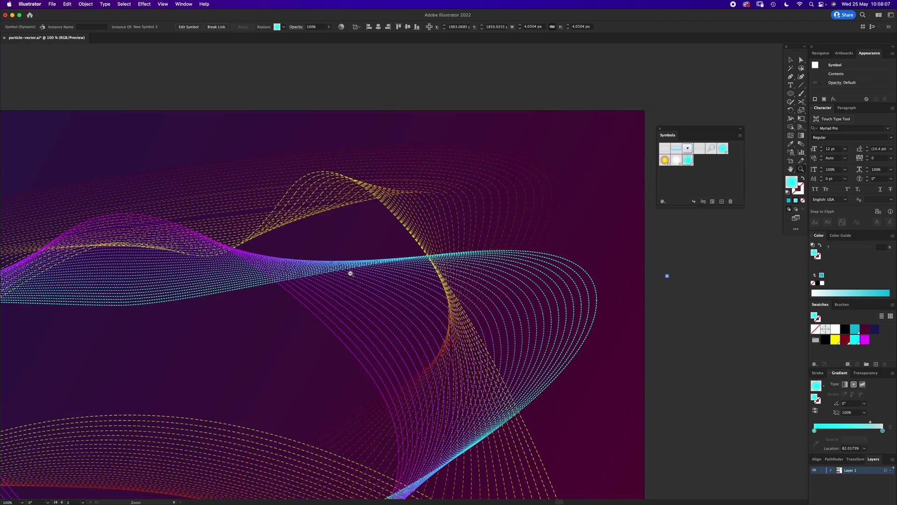
{"action": "left_click", "coordinate": [351, 274], "text": "alt"}
{"action": "left_click_drag", "start_coordinate": [368, 313], "coordinate": [453, 246]}
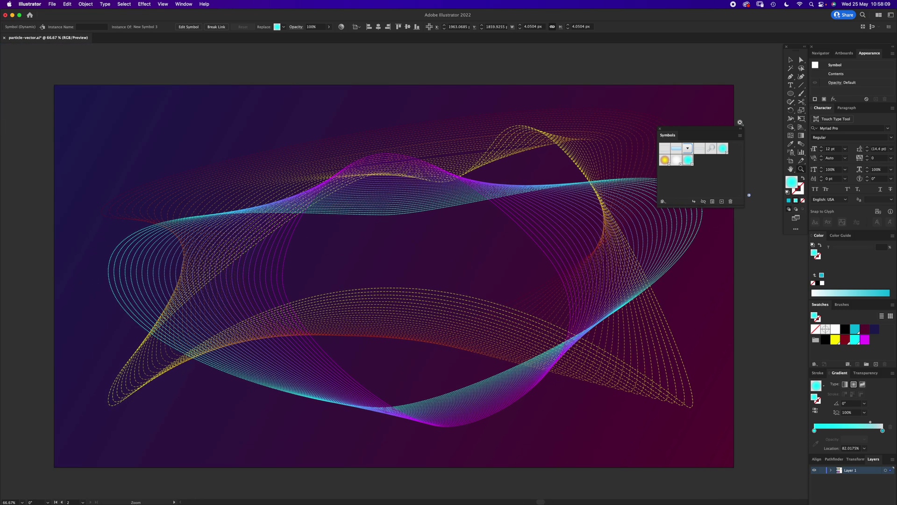
{"action": "left_click_drag", "start_coordinate": [700, 132], "coordinate": [738, 53]}
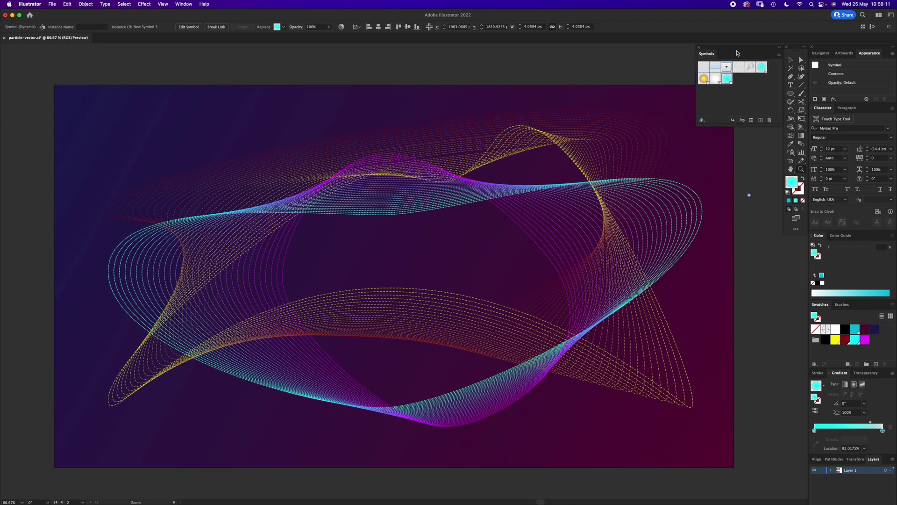
Step: Activate the Symbol Sprayer tool and accept its options with a 200 px diameter, intensity 8 and symbol set density 10
{"action": "left_click", "coordinate": [790, 155]}
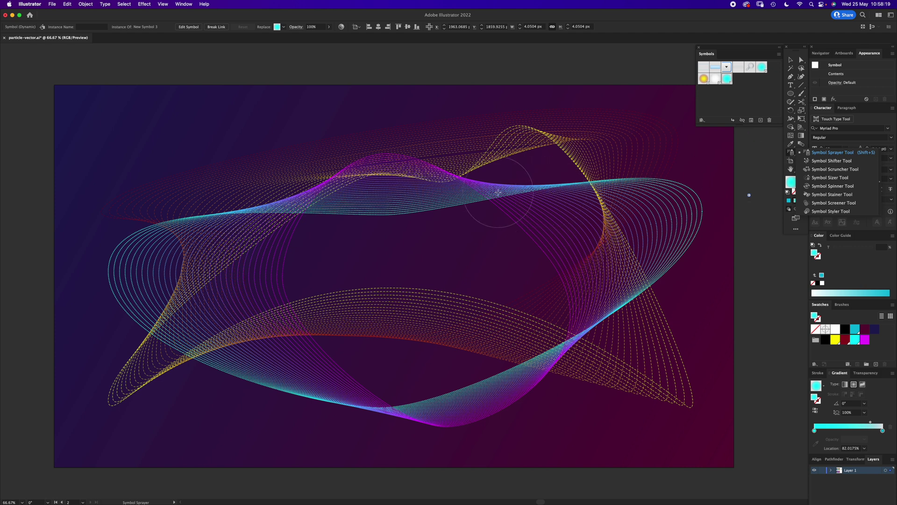
{"action": "double_click", "coordinate": [791, 153]}
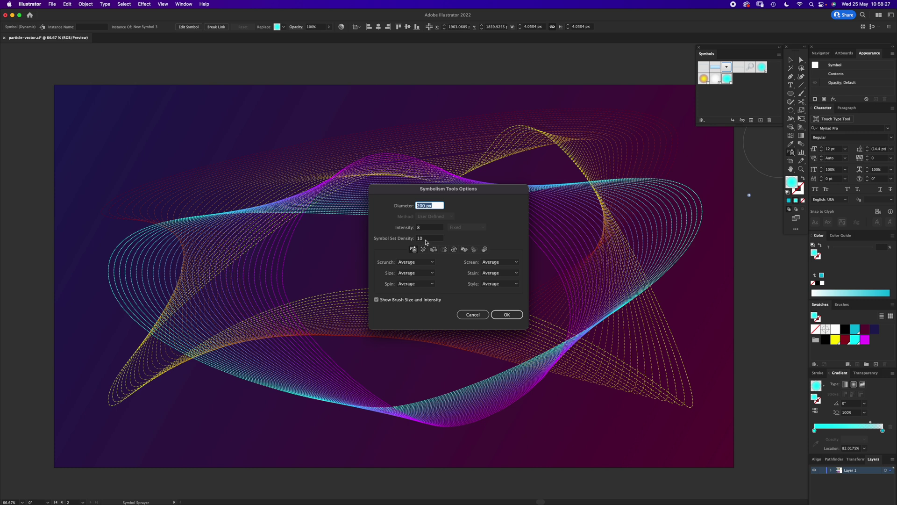
{"action": "left_click", "coordinate": [507, 314]}
Step: Undo a test spray in the wave's open centre and spray cyan particle symbols all around the cyan-magenta blend
{"action": "mouse_move", "coordinate": [366, 271]}
{"action": "left_mouse_down"}
{"action": "mouse_move", "coordinate": [445, 250]}
{"action": "mouse_move", "coordinate": [506, 275]}
{"action": "mouse_move", "coordinate": [400, 259]}
{"action": "mouse_move", "coordinate": [466, 251]}
{"action": "mouse_move", "coordinate": [526, 267]}
{"action": "left_mouse_up"}
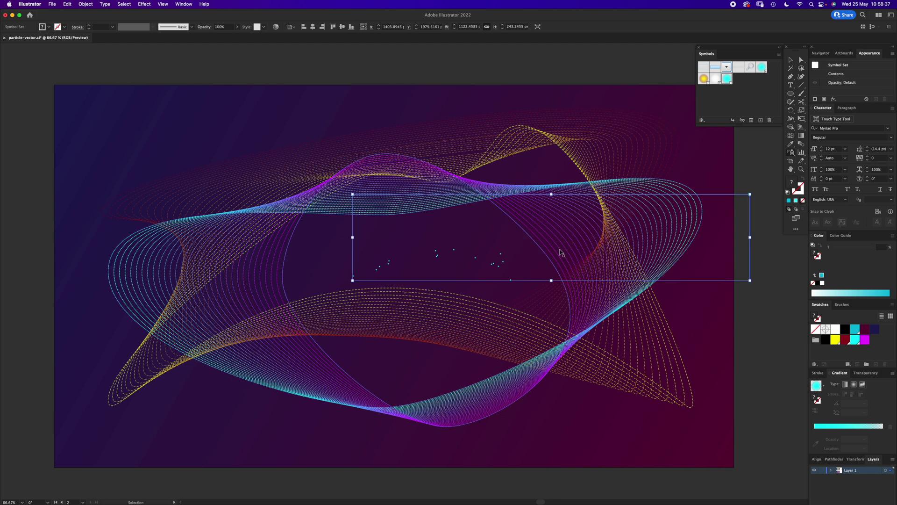
{"action": "key", "text": "super+z"}
{"action": "key", "text": "shift+s"}
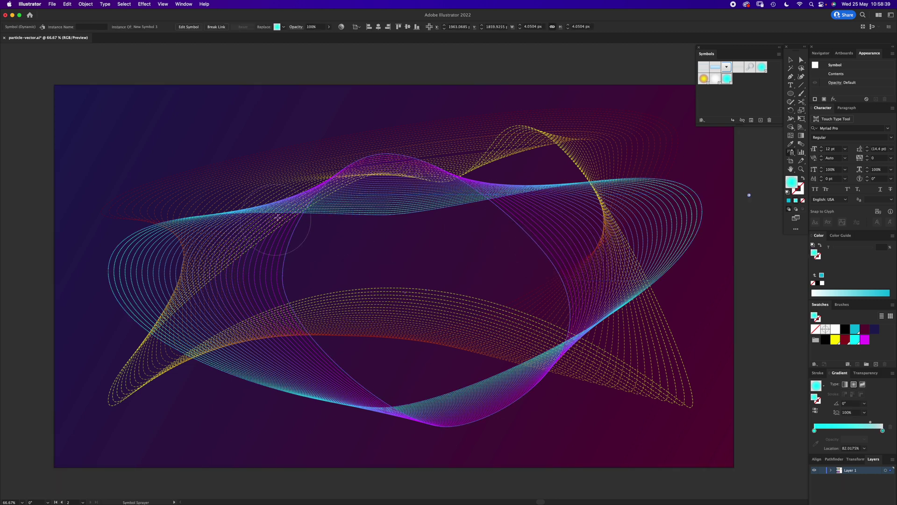
{"action": "mouse_move", "coordinate": [276, 211]}
{"action": "left_mouse_down"}
{"action": "mouse_move", "coordinate": [436, 207]}
{"action": "mouse_move", "coordinate": [629, 179]}
{"action": "mouse_move", "coordinate": [679, 183]}
{"action": "mouse_move", "coordinate": [693, 221]}
{"action": "mouse_move", "coordinate": [659, 277]}
{"action": "mouse_move", "coordinate": [597, 330]}
{"action": "mouse_move", "coordinate": [416, 402]}
{"action": "mouse_move", "coordinate": [309, 400]}
{"action": "mouse_move", "coordinate": [202, 359]}
{"action": "mouse_move", "coordinate": [133, 319]}
{"action": "mouse_move", "coordinate": [108, 271]}
{"action": "mouse_move", "coordinate": [117, 248]}
{"action": "mouse_move", "coordinate": [147, 221]}
{"action": "mouse_move", "coordinate": [245, 209]}
{"action": "mouse_move", "coordinate": [374, 212]}
{"action": "left_mouse_up"}
{"action": "mouse_move", "coordinate": [178, 212]}
{"action": "left_mouse_down"}
{"action": "mouse_move", "coordinate": [121, 240]}
{"action": "mouse_move", "coordinate": [113, 264]}
{"action": "mouse_move", "coordinate": [141, 221]}
{"action": "mouse_move", "coordinate": [112, 240]}
{"action": "mouse_move", "coordinate": [112, 284]}
{"action": "mouse_move", "coordinate": [132, 227]}
{"action": "mouse_move", "coordinate": [110, 263]}
{"action": "mouse_move", "coordinate": [122, 303]}
{"action": "mouse_move", "coordinate": [107, 258]}
{"action": "mouse_move", "coordinate": [126, 321]}
{"action": "mouse_move", "coordinate": [145, 334]}
{"action": "mouse_move", "coordinate": [109, 291]}
{"action": "mouse_move", "coordinate": [114, 237]}
{"action": "mouse_move", "coordinate": [108, 272]}
{"action": "mouse_move", "coordinate": [150, 348]}
{"action": "mouse_move", "coordinate": [188, 373]}
{"action": "mouse_move", "coordinate": [199, 368]}
{"action": "mouse_move", "coordinate": [146, 329]}
{"action": "mouse_move", "coordinate": [220, 374]}
{"action": "mouse_move", "coordinate": [243, 382]}
{"action": "mouse_move", "coordinate": [202, 360]}
{"action": "mouse_move", "coordinate": [324, 399]}
{"action": "mouse_move", "coordinate": [233, 376]}
{"action": "mouse_move", "coordinate": [301, 404]}
{"action": "mouse_move", "coordinate": [315, 406]}
{"action": "mouse_move", "coordinate": [247, 385]}
{"action": "mouse_move", "coordinate": [433, 425]}
{"action": "mouse_move", "coordinate": [474, 421]}
{"action": "mouse_move", "coordinate": [461, 383]}
{"action": "mouse_move", "coordinate": [401, 389]}
{"action": "mouse_move", "coordinate": [659, 288]}
{"action": "mouse_move", "coordinate": [257, 398]}
{"action": "mouse_move", "coordinate": [110, 291]}
{"action": "mouse_move", "coordinate": [406, 420]}
{"action": "mouse_move", "coordinate": [517, 382]}
{"action": "mouse_move", "coordinate": [300, 219]}
{"action": "mouse_move", "coordinate": [272, 286]}
{"action": "mouse_move", "coordinate": [377, 388]}
{"action": "mouse_move", "coordinate": [217, 194]}
{"action": "mouse_move", "coordinate": [429, 151]}
{"action": "mouse_move", "coordinate": [413, 156]}
{"action": "mouse_move", "coordinate": [403, 213]}
{"action": "mouse_move", "coordinate": [476, 203]}
{"action": "mouse_move", "coordinate": [543, 169]}
{"action": "mouse_move", "coordinate": [640, 178]}
{"action": "mouse_move", "coordinate": [695, 234]}
{"action": "mouse_move", "coordinate": [535, 364]}
{"action": "mouse_move", "coordinate": [528, 223]}
{"action": "mouse_move", "coordinate": [707, 215]}
{"action": "mouse_move", "coordinate": [470, 182]}
{"action": "mouse_move", "coordinate": [484, 208]}
{"action": "mouse_move", "coordinate": [308, 238]}
{"action": "mouse_move", "coordinate": [407, 421]}
{"action": "mouse_move", "coordinate": [332, 254]}
{"action": "mouse_move", "coordinate": [215, 368]}
{"action": "mouse_move", "coordinate": [331, 421]}
{"action": "mouse_move", "coordinate": [701, 205]}
{"action": "left_mouse_up"}
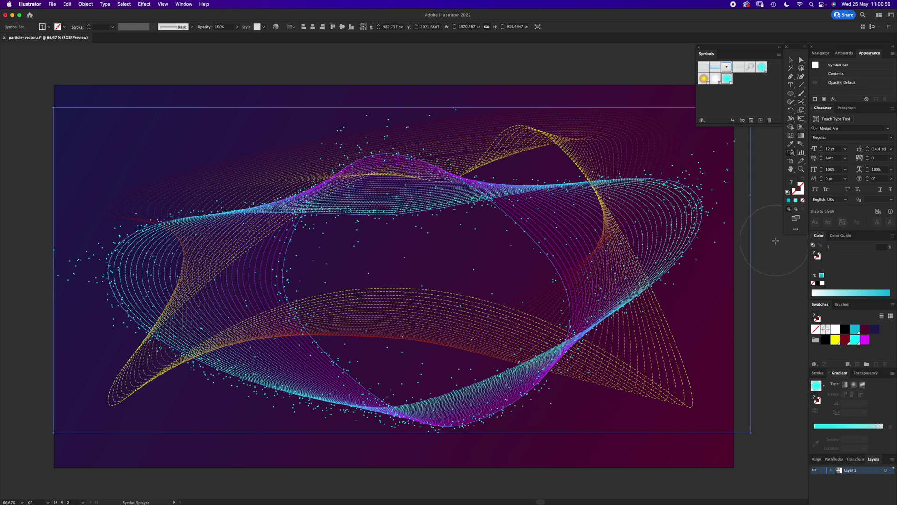
Step: Switch to the Symbol Sizer tool and accept its options with a 200 px diameter and intensity 8
{"action": "left_click", "coordinate": [793, 153]}
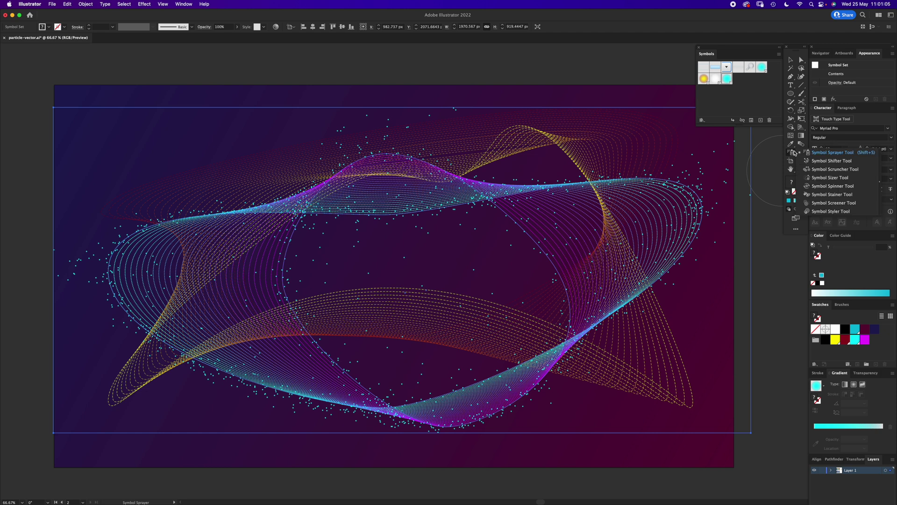
{"action": "left_click", "coordinate": [826, 180]}
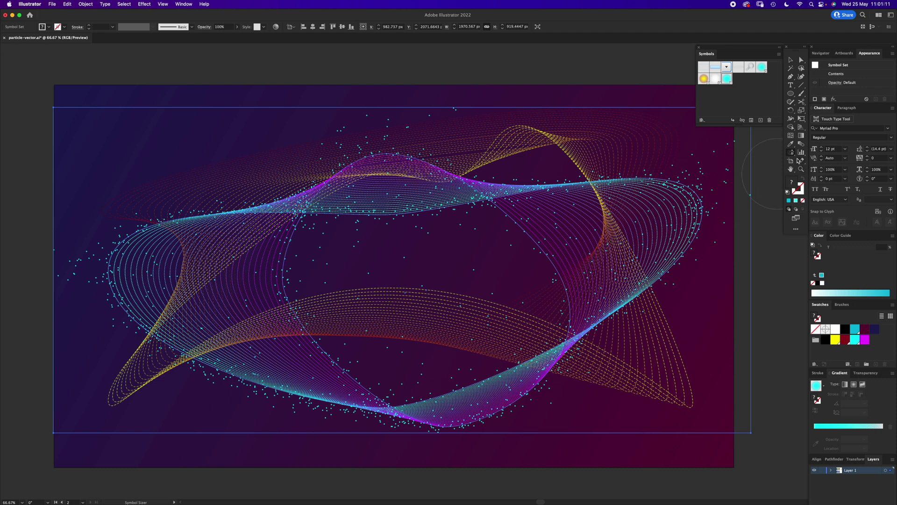
{"action": "double_click", "coordinate": [791, 154]}
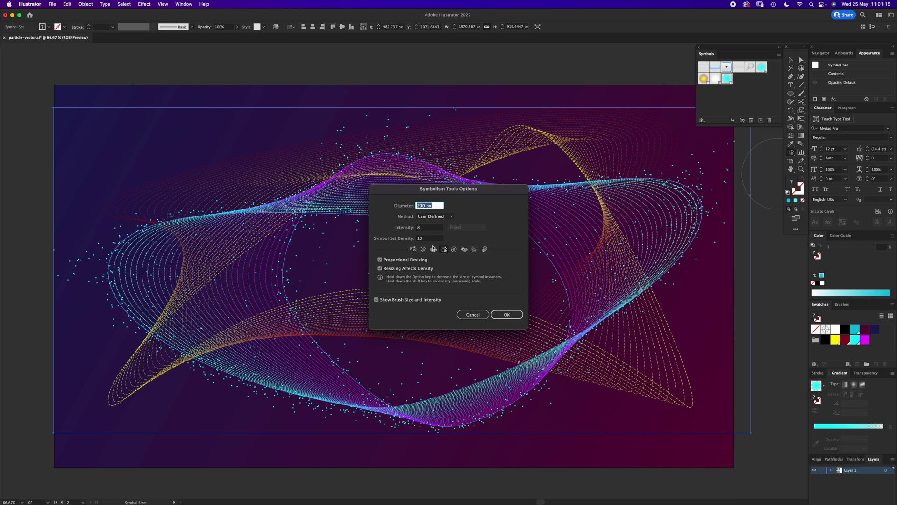
{"action": "left_click", "coordinate": [507, 313]}
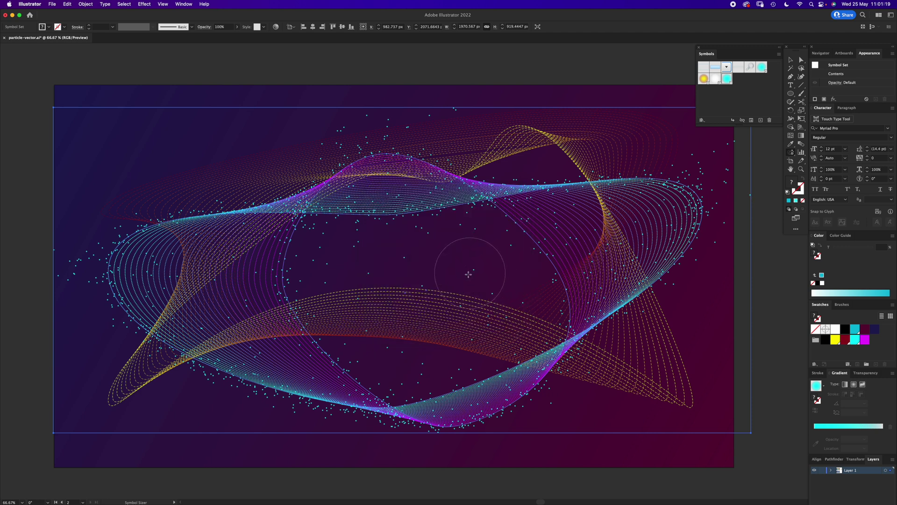
Step: Try enlarging the cyan particles in the wave's open centre with the Symbol Sizer, and undo the change
{"action": "left_click", "coordinate": [406, 259]}
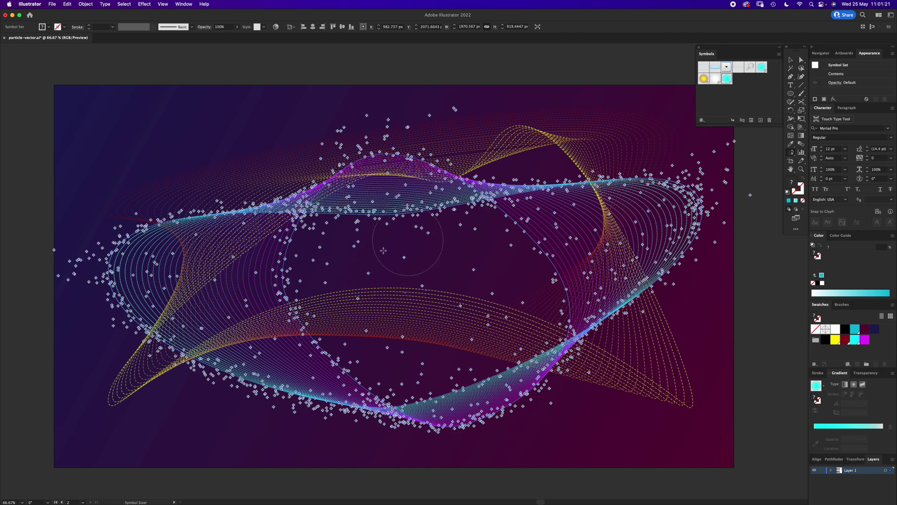
{"action": "mouse_move", "coordinate": [388, 270]}
{"action": "left_mouse_down"}
{"action": "mouse_move", "coordinate": [415, 244]}
{"action": "mouse_move", "coordinate": [403, 257]}
{"action": "mouse_move", "coordinate": [419, 243]}
{"action": "mouse_move", "coordinate": [437, 249]}
{"action": "left_mouse_up"}
{"action": "key", "text": "v"}
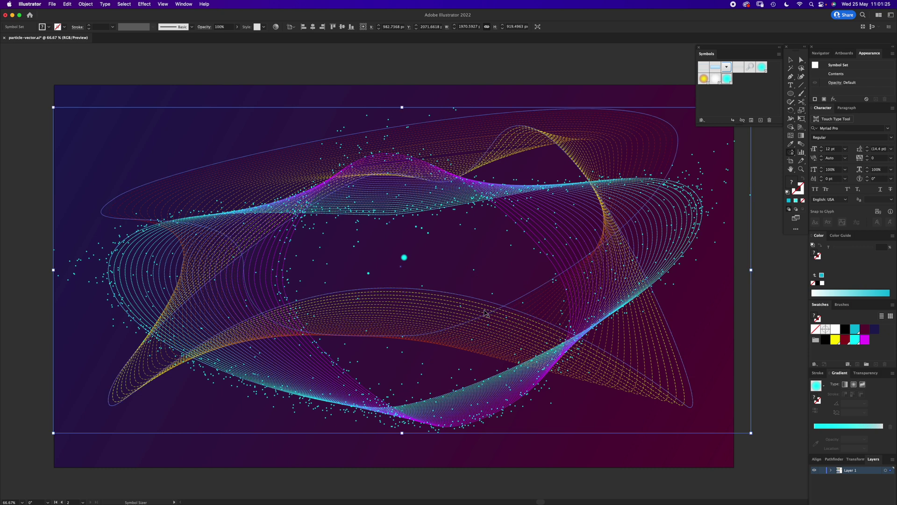
{"action": "key", "text": "super+z"}
Step: Enlarge the cyan particles along the blend's upper-left edge, left bend, lower edge and right-hand crossing with the Symbol Sizer
{"action": "mouse_move", "coordinate": [304, 207]}
{"action": "left_mouse_down"}
{"action": "mouse_move", "coordinate": [238, 210]}
{"action": "mouse_move", "coordinate": [289, 214]}
{"action": "mouse_move", "coordinate": [241, 209]}
{"action": "mouse_move", "coordinate": [192, 223]}
{"action": "left_mouse_up"}
{"action": "left_click_drag", "start_coordinate": [140, 232], "coordinate": [121, 256]}
{"action": "left_click_drag", "start_coordinate": [121, 243], "coordinate": [147, 259]}
{"action": "mouse_move", "coordinate": [295, 310]}
{"action": "left_mouse_down"}
{"action": "mouse_move", "coordinate": [300, 301]}
{"action": "mouse_move", "coordinate": [299, 309]}
{"action": "left_mouse_up"}
{"action": "mouse_move", "coordinate": [378, 402]}
{"action": "left_mouse_down"}
{"action": "mouse_move", "coordinate": [269, 400]}
{"action": "mouse_move", "coordinate": [393, 414]}
{"action": "mouse_move", "coordinate": [244, 411]}
{"action": "left_mouse_up"}
{"action": "left_click_drag", "start_coordinate": [571, 327], "coordinate": [581, 320]}
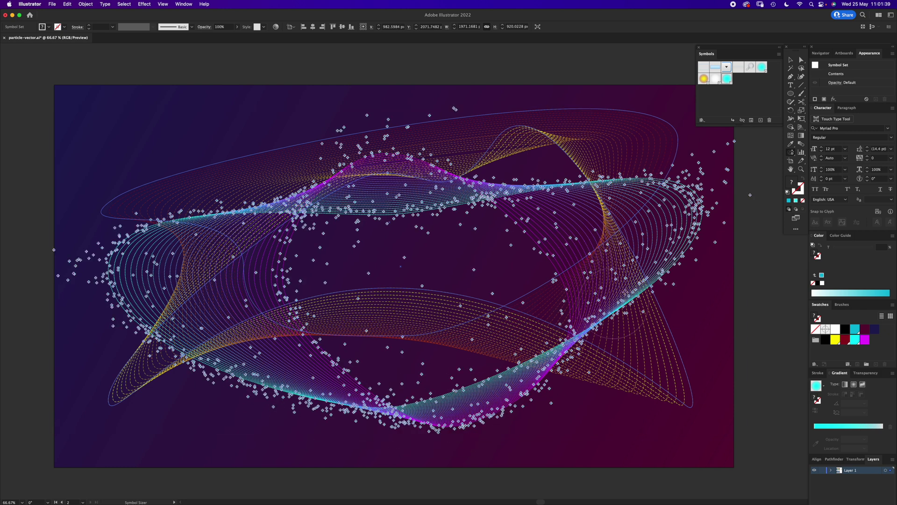
{"action": "mouse_move", "coordinate": [663, 268]}
{"action": "left_mouse_down"}
{"action": "mouse_move", "coordinate": [717, 254]}
{"action": "mouse_move", "coordinate": [664, 276]}
{"action": "left_mouse_up"}
{"action": "left_click_drag", "start_coordinate": [598, 309], "coordinate": [558, 337]}
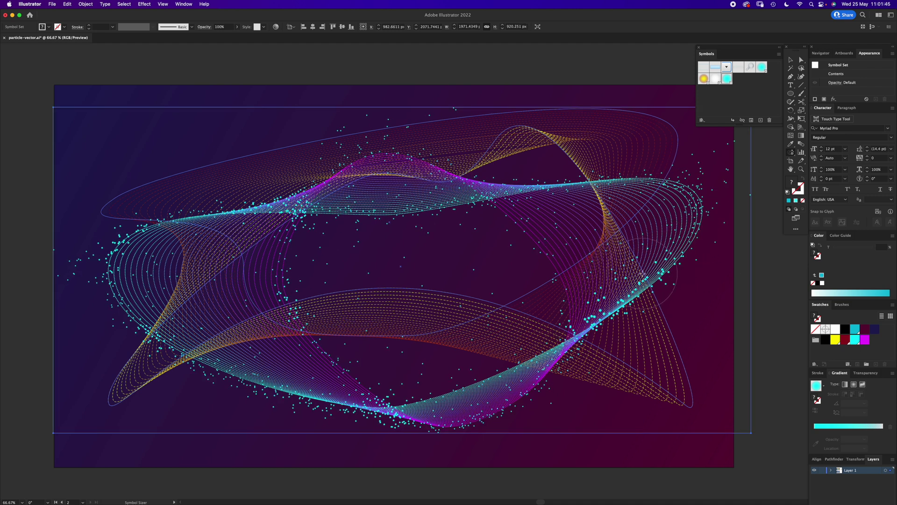
Step: Shrink the cyan particles near the right-hand crossing, in the wave's centre and along the lower-left magenta lines
{"action": "mouse_move", "coordinate": [655, 275]}
{"action": "left_mouse_down"}
{"action": "mouse_move", "coordinate": [644, 293]}
{"action": "mouse_move", "coordinate": [620, 302]}
{"action": "mouse_move", "coordinate": [644, 307]}
{"action": "mouse_move", "coordinate": [635, 297]}
{"action": "mouse_move", "coordinate": [666, 272]}
{"action": "left_mouse_up"}
{"action": "mouse_move", "coordinate": [428, 265]}
{"action": "left_mouse_down"}
{"action": "mouse_move", "coordinate": [312, 268]}
{"action": "mouse_move", "coordinate": [395, 239]}
{"action": "mouse_move", "coordinate": [514, 252]}
{"action": "mouse_move", "coordinate": [559, 247]}
{"action": "mouse_move", "coordinate": [541, 300]}
{"action": "mouse_move", "coordinate": [521, 309]}
{"action": "left_mouse_up"}
{"action": "left_click_drag", "start_coordinate": [385, 366], "coordinate": [278, 309]}
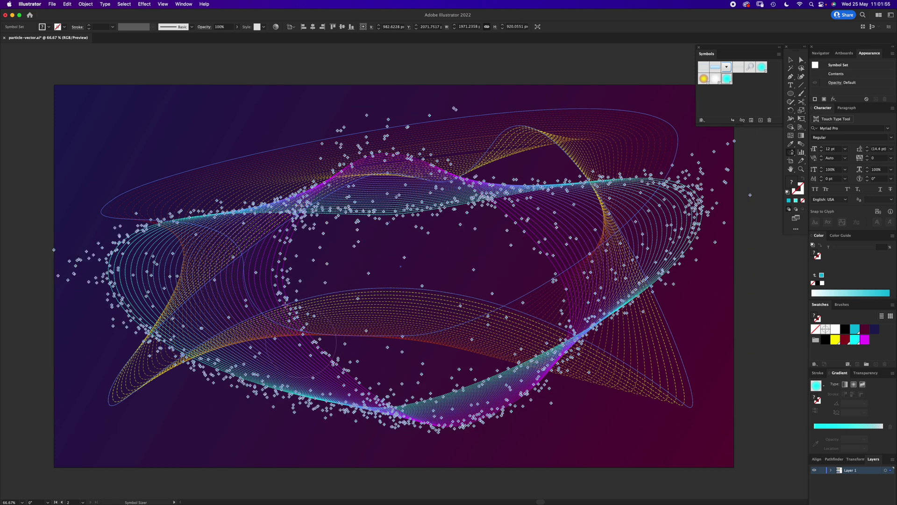
{"action": "left_click_drag", "start_coordinate": [299, 344], "coordinate": [292, 402]}
{"action": "mouse_move", "coordinate": [279, 304]}
{"action": "left_mouse_down"}
{"action": "mouse_move", "coordinate": [289, 276]}
{"action": "mouse_move", "coordinate": [310, 285]}
{"action": "left_mouse_up"}
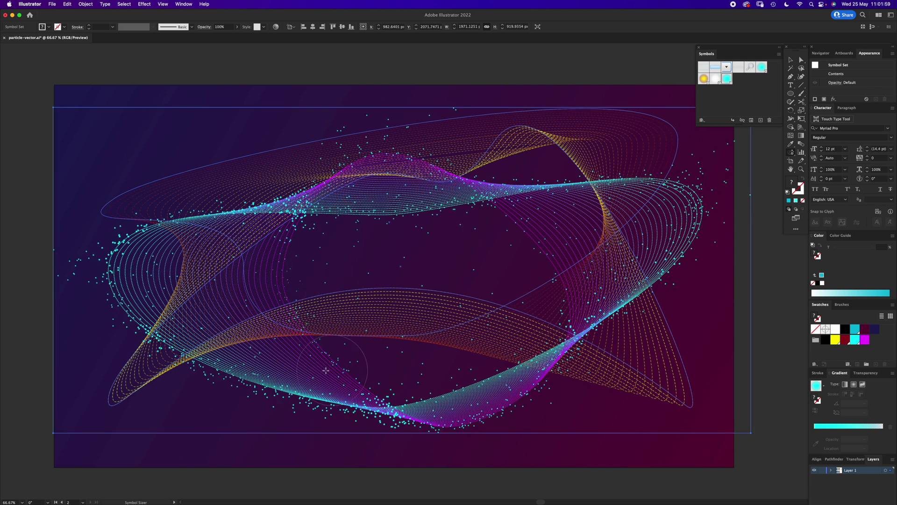
Step: Shrink the outlying cyan particles beyond the wave's left end, above its top and past its upper-right end
{"action": "mouse_move", "coordinate": [70, 260]}
{"action": "left_mouse_down"}
{"action": "mouse_move", "coordinate": [49, 275]}
{"action": "mouse_move", "coordinate": [62, 277]}
{"action": "mouse_move", "coordinate": [94, 207]}
{"action": "left_mouse_up"}
{"action": "mouse_move", "coordinate": [327, 117]}
{"action": "left_mouse_down"}
{"action": "mouse_move", "coordinate": [434, 112]}
{"action": "mouse_move", "coordinate": [354, 132]}
{"action": "mouse_move", "coordinate": [444, 116]}
{"action": "mouse_move", "coordinate": [338, 135]}
{"action": "mouse_move", "coordinate": [479, 123]}
{"action": "left_mouse_up"}
{"action": "left_click_drag", "start_coordinate": [682, 150], "coordinate": [721, 161]}
Step: Enlarge the cyan particles along the wave's upper band and its upper-left inner edge, and deselect the symbol set
{"action": "mouse_move", "coordinate": [561, 185]}
{"action": "left_mouse_down"}
{"action": "mouse_move", "coordinate": [541, 188]}
{"action": "mouse_move", "coordinate": [606, 183]}
{"action": "mouse_move", "coordinate": [540, 187]}
{"action": "left_mouse_up"}
{"action": "mouse_move", "coordinate": [441, 203]}
{"action": "left_mouse_down"}
{"action": "mouse_move", "coordinate": [397, 210]}
{"action": "mouse_move", "coordinate": [424, 205]}
{"action": "mouse_move", "coordinate": [297, 254]}
{"action": "mouse_move", "coordinate": [418, 205]}
{"action": "mouse_move", "coordinate": [270, 245]}
{"action": "left_mouse_up"}
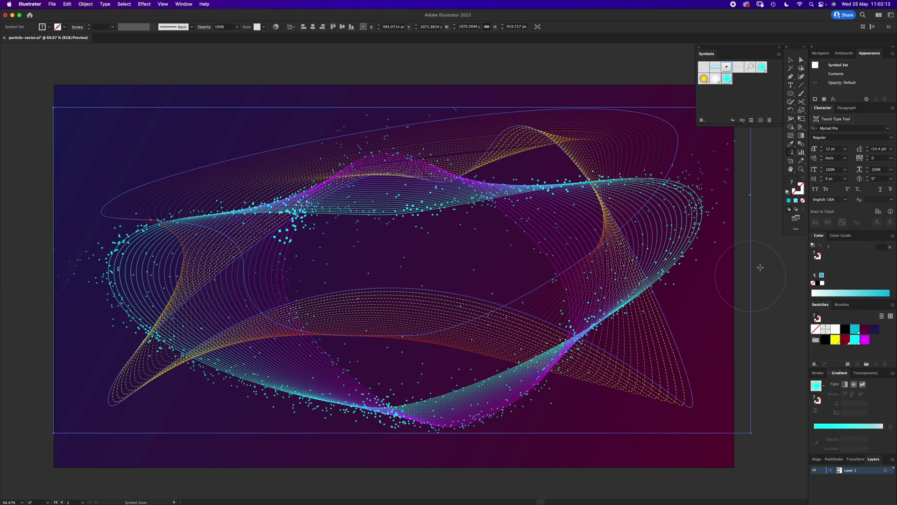
{"action": "key", "text": "v"}
{"action": "left_click", "coordinate": [787, 281]}
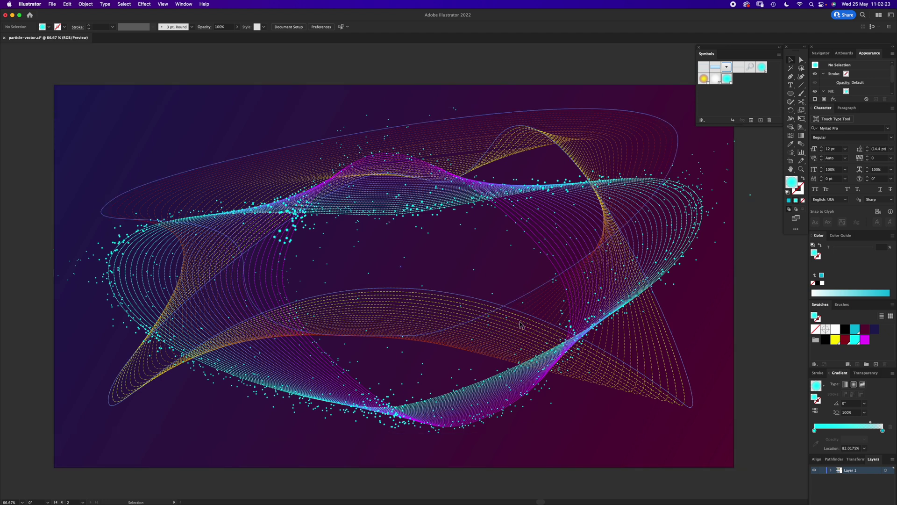
Step: Recolour the spare glowing circle beside the artboard with a radial gradient from yellow to dark red
{"action": "key", "text": "z"}
{"action": "left_click", "coordinate": [731, 187]}
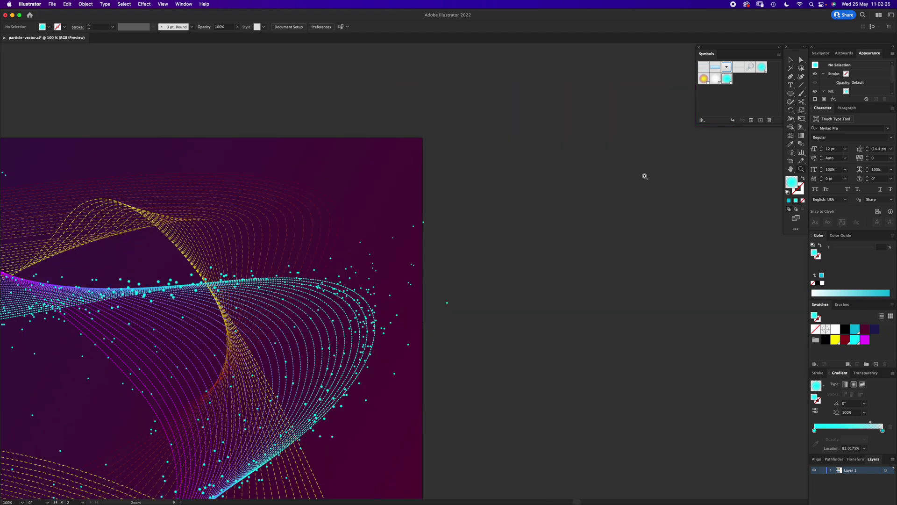
{"action": "left_click_drag", "start_coordinate": [516, 258], "coordinate": [728, 177]}
{"action": "key", "text": "z"}
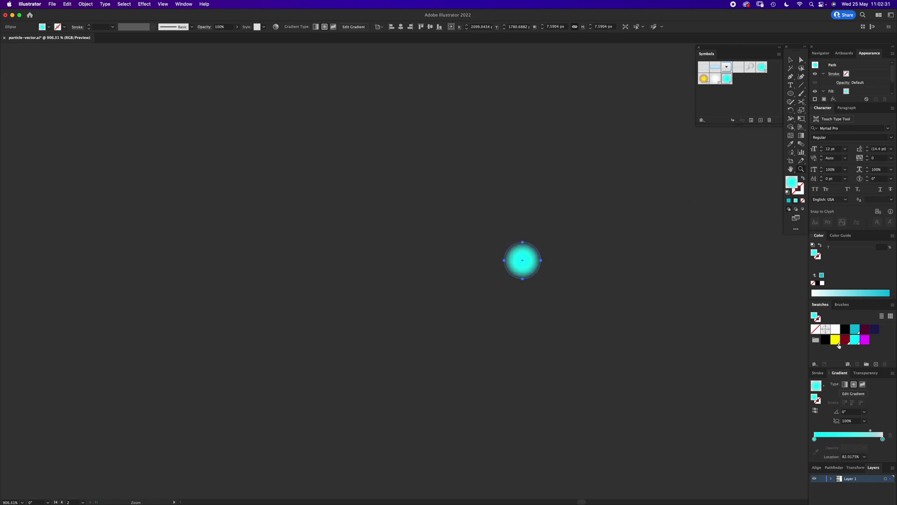
{"action": "left_click", "coordinate": [814, 438]}
{"action": "left_click", "coordinate": [835, 339]}
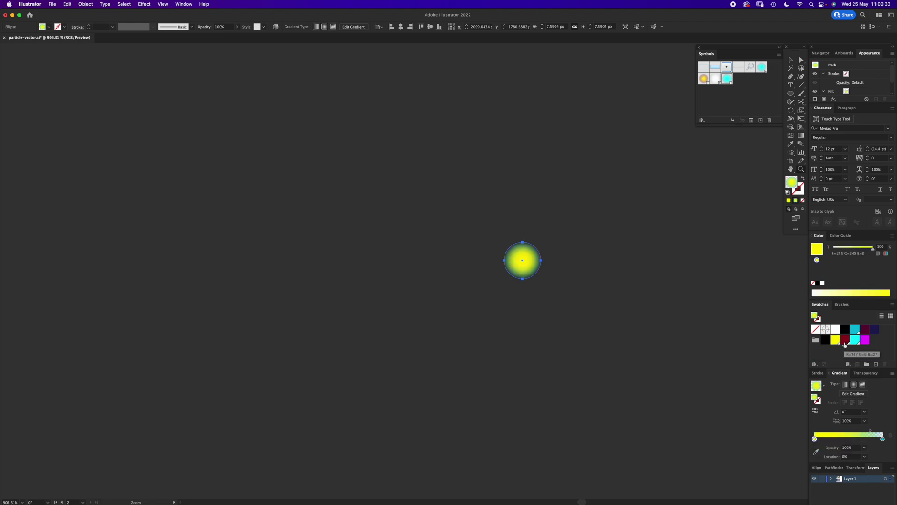
{"action": "left_click", "coordinate": [845, 343]}
{"action": "left_click", "coordinate": [882, 439]}
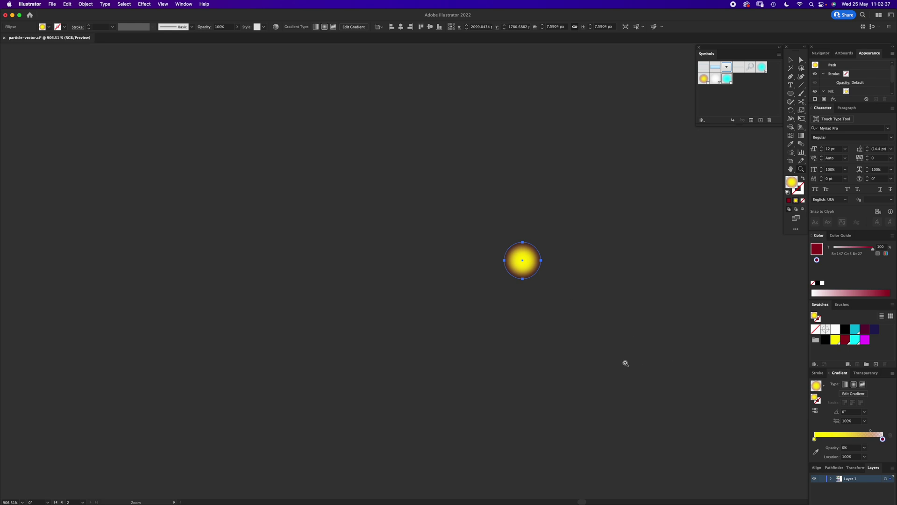
Step: Turn the yellow glowing circle into a new dynamic symbol with the Graphic export type
{"action": "key", "text": "v"}
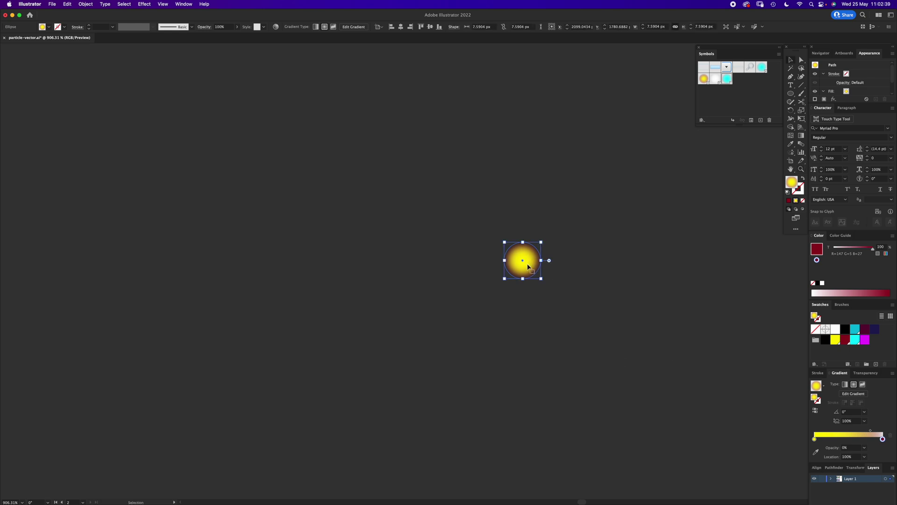
{"action": "left_click_drag", "start_coordinate": [527, 266], "coordinate": [742, 99]}
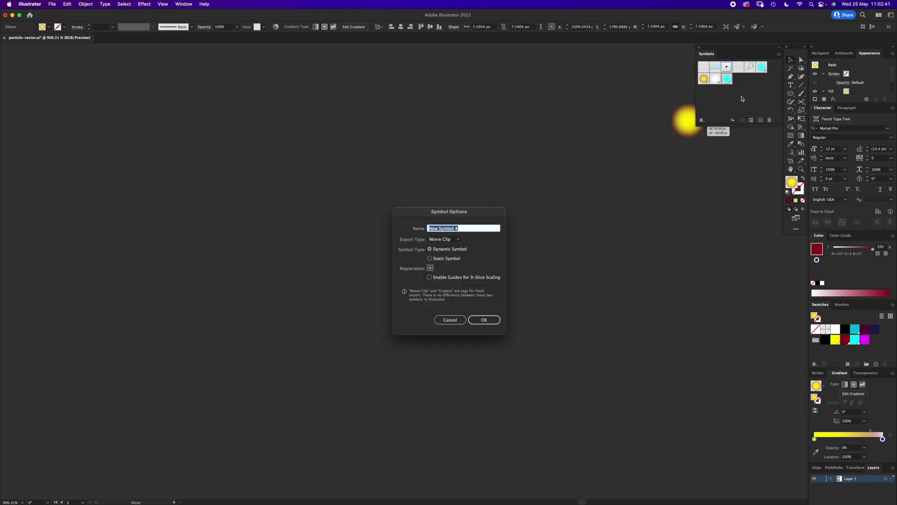
{"action": "left_click", "coordinate": [450, 243]}
{"action": "left_click", "coordinate": [448, 256]}
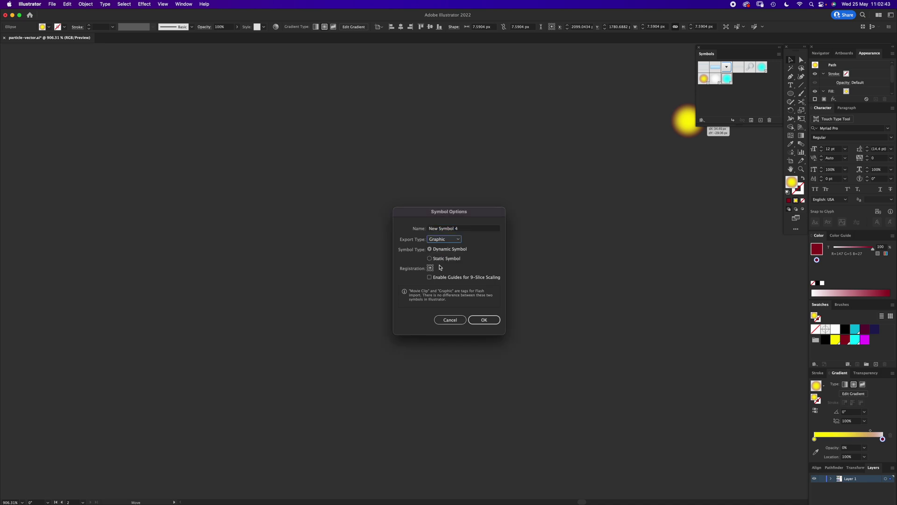
{"action": "left_click", "coordinate": [483, 320]}
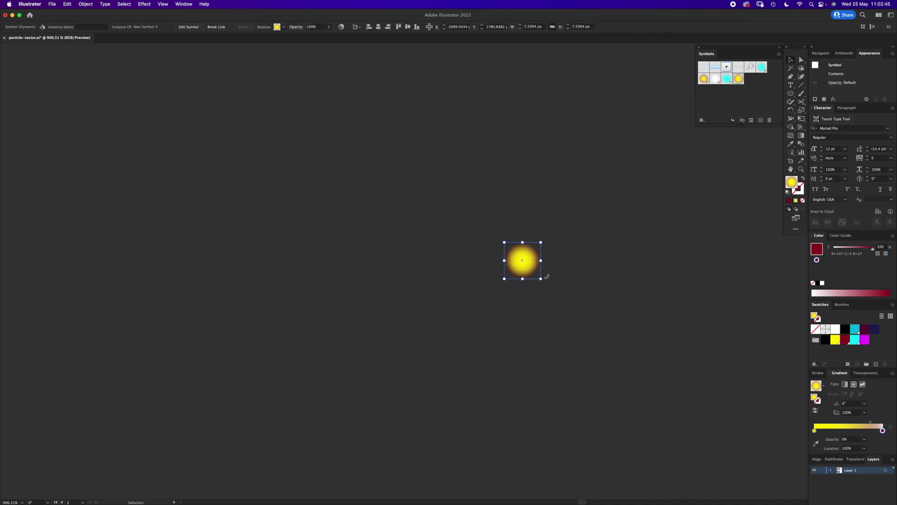
Step: Spray yellow particle symbols across the whole yellow-red blend with the Symbol Sprayer tool
{"action": "left_click", "coordinate": [587, 258]}
{"action": "left_click", "coordinate": [523, 267]}
{"action": "key", "text": "z"}
{"action": "left_click_drag", "start_coordinate": [362, 292], "coordinate": [481, 290]}
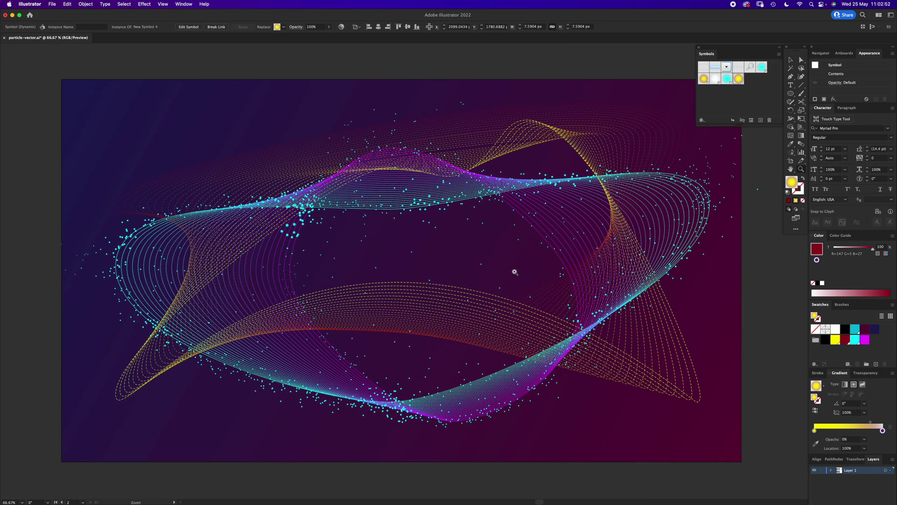
{"action": "left_click", "coordinate": [792, 153]}
{"action": "left_click", "coordinate": [820, 153]}
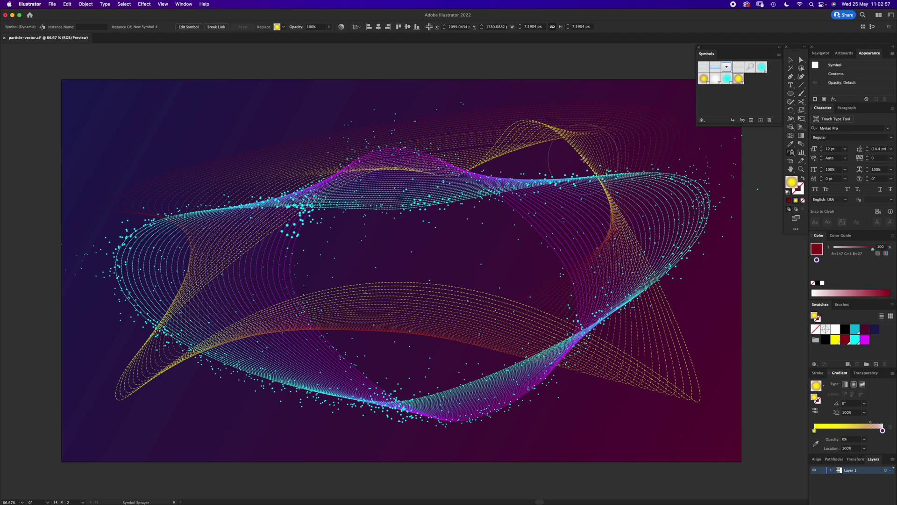
{"action": "left_click_drag", "start_coordinate": [587, 161], "coordinate": [571, 146]}
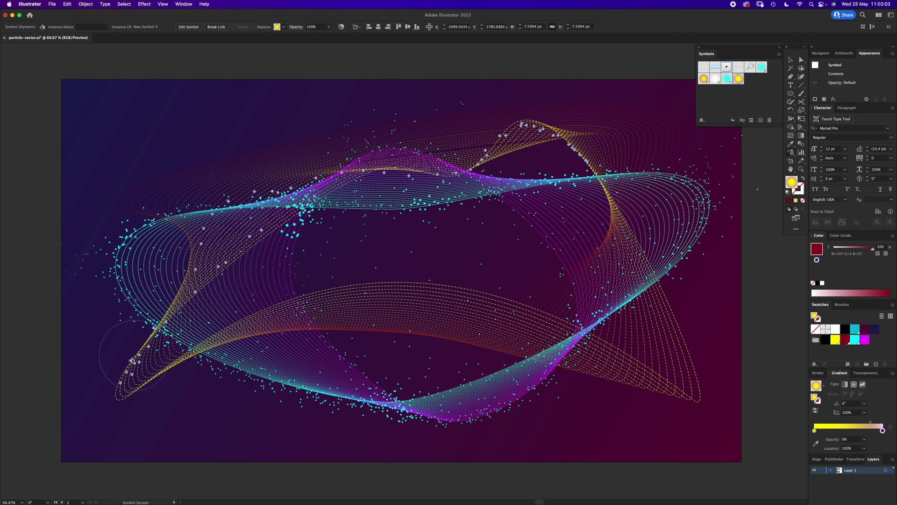
{"action": "mouse_move", "coordinate": [132, 356]}
{"action": "left_mouse_down"}
{"action": "mouse_move", "coordinate": [204, 386]}
{"action": "mouse_move", "coordinate": [415, 351]}
{"action": "mouse_move", "coordinate": [397, 341]}
{"action": "mouse_move", "coordinate": [635, 386]}
{"action": "mouse_move", "coordinate": [474, 337]}
{"action": "mouse_move", "coordinate": [514, 297]}
{"action": "mouse_move", "coordinate": [565, 280]}
{"action": "mouse_move", "coordinate": [643, 384]}
{"action": "mouse_move", "coordinate": [609, 201]}
{"action": "mouse_move", "coordinate": [673, 304]}
{"action": "mouse_move", "coordinate": [280, 140]}
{"action": "mouse_move", "coordinate": [540, 158]}
{"action": "mouse_move", "coordinate": [154, 168]}
{"action": "mouse_move", "coordinate": [112, 187]}
{"action": "mouse_move", "coordinate": [536, 104]}
{"action": "left_mouse_up"}
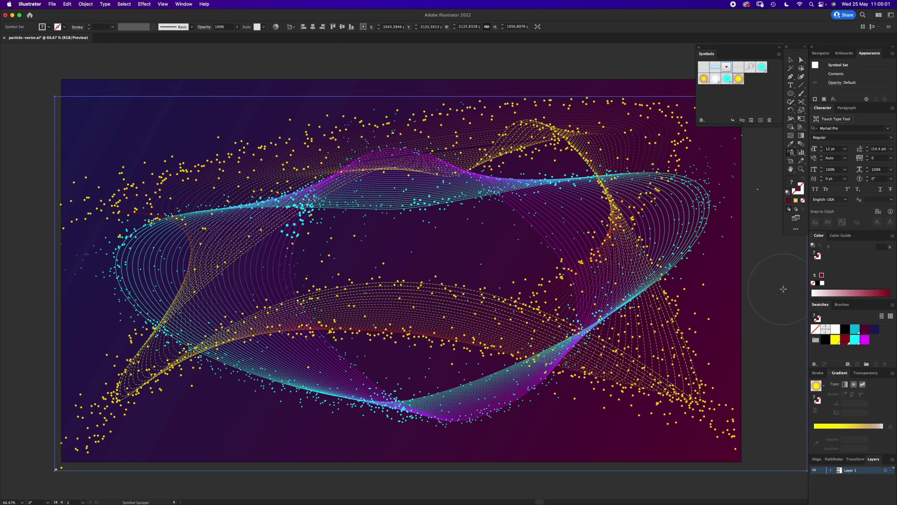
Step: Enlarge clusters of yellow particles around the yellow-red blend with the Symbol Sizer, including its upper-right and lower-right ends
{"action": "left_click", "coordinate": [791, 153]}
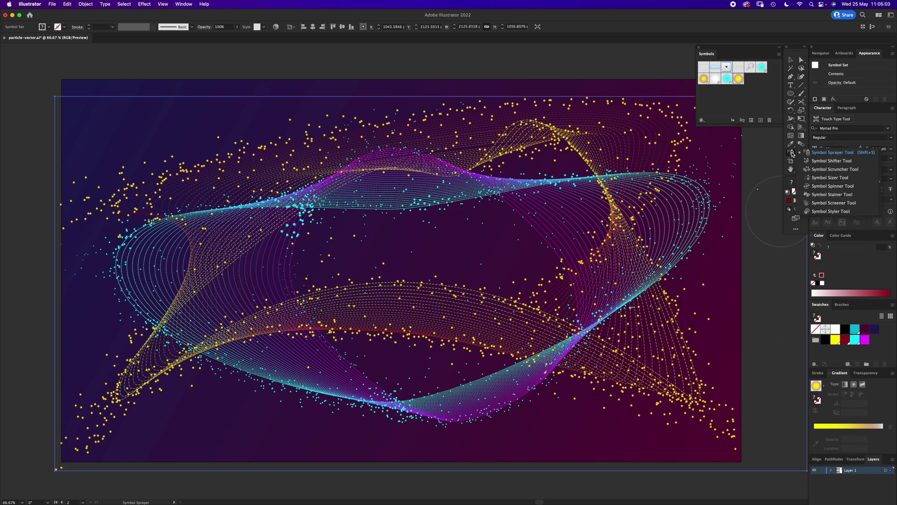
{"action": "left_click", "coordinate": [817, 179]}
{"action": "left_click_drag", "start_coordinate": [664, 140], "coordinate": [632, 130]}
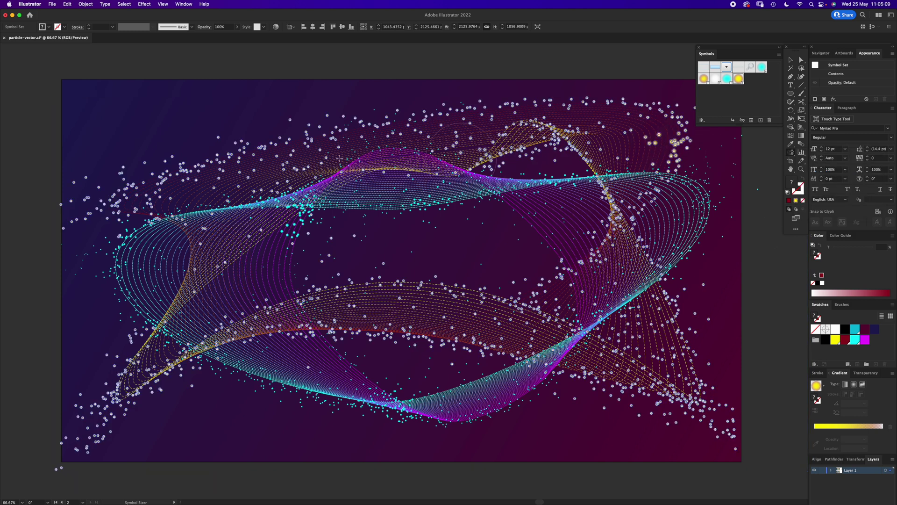
{"action": "left_click", "coordinate": [238, 161]}
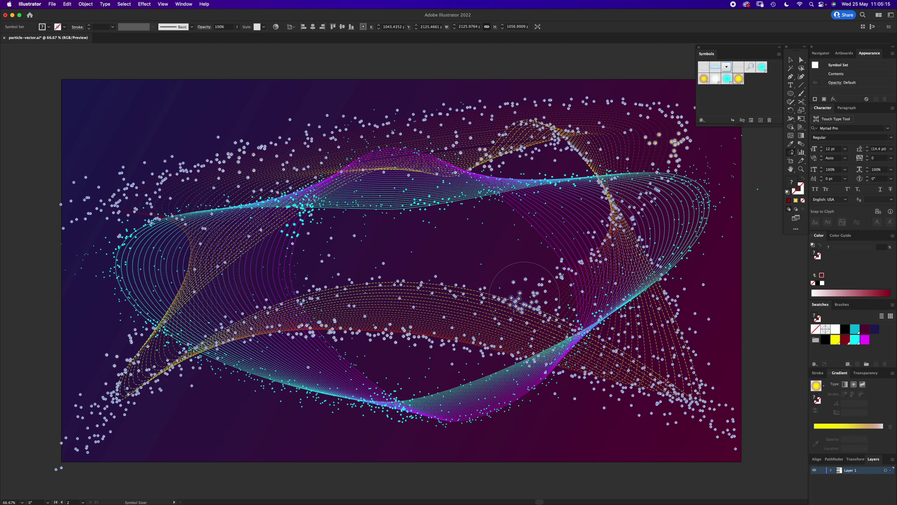
{"action": "left_click", "coordinate": [678, 349]}
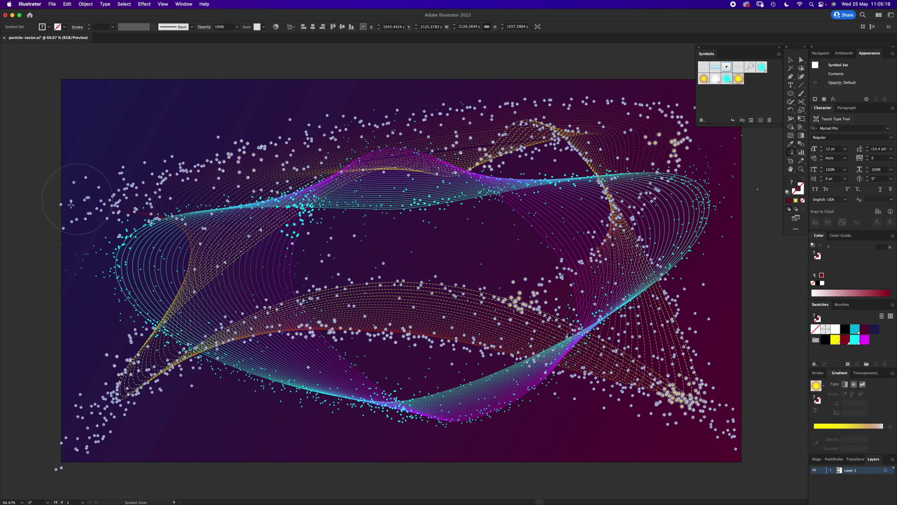
{"action": "left_click", "coordinate": [119, 426]}
{"action": "left_click", "coordinate": [132, 333]}
Step: Shrink the yellow particles in the wave's open centre, around its lower-right tip and along its upper-left edge
{"action": "mouse_move", "coordinate": [320, 257]}
{"action": "left_mouse_down"}
{"action": "mouse_move", "coordinate": [336, 255]}
{"action": "mouse_move", "coordinate": [306, 243]}
{"action": "mouse_move", "coordinate": [327, 243]}
{"action": "mouse_move", "coordinate": [368, 316]}
{"action": "mouse_move", "coordinate": [572, 262]}
{"action": "left_mouse_up"}
{"action": "left_click", "coordinate": [675, 393]}
{"action": "left_click_drag", "start_coordinate": [584, 381], "coordinate": [717, 420]}
{"action": "left_click", "coordinate": [675, 143]}
{"action": "left_click", "coordinate": [304, 160]}
{"action": "left_click_drag", "start_coordinate": [304, 158], "coordinate": [304, 159]}
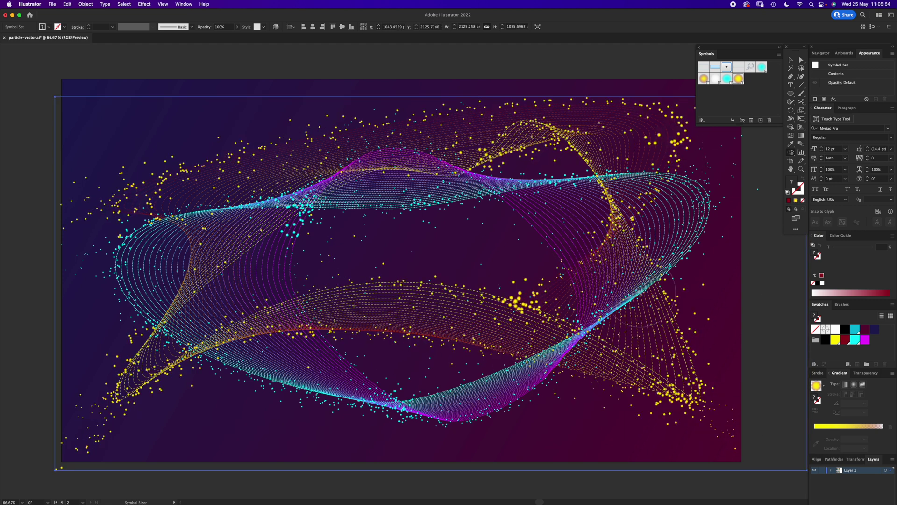
Step: Deselect the yellow symbol set and recolour both gradient stops of another spare circle beside the artboard to white
{"action": "key", "text": "v"}
{"action": "left_click", "coordinate": [773, 254]}
{"action": "left_click_drag", "start_coordinate": [758, 152], "coordinate": [721, 200]}
{"action": "left_click_drag", "start_coordinate": [645, 255], "coordinate": [802, 190]}
{"action": "key", "text": "v"}
{"action": "left_click_drag", "start_coordinate": [815, 438], "coordinate": [814, 438]}
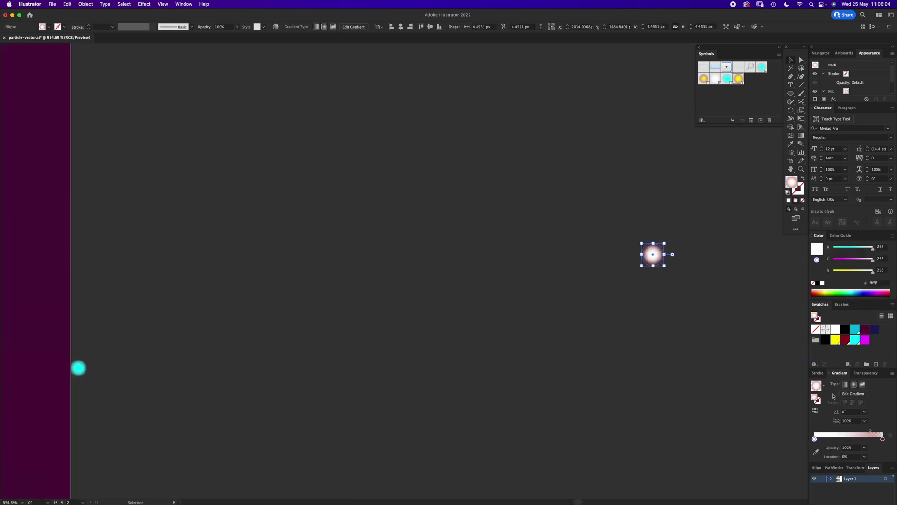
{"action": "left_click_drag", "start_coordinate": [836, 334], "coordinate": [882, 438]}
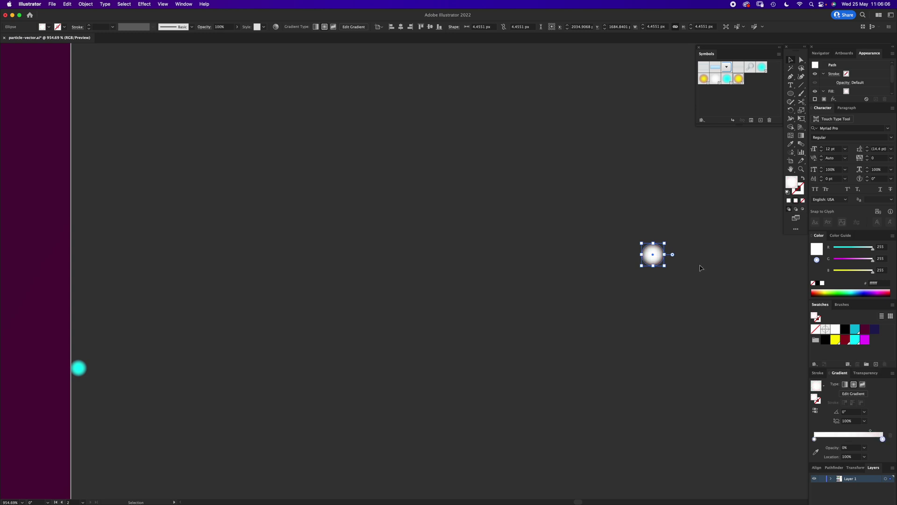
Step: Turn the white glowing circle into a new dynamic symbol with the Graphic export type
{"action": "left_click_drag", "start_coordinate": [653, 255], "coordinate": [748, 108]}
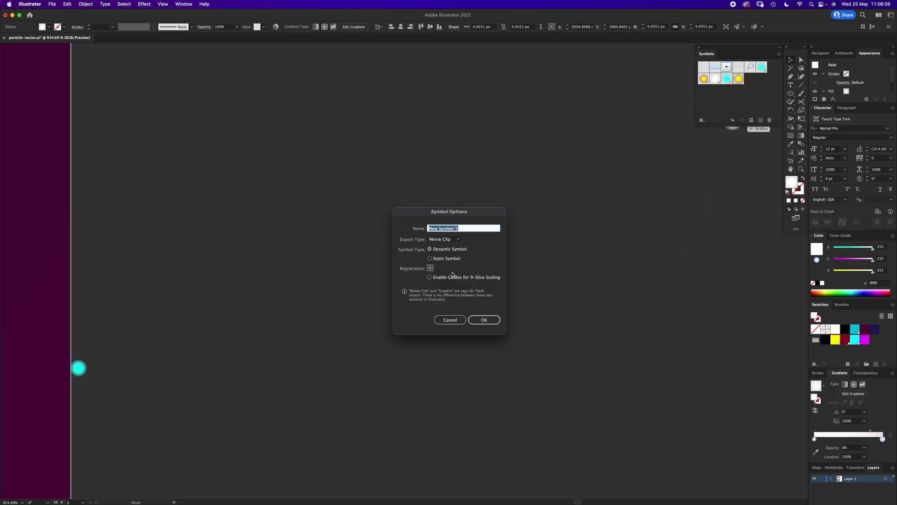
{"action": "left_click", "coordinate": [483, 319]}
{"action": "key", "text": "z"}
{"action": "left_click", "coordinate": [232, 320], "text": "alt"}
{"action": "left_click", "coordinate": [234, 321], "text": "alt"}
{"action": "left_click", "coordinate": [236, 322], "text": "alt"}
{"action": "left_click", "coordinate": [239, 322], "text": "alt"}
{"action": "left_click", "coordinate": [241, 323], "text": "alt"}
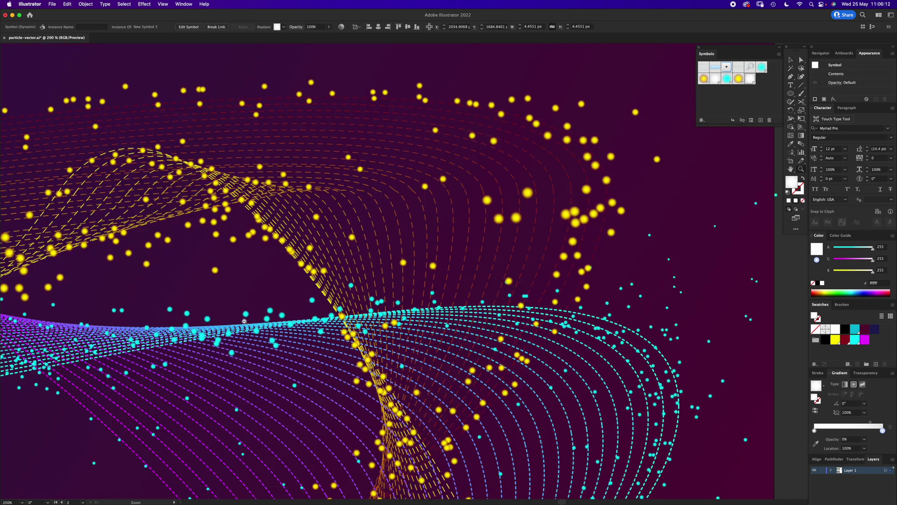
Step: Spray white particles with the Symbol Sprayer around the cyan-magenta blend's outer loop, over its upper crest and along its inner magenta curves
{"action": "left_click", "coordinate": [247, 323], "text": "alt"}
{"action": "left_click", "coordinate": [387, 302], "text": "alt"}
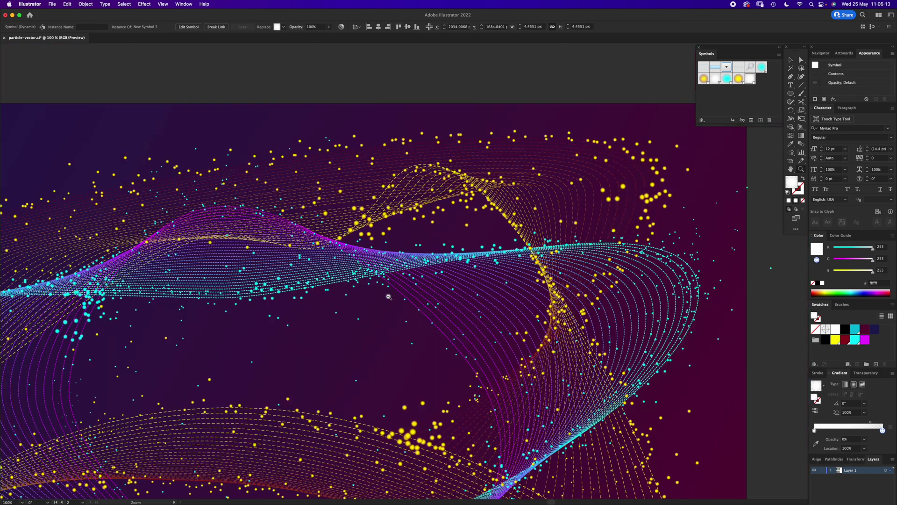
{"action": "left_click", "coordinate": [367, 317], "text": "alt"}
{"action": "left_click_drag", "start_coordinate": [357, 315], "coordinate": [413, 275]}
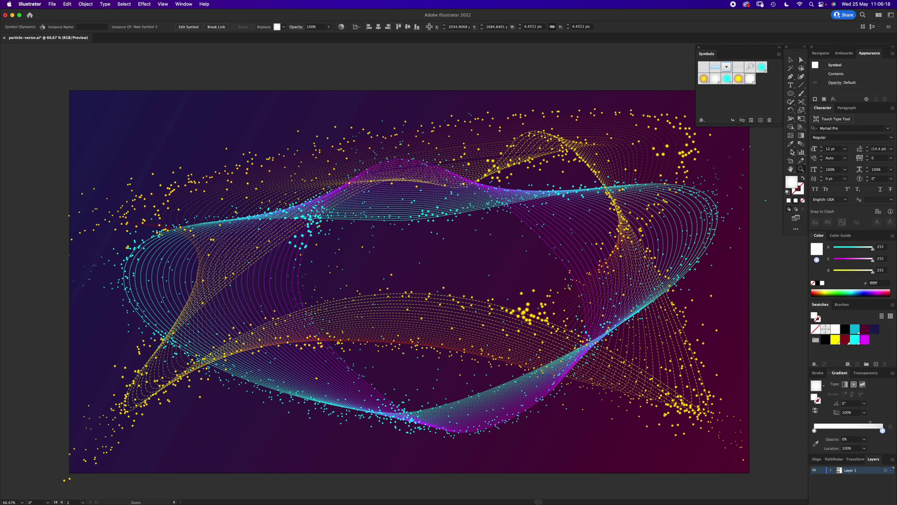
{"action": "left_click_drag", "start_coordinate": [791, 153], "coordinate": [811, 153]}
{"action": "mouse_move", "coordinate": [482, 206]}
{"action": "left_mouse_down"}
{"action": "mouse_move", "coordinate": [337, 220]}
{"action": "mouse_move", "coordinate": [362, 224]}
{"action": "left_mouse_up"}
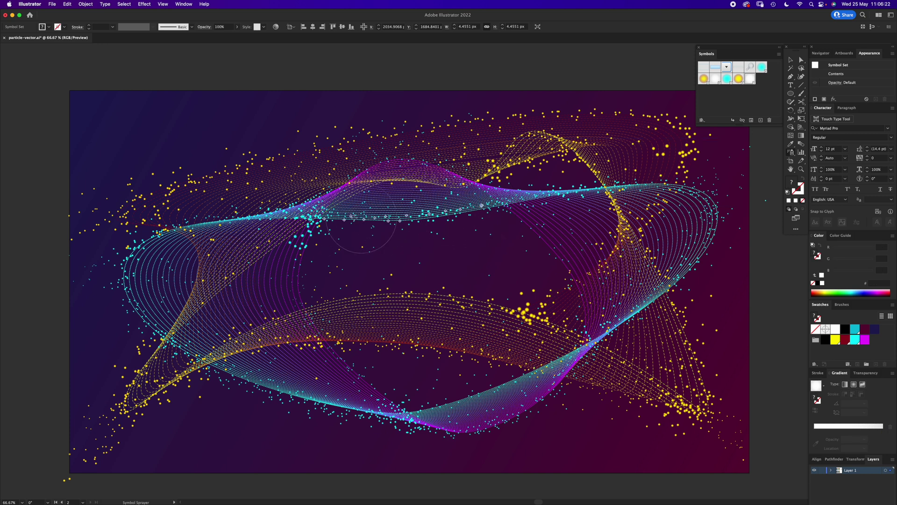
{"action": "mouse_move", "coordinate": [172, 232]}
{"action": "left_mouse_down"}
{"action": "mouse_move", "coordinate": [116, 290]}
{"action": "mouse_move", "coordinate": [156, 327]}
{"action": "mouse_move", "coordinate": [146, 336]}
{"action": "mouse_move", "coordinate": [233, 389]}
{"action": "mouse_move", "coordinate": [328, 392]}
{"action": "mouse_move", "coordinate": [302, 378]}
{"action": "mouse_move", "coordinate": [350, 406]}
{"action": "mouse_move", "coordinate": [334, 405]}
{"action": "mouse_move", "coordinate": [481, 430]}
{"action": "mouse_move", "coordinate": [517, 392]}
{"action": "left_mouse_up"}
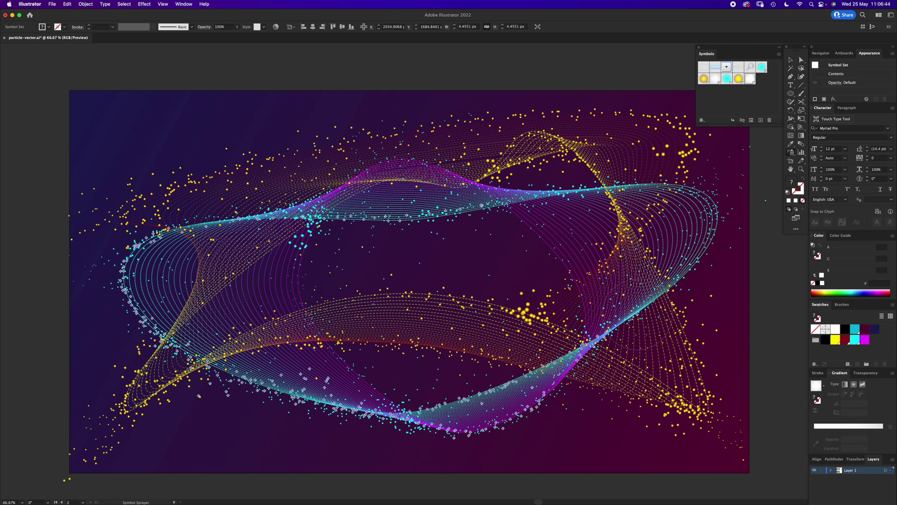
{"action": "mouse_move", "coordinate": [628, 323]}
{"action": "left_mouse_down"}
{"action": "mouse_move", "coordinate": [719, 224]}
{"action": "mouse_move", "coordinate": [649, 187]}
{"action": "mouse_move", "coordinate": [362, 220]}
{"action": "left_mouse_up"}
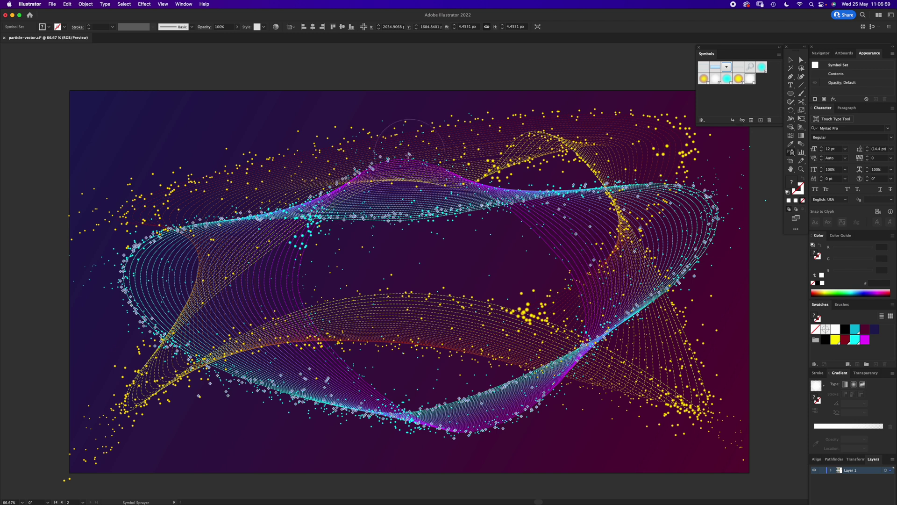
{"action": "mouse_move", "coordinate": [409, 154]}
{"action": "left_mouse_down"}
{"action": "mouse_move", "coordinate": [383, 189]}
{"action": "mouse_move", "coordinate": [461, 173]}
{"action": "mouse_move", "coordinate": [556, 187]}
{"action": "mouse_move", "coordinate": [555, 232]}
{"action": "mouse_move", "coordinate": [515, 216]}
{"action": "mouse_move", "coordinate": [584, 313]}
{"action": "left_mouse_up"}
{"action": "mouse_move", "coordinate": [456, 369]}
{"action": "left_mouse_down"}
{"action": "mouse_move", "coordinate": [406, 406]}
{"action": "mouse_move", "coordinate": [365, 383]}
{"action": "mouse_move", "coordinate": [308, 290]}
{"action": "left_mouse_up"}
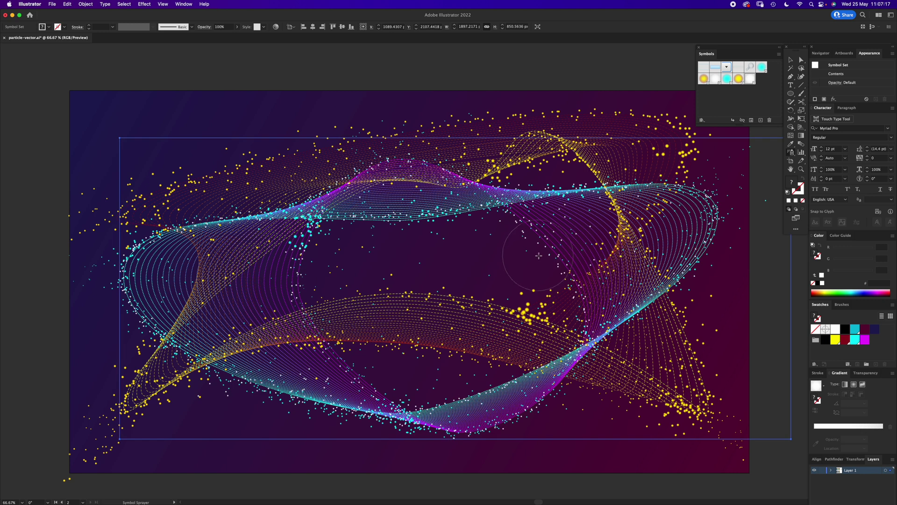
Step: Enlarge the white particles along the wave's upper-left edge and leftmost curve with the Symbol Sizer
{"action": "left_click", "coordinate": [792, 152]}
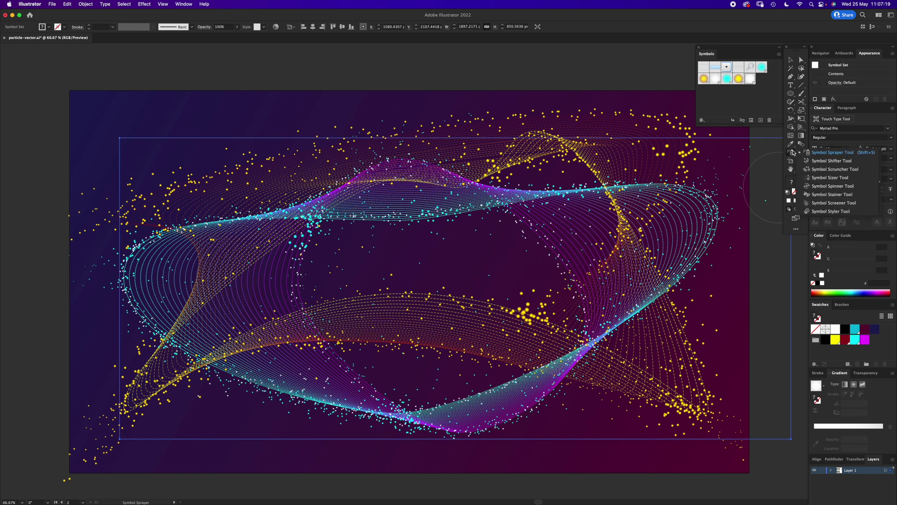
{"action": "left_click", "coordinate": [819, 177]}
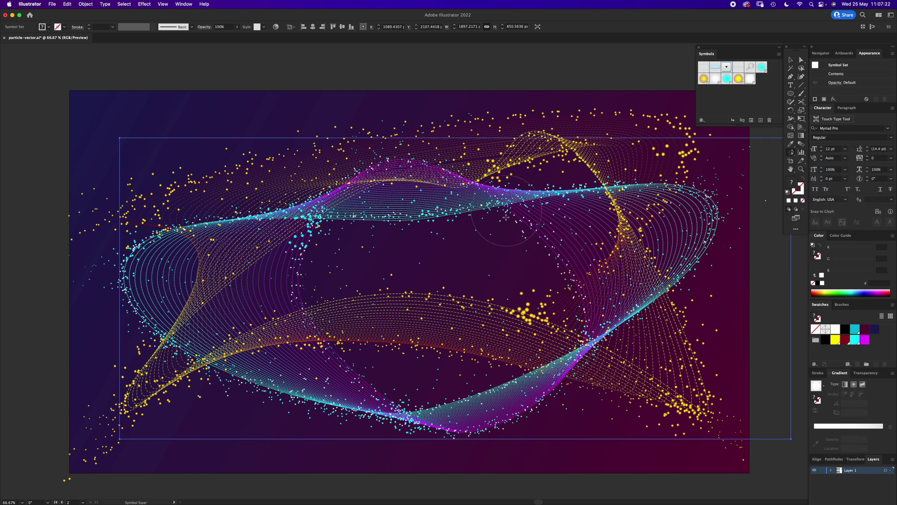
{"action": "mouse_move", "coordinate": [472, 217]}
{"action": "left_mouse_down"}
{"action": "mouse_move", "coordinate": [273, 214]}
{"action": "mouse_move", "coordinate": [218, 234]}
{"action": "left_mouse_up"}
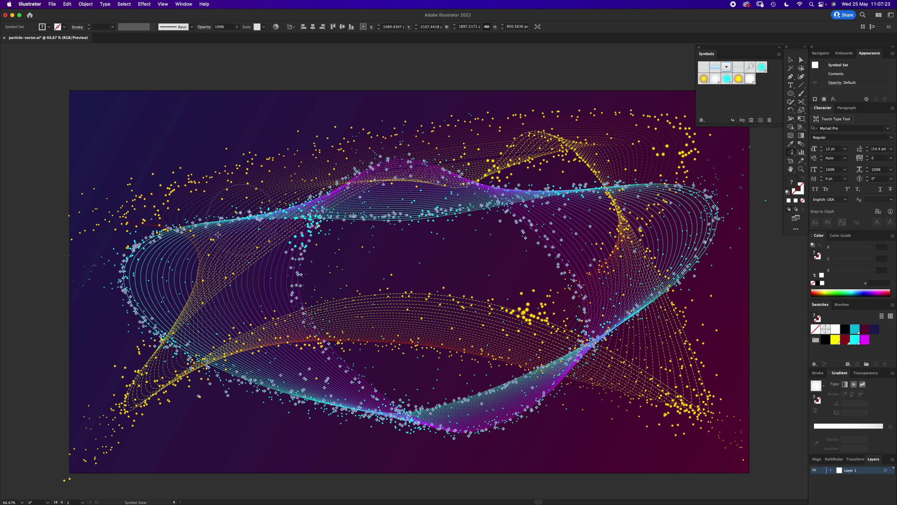
{"action": "left_click_drag", "start_coordinate": [115, 254], "coordinate": [108, 280]}
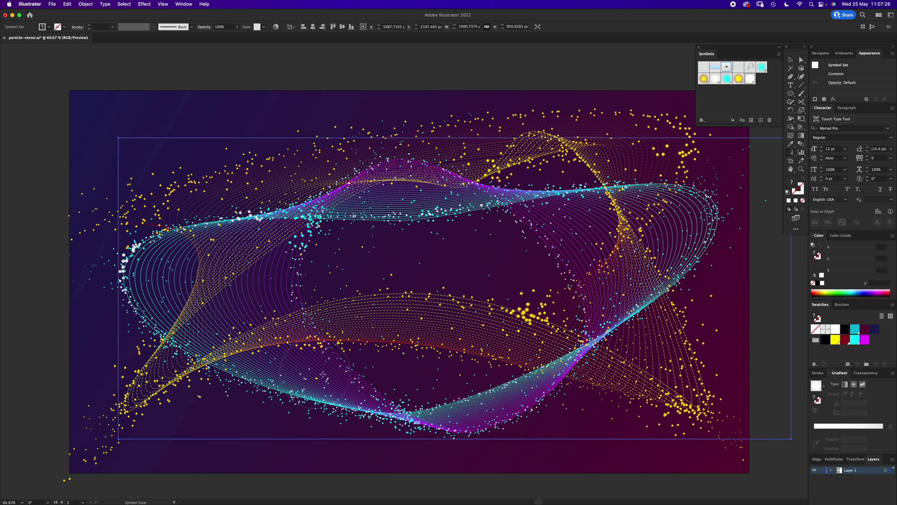
Step: Shrink the white particles along the wave's lower edge, inner right curve and upper-right edge
{"action": "mouse_move", "coordinate": [280, 411]}
{"action": "left_mouse_down"}
{"action": "mouse_move", "coordinate": [230, 382]}
{"action": "mouse_move", "coordinate": [395, 405]}
{"action": "left_mouse_up"}
{"action": "left_click_drag", "start_coordinate": [481, 398], "coordinate": [490, 398]}
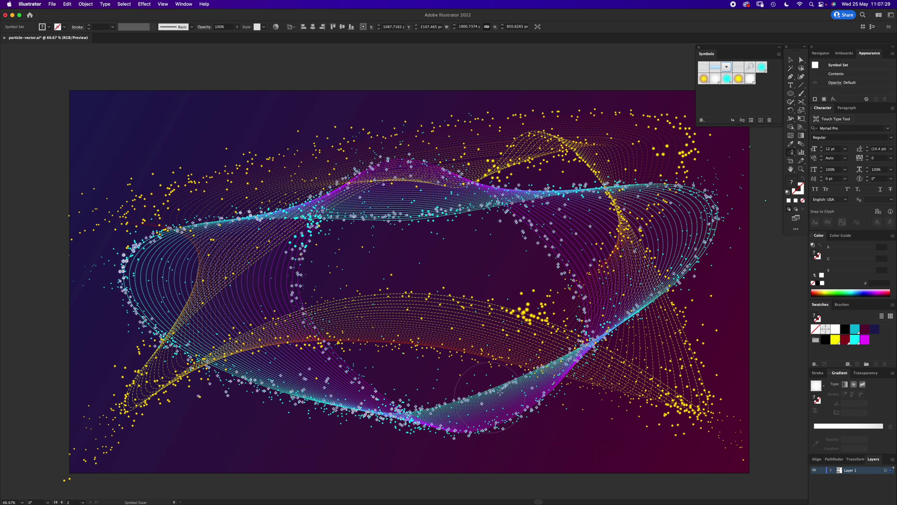
{"action": "mouse_move", "coordinate": [534, 374]}
{"action": "left_mouse_down"}
{"action": "mouse_move", "coordinate": [575, 308]}
{"action": "mouse_move", "coordinate": [514, 253]}
{"action": "mouse_move", "coordinate": [518, 243]}
{"action": "left_mouse_up"}
{"action": "mouse_move", "coordinate": [687, 198]}
{"action": "left_mouse_down"}
{"action": "mouse_move", "coordinate": [698, 199]}
{"action": "mouse_move", "coordinate": [693, 191]}
{"action": "mouse_move", "coordinate": [449, 221]}
{"action": "left_mouse_up"}
{"action": "mouse_move", "coordinate": [440, 220]}
{"action": "left_mouse_down"}
{"action": "mouse_move", "coordinate": [415, 215]}
{"action": "mouse_move", "coordinate": [412, 223]}
{"action": "left_mouse_up"}
Step: Deselect the white symbol set and close the Symbols panel
{"action": "key", "text": "v"}
{"action": "left_click", "coordinate": [776, 255]}
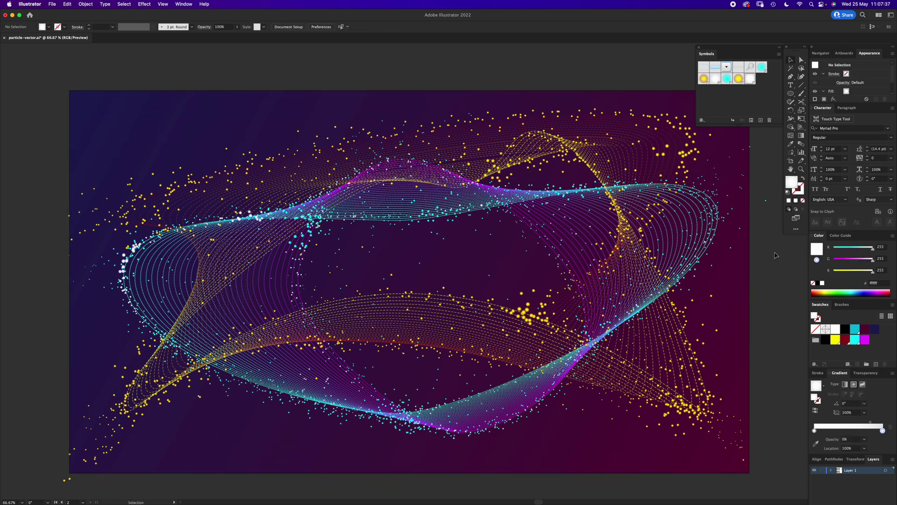
{"action": "left_click", "coordinate": [700, 48]}
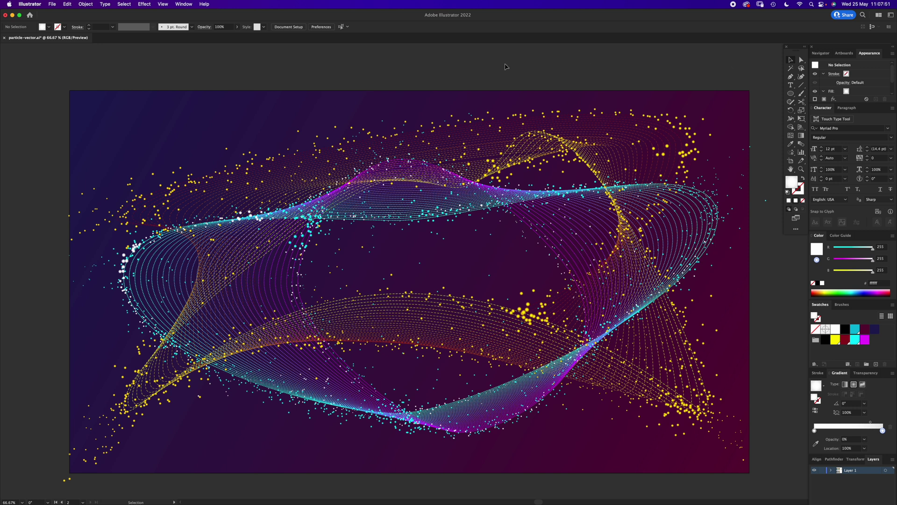
Step: Export the artwork by artboard as a JPEG in RGB, with maximum quality 10 and medium 150 ppi resolution
{"action": "left_click", "coordinate": [52, 4]}
{"action": "mouse_move", "coordinate": [93, 145]}
{"action": "left_click", "coordinate": [146, 154]}
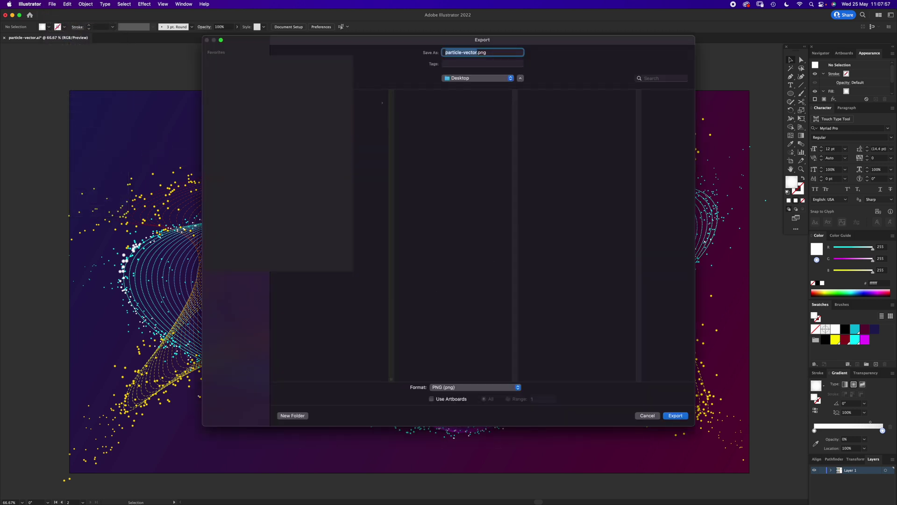
{"action": "left_click", "coordinate": [467, 387]}
{"action": "left_click", "coordinate": [456, 435]}
{"action": "left_click", "coordinate": [453, 399]}
{"action": "left_click", "coordinate": [683, 416]}
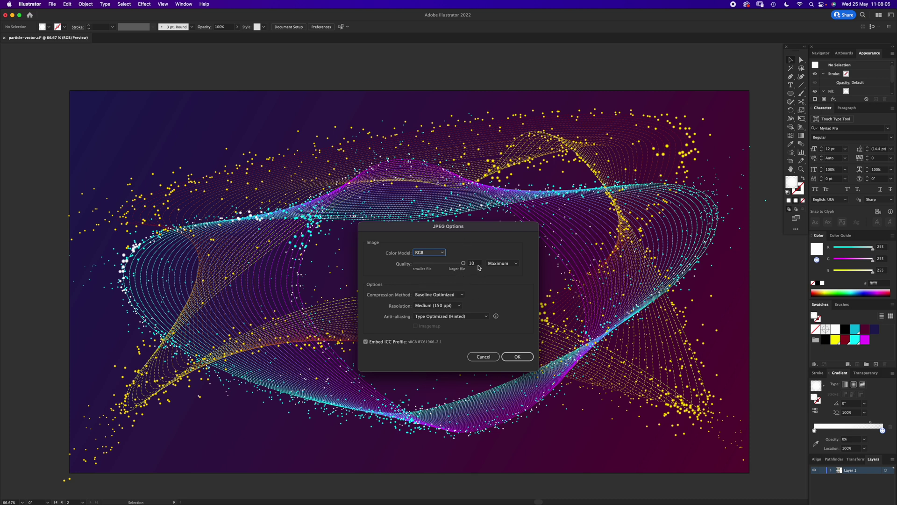
{"action": "left_click", "coordinate": [523, 356]}
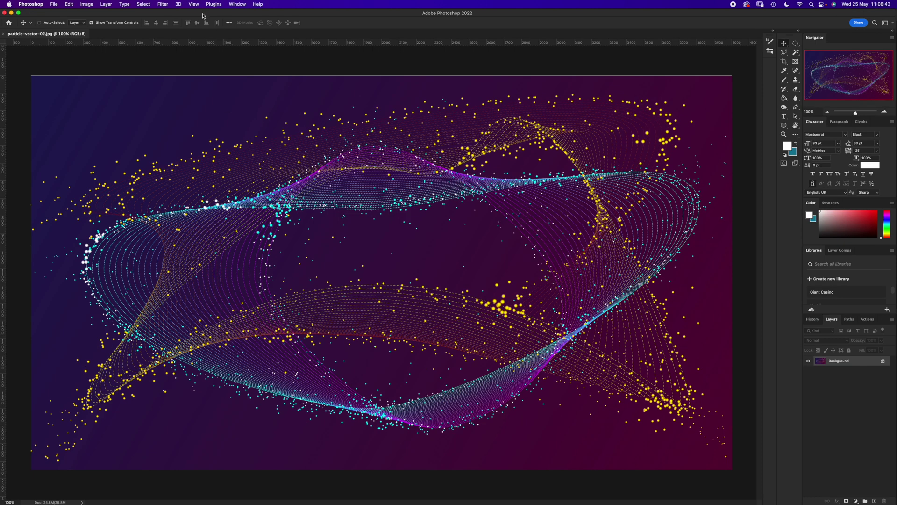
Step: In Photoshop, start a Tilt-Shift blur on particle-vector-02.jpg, then tilt its focus band up to the right and widen it
{"action": "left_click", "coordinate": [239, 5]}
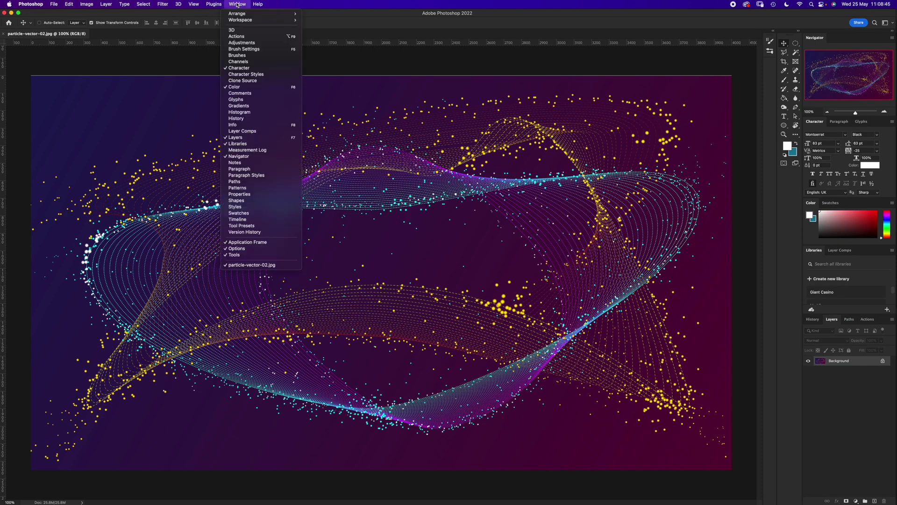
{"action": "mouse_move", "coordinate": [164, 6]}
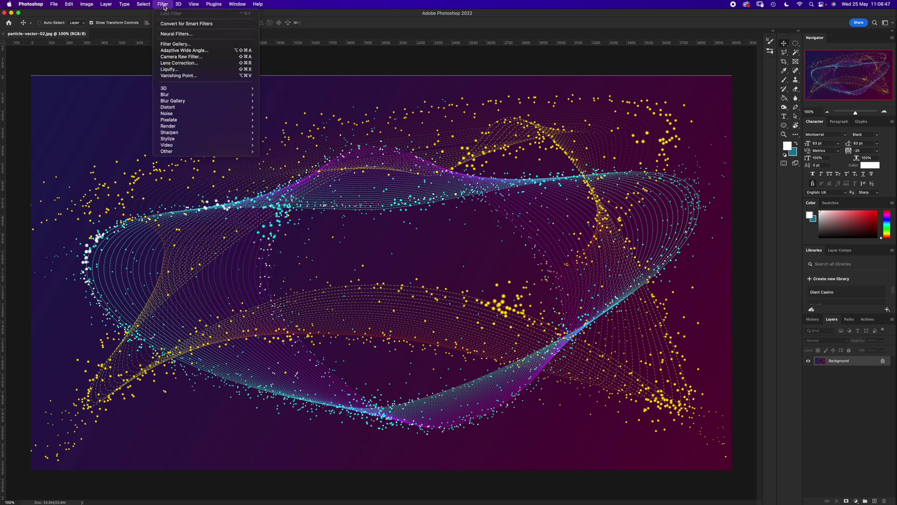
{"action": "mouse_move", "coordinate": [194, 101]}
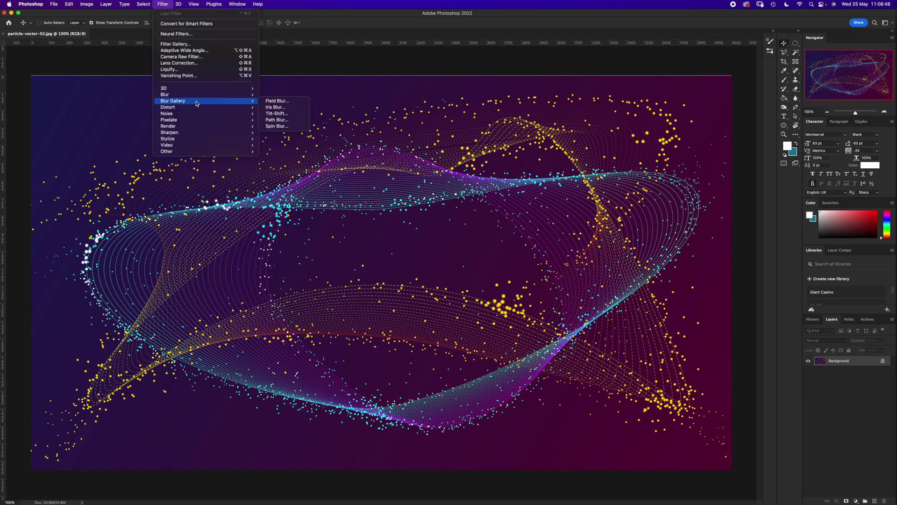
{"action": "left_click", "coordinate": [290, 115]}
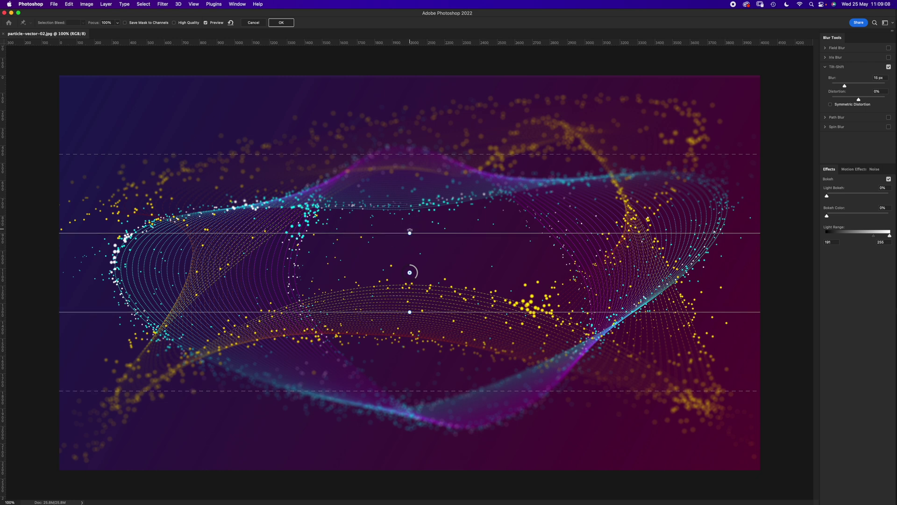
{"action": "left_click", "coordinate": [411, 228]}
{"action": "key", "text": "super+z"}
{"action": "left_click_drag", "start_coordinate": [410, 231], "coordinate": [444, 192]}
Step: Extend the blur's upper transition outward, move the lower focus line further down, and apply the Tilt-Shift blur
{"action": "left_click_drag", "start_coordinate": [374, 122], "coordinate": [379, 158]}
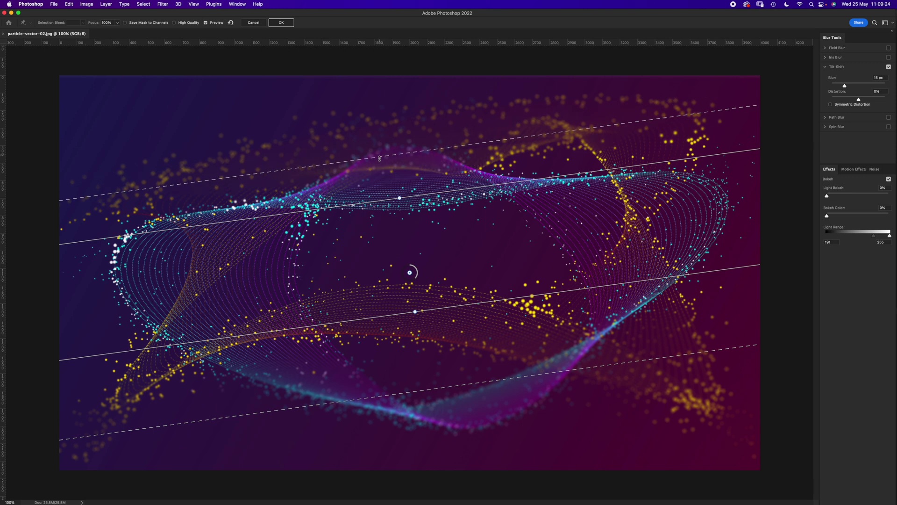
{"action": "mouse_move", "coordinate": [374, 97]}
{"action": "left_mouse_down"}
{"action": "mouse_move", "coordinate": [380, 122]}
{"action": "mouse_move", "coordinate": [373, 111]}
{"action": "left_mouse_up"}
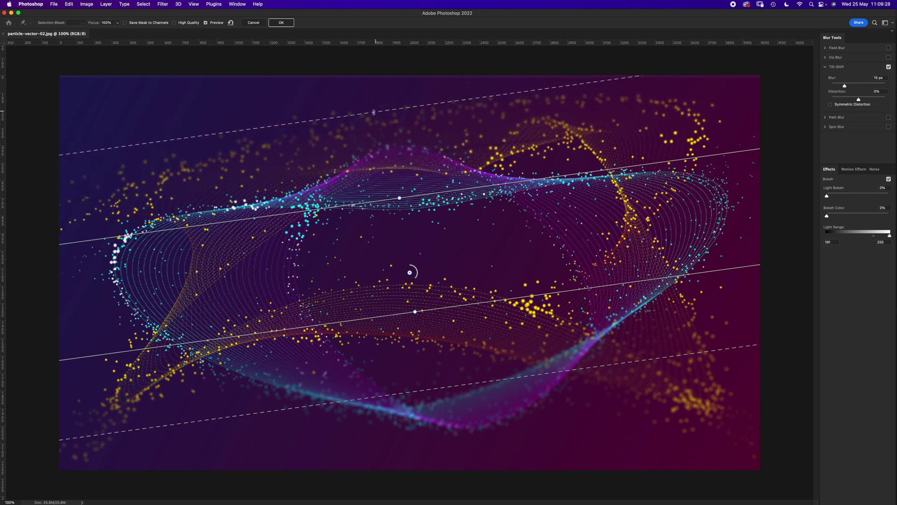
{"action": "left_click_drag", "start_coordinate": [453, 308], "coordinate": [461, 330]}
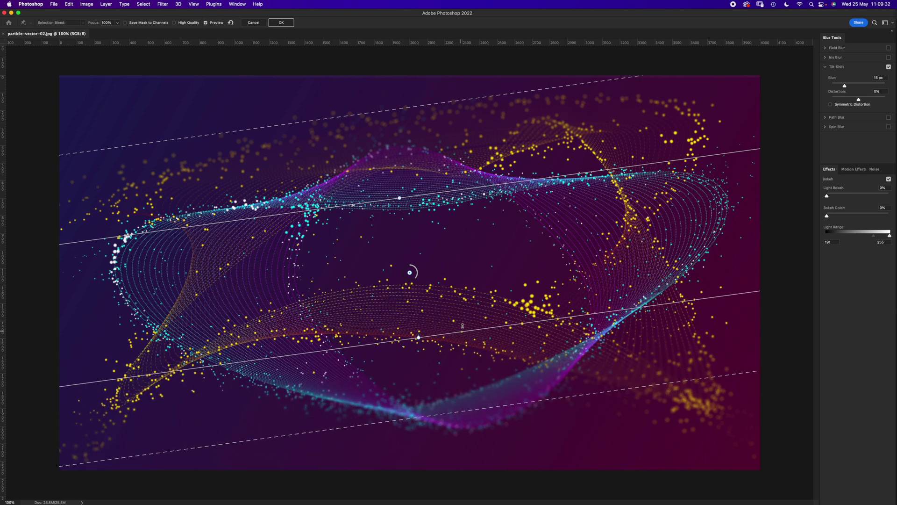
{"action": "left_click", "coordinate": [287, 22]}
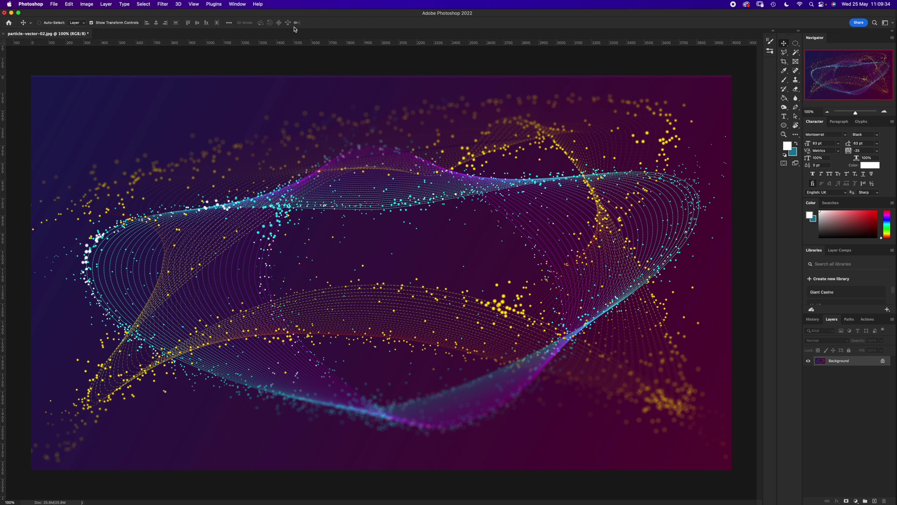